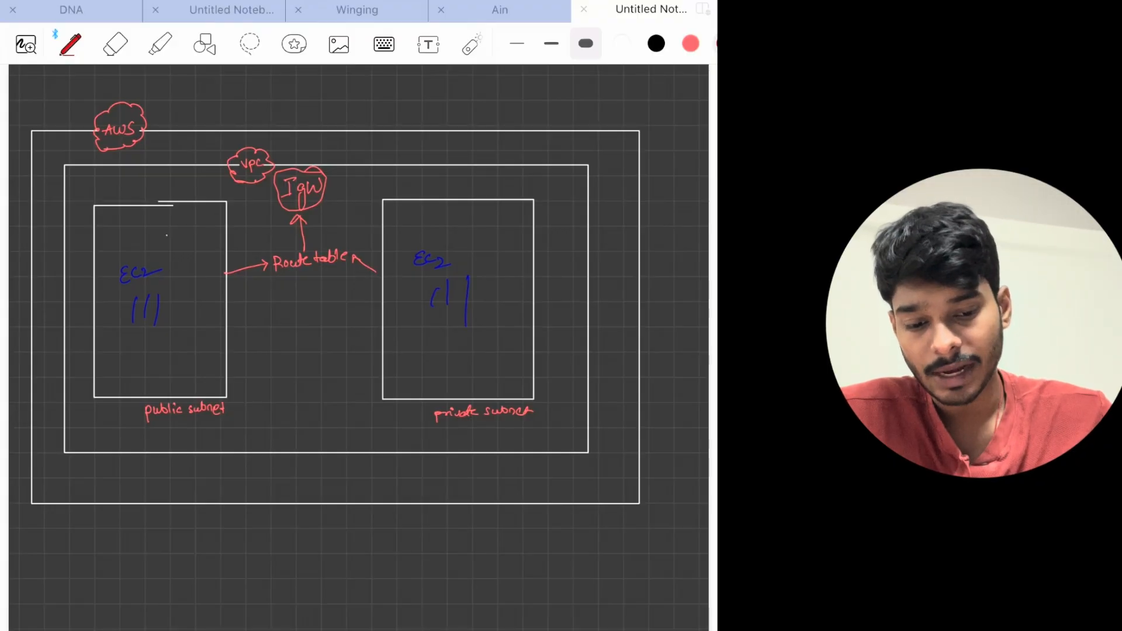
Mark the AWS cloud, outer and VPC boundaries, both subnets' EC2 areas and the route table in thick red on the diagram.
mouse_move(85, 161)
left_mouse_down()
mouse_move(175, 138)
mouse_move(61, 149)
left_mouse_up()
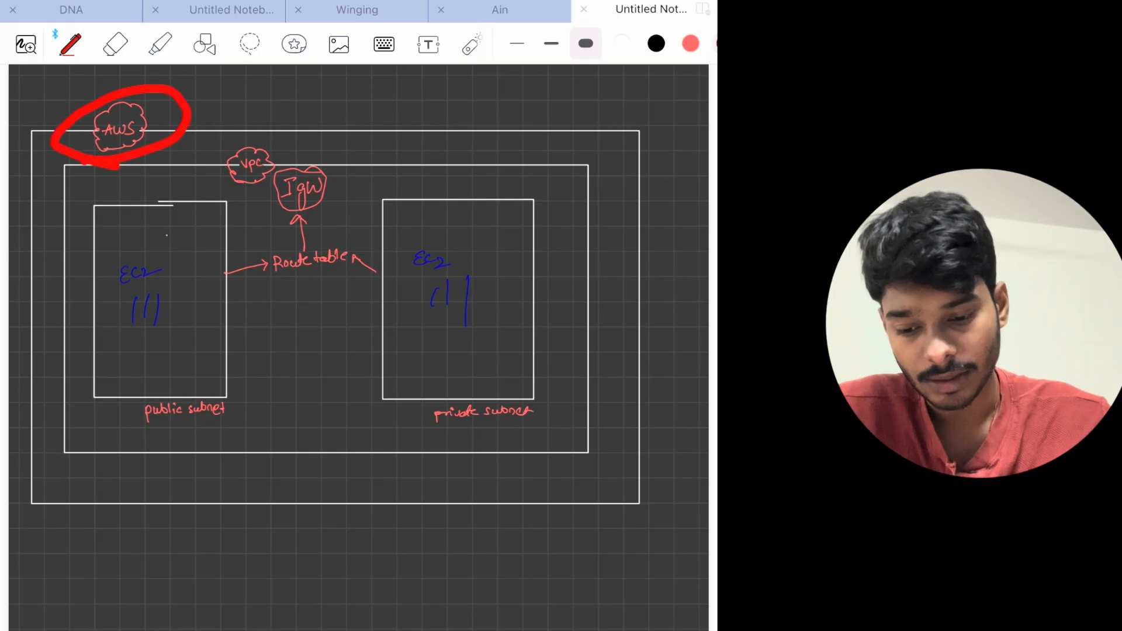
mouse_move(471, 108)
left_mouse_down()
mouse_move(613, 105)
mouse_move(665, 244)
mouse_move(681, 219)
left_mouse_up()
mouse_move(254, 146)
left_mouse_down()
mouse_move(549, 153)
mouse_move(611, 222)
mouse_move(630, 199)
left_mouse_up()
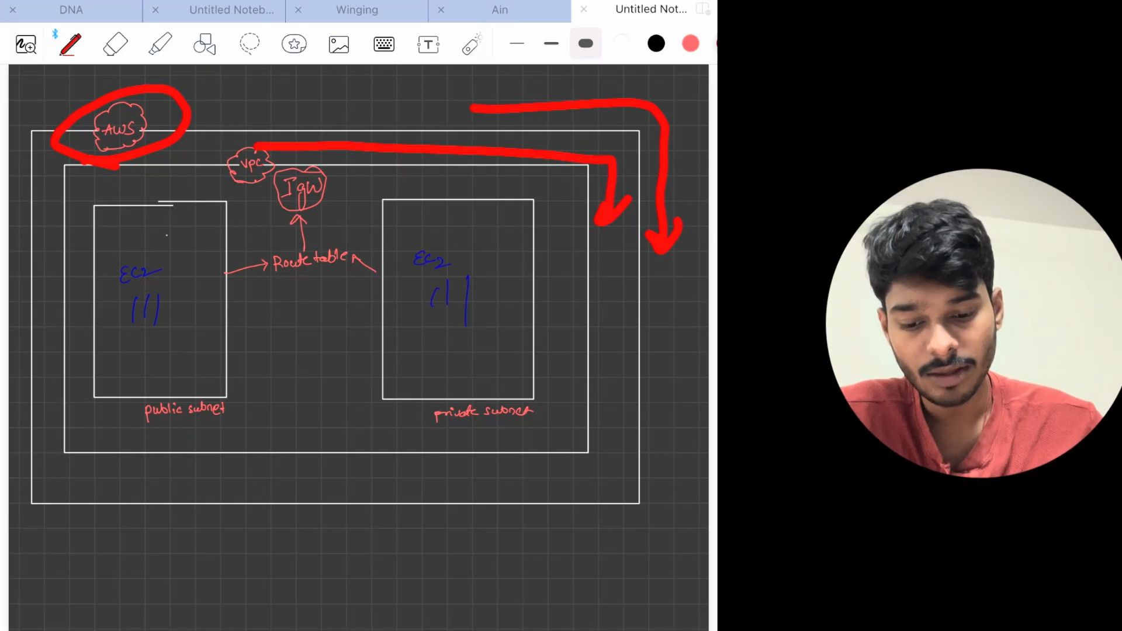
left_click_drag(126, 366, 182, 361)
left_click_drag(424, 354, 486, 339)
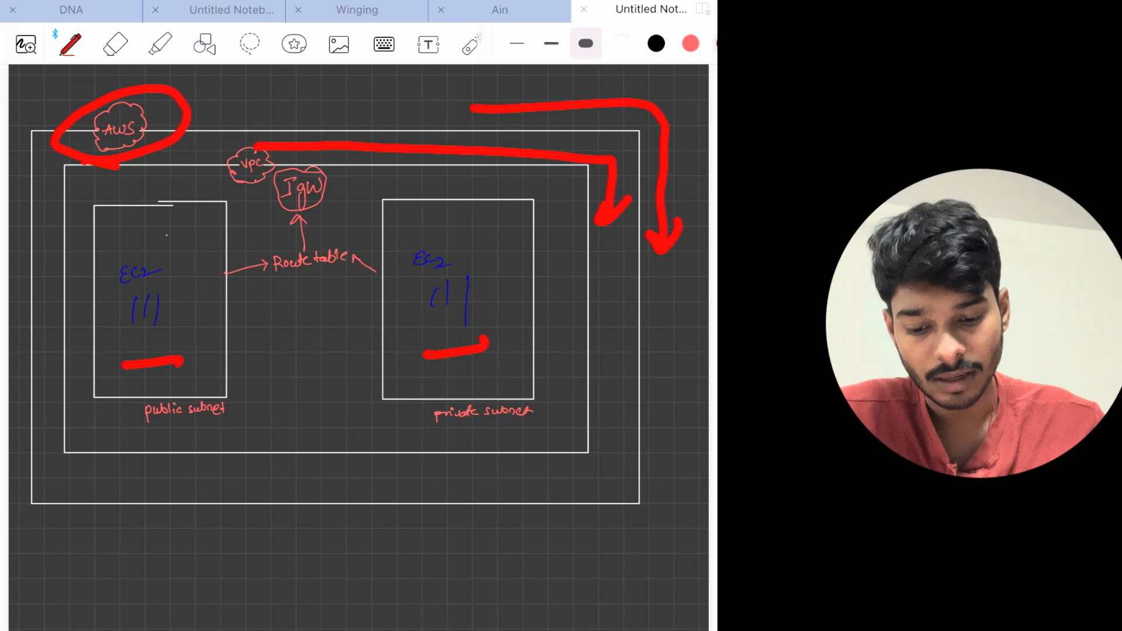
mouse_move(274, 299)
left_mouse_down()
mouse_move(307, 298)
mouse_move(275, 232)
mouse_move(286, 288)
left_mouse_up()
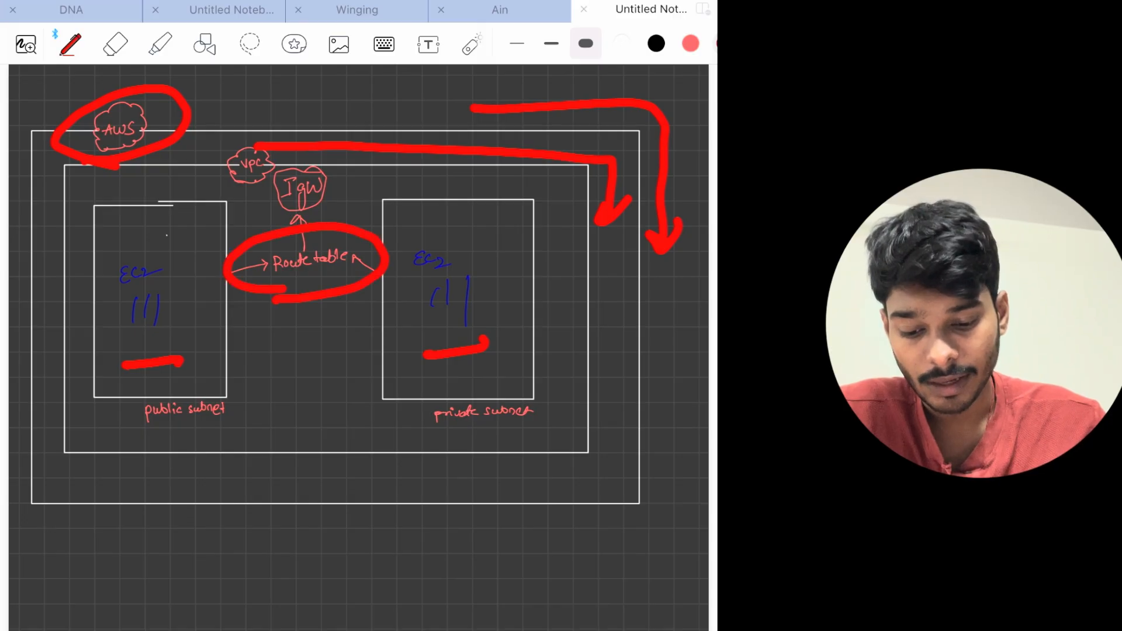
Undo the thick red markings on the AWS network diagram.
key("ctrl+z")
key("ctrl+z")
key("ctrl+z")
key("ctrl+z")
key("ctrl+z")
key("ctrl+z")
key("ctrl+z")
key("ctrl+z")
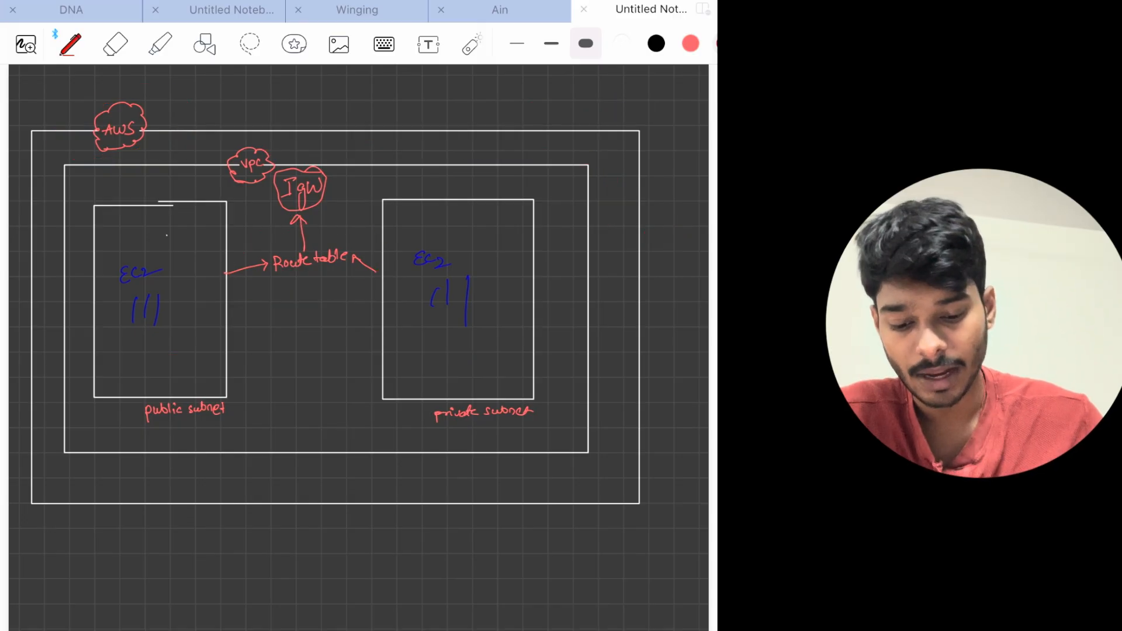
mouse_move(201, 582)
left_mouse_down()
mouse_move(270, 593)
mouse_move(513, 550)
left_mouse_up()
mouse_move(250, 514)
left_mouse_down()
mouse_move(253, 553)
mouse_move(275, 529)
left_mouse_up()
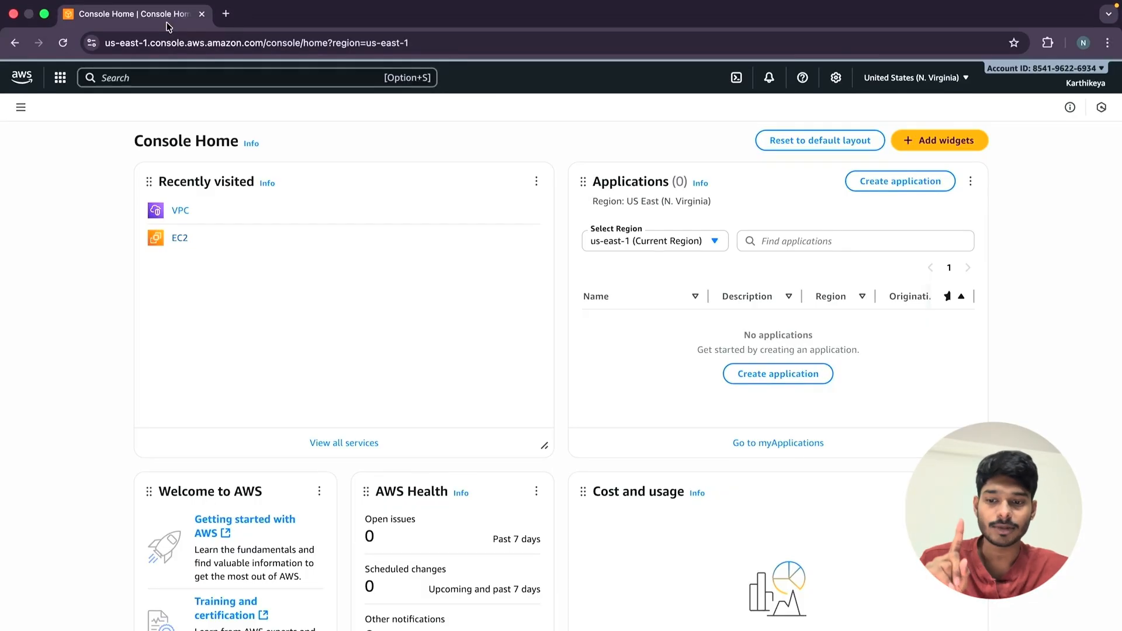
Search the AWS console for "vpc", open the VPC service and show the list of existing VPCs.
left_click(104, 81)
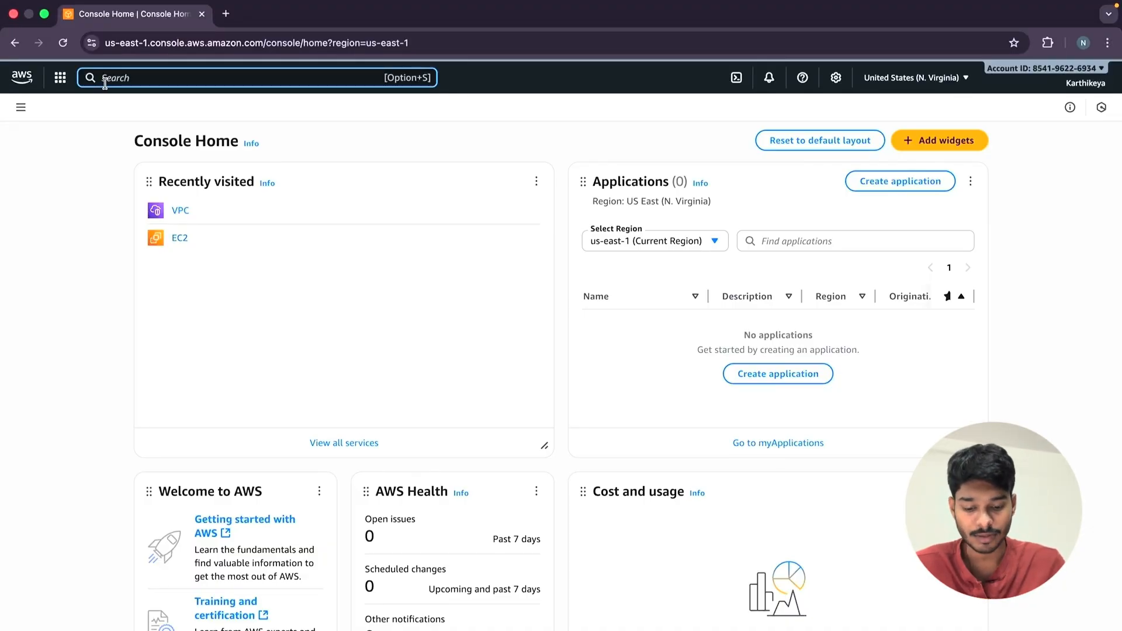
type("vpc")
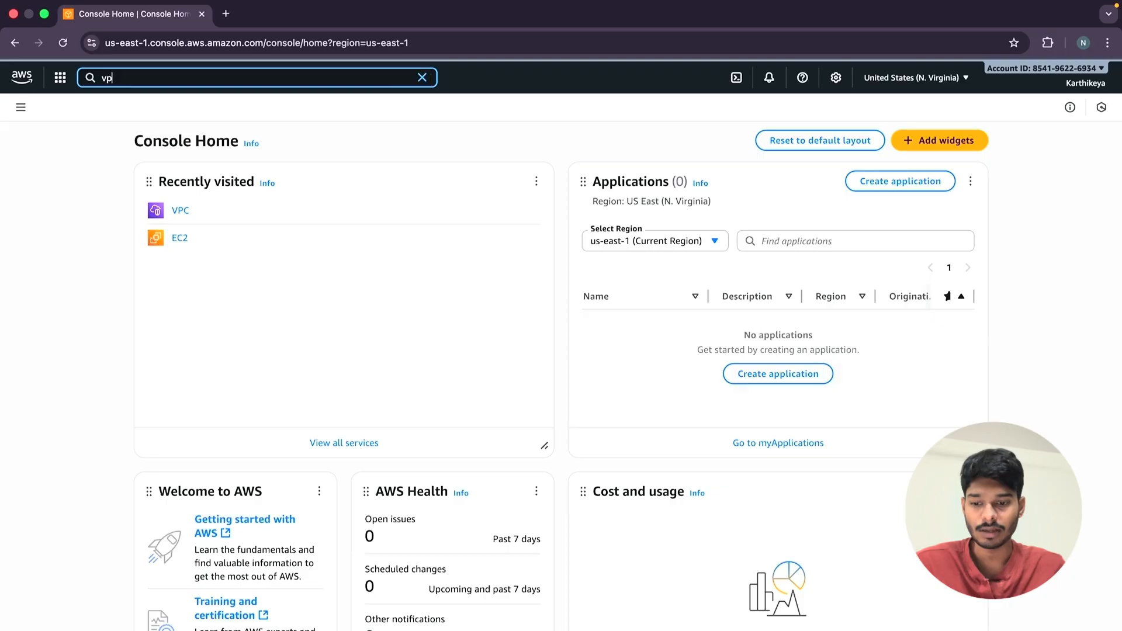
left_click(1, 300)
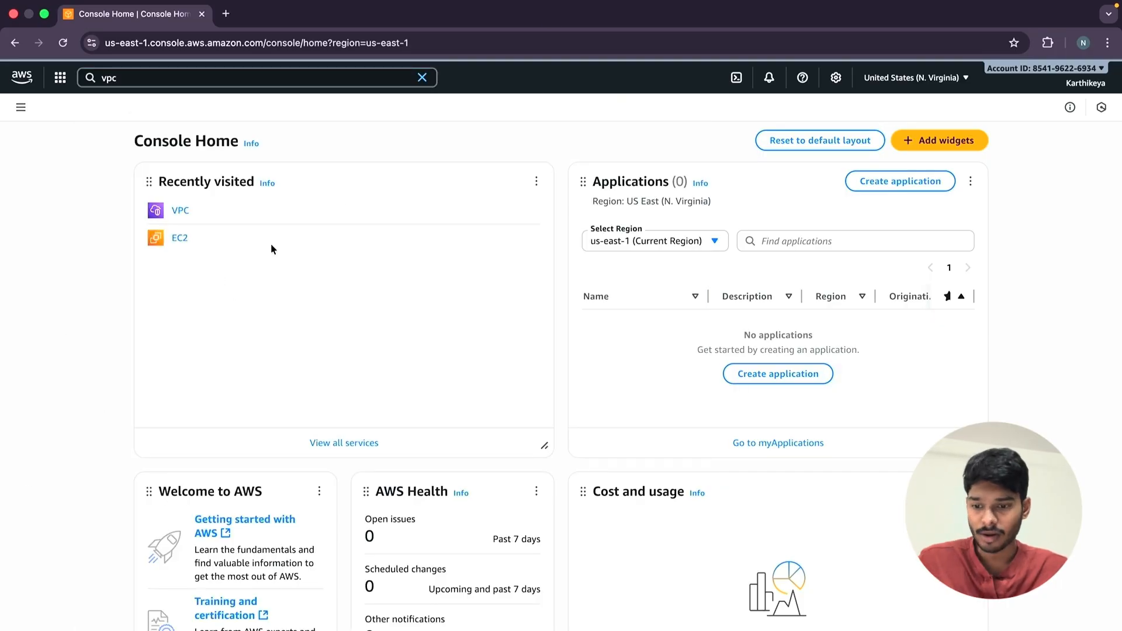
left_click(363, 78)
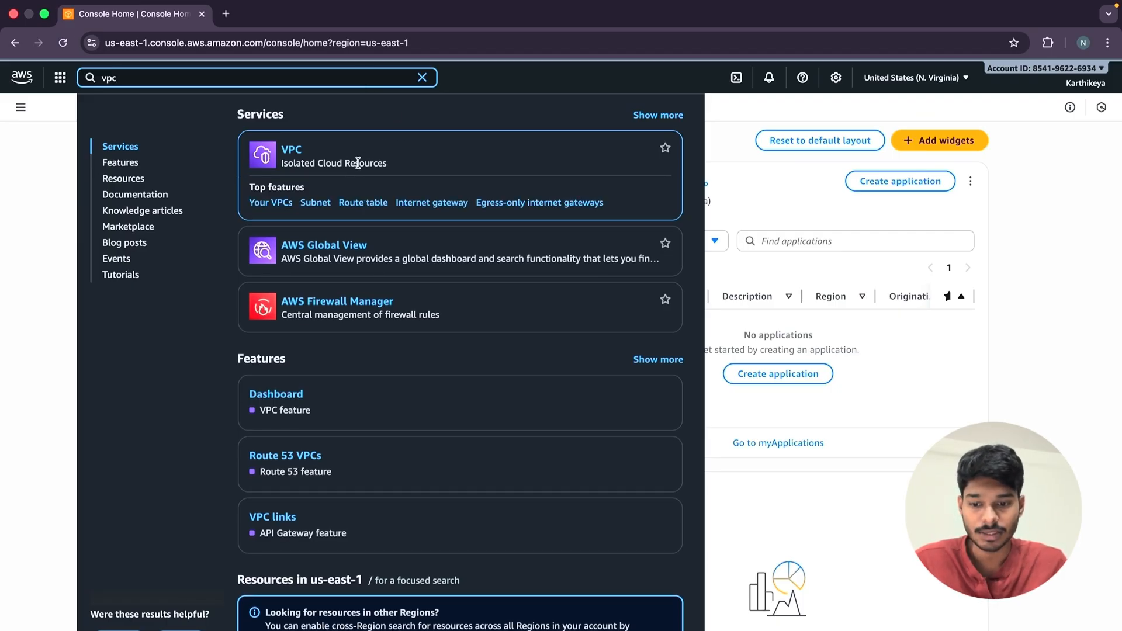
left_click(290, 151)
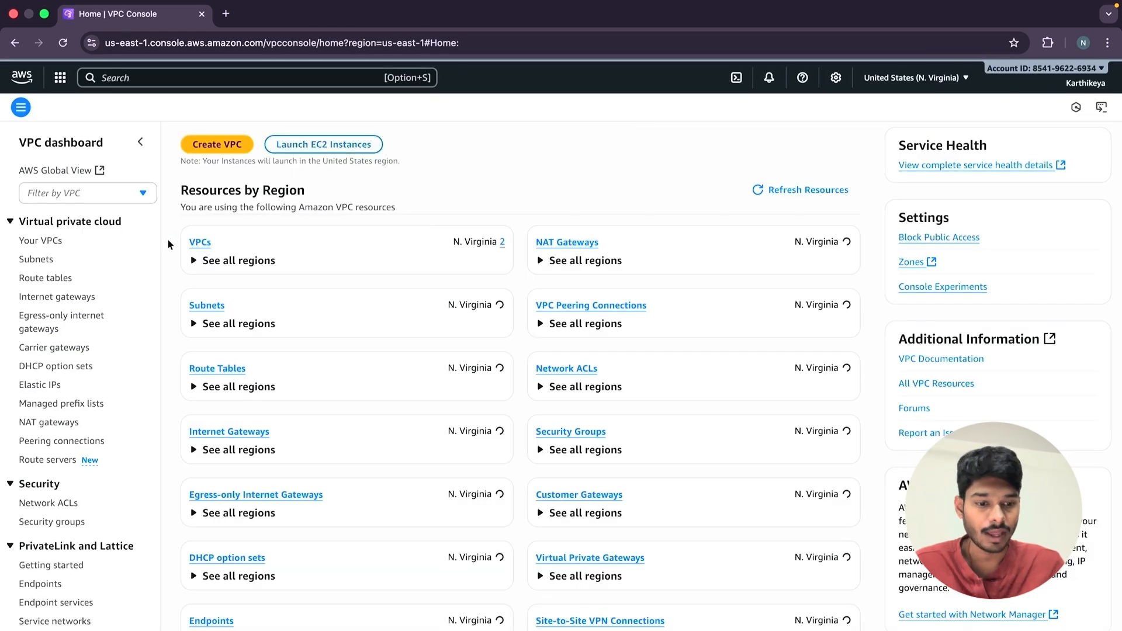
left_click(199, 242)
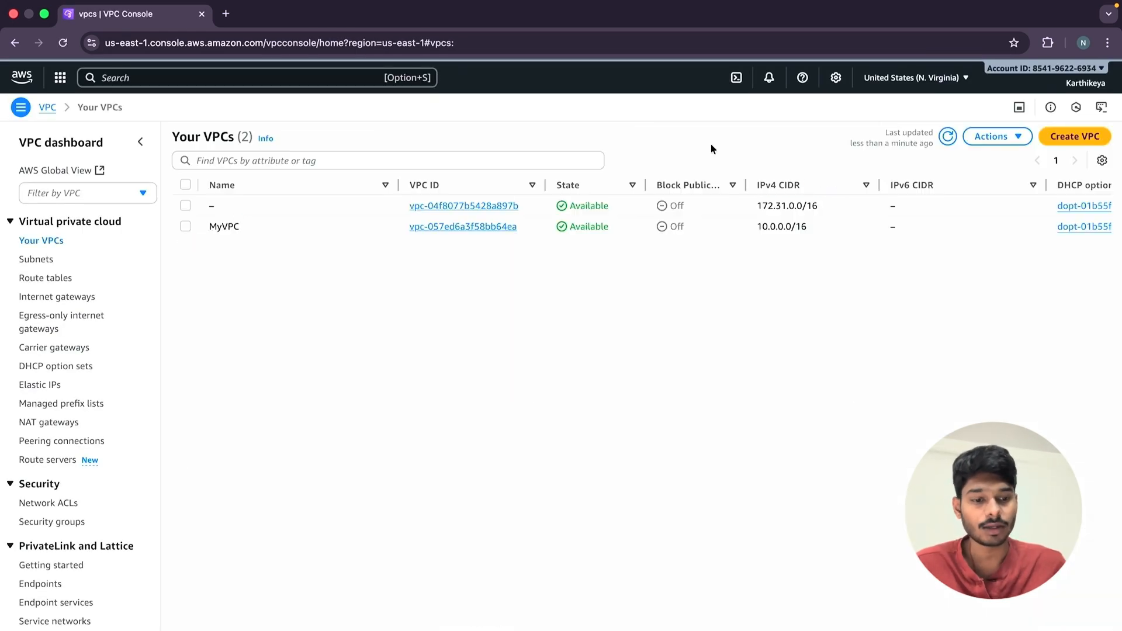
Create a VPC-only resource named test-yt with the manual IPv4 CIDR 10.0.0.0/16.
left_click(1063, 140)
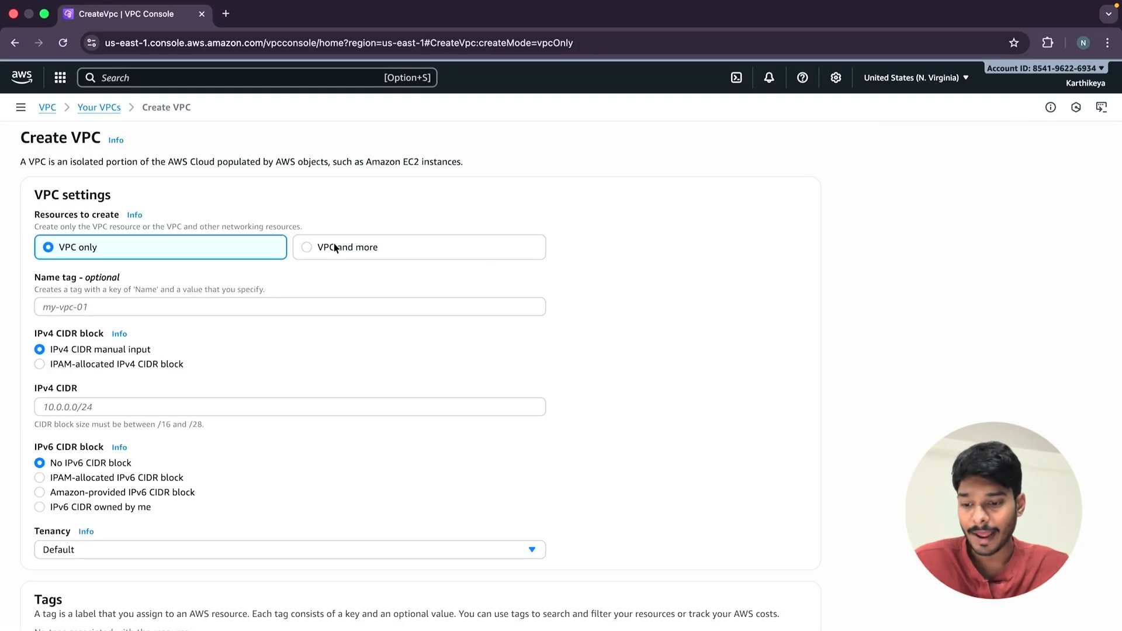
left_click(202, 301)
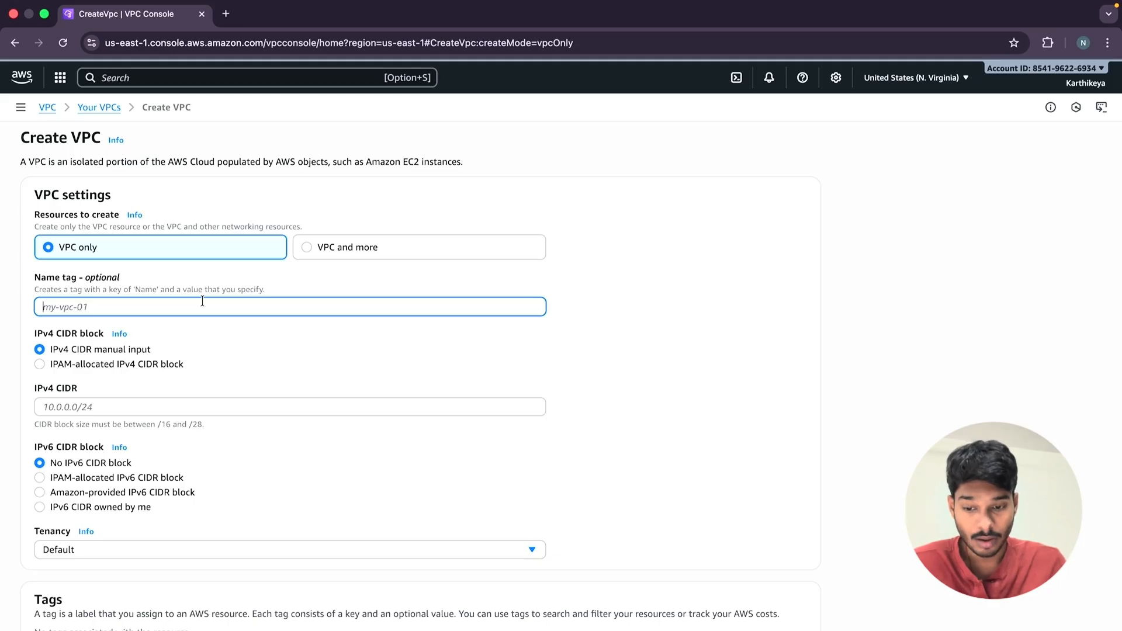
type("test-yt")
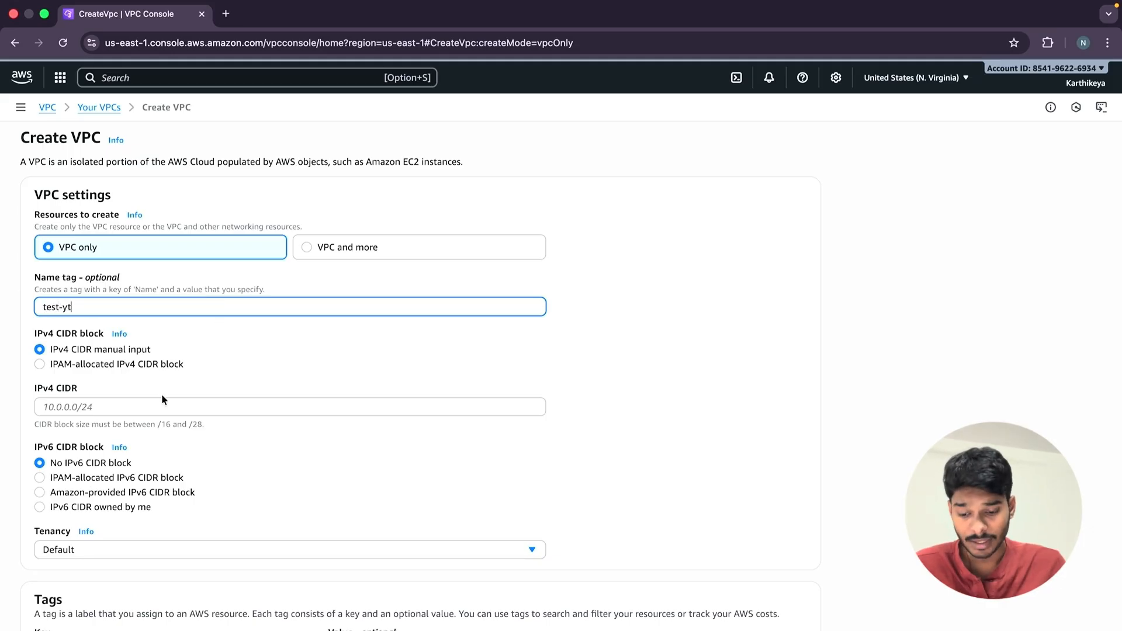
left_click(143, 401)
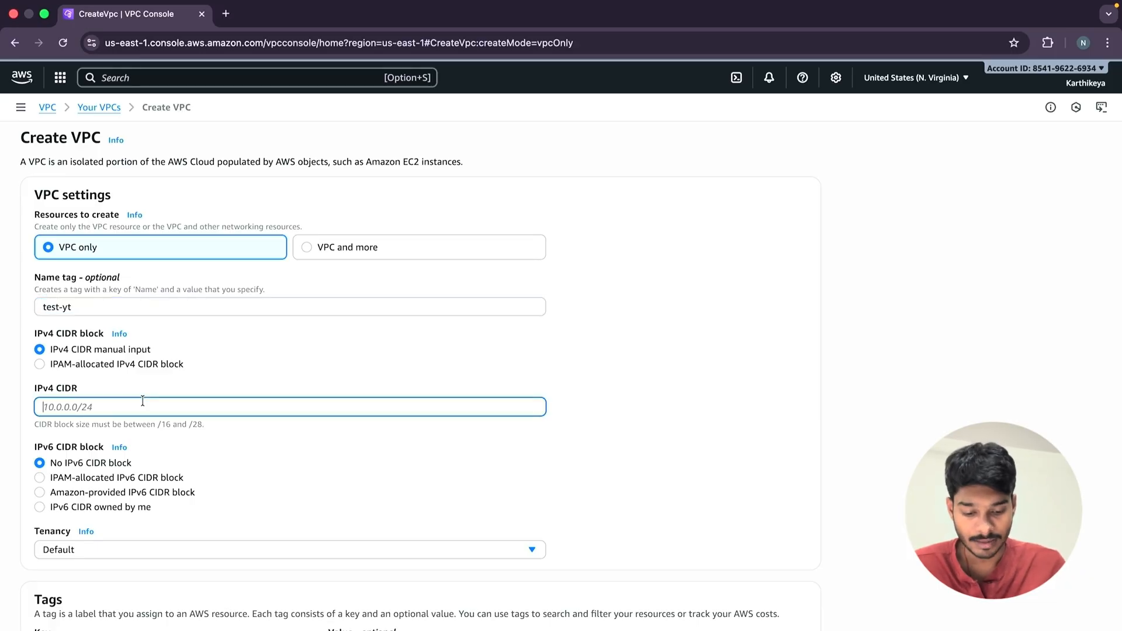
type("10")
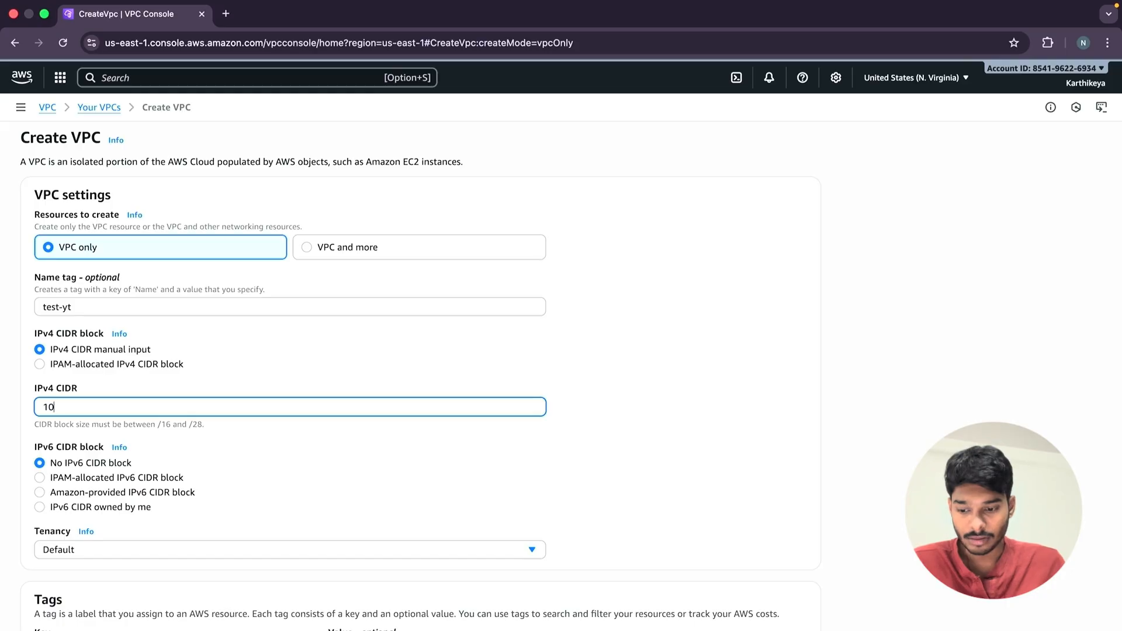
type(".0.0.0/16")
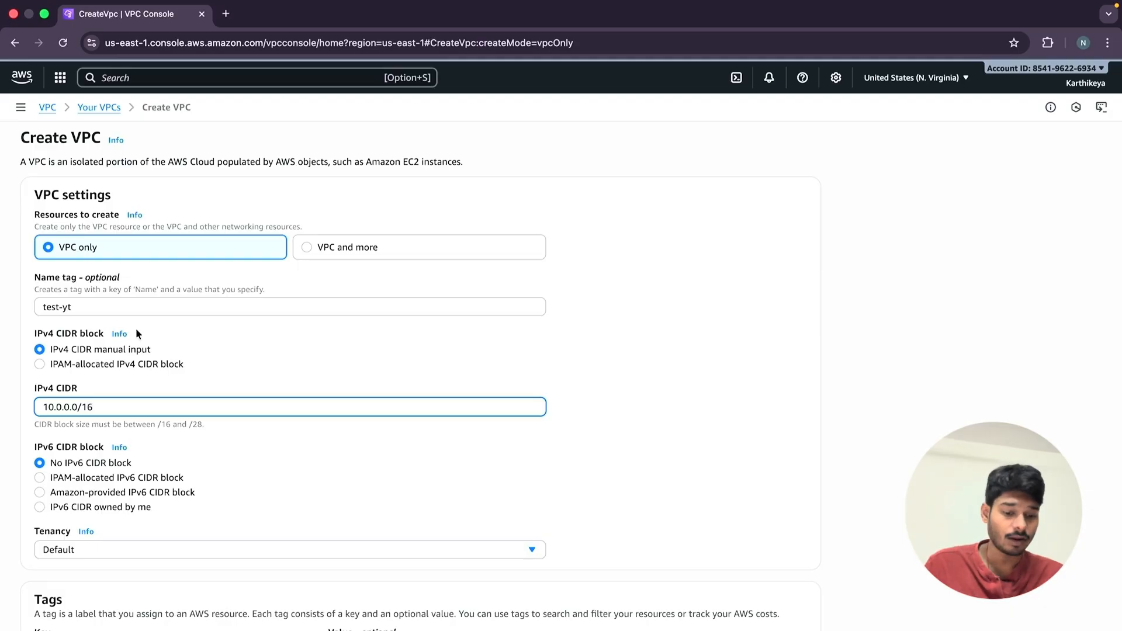
scroll(106, 396, "down", 3)
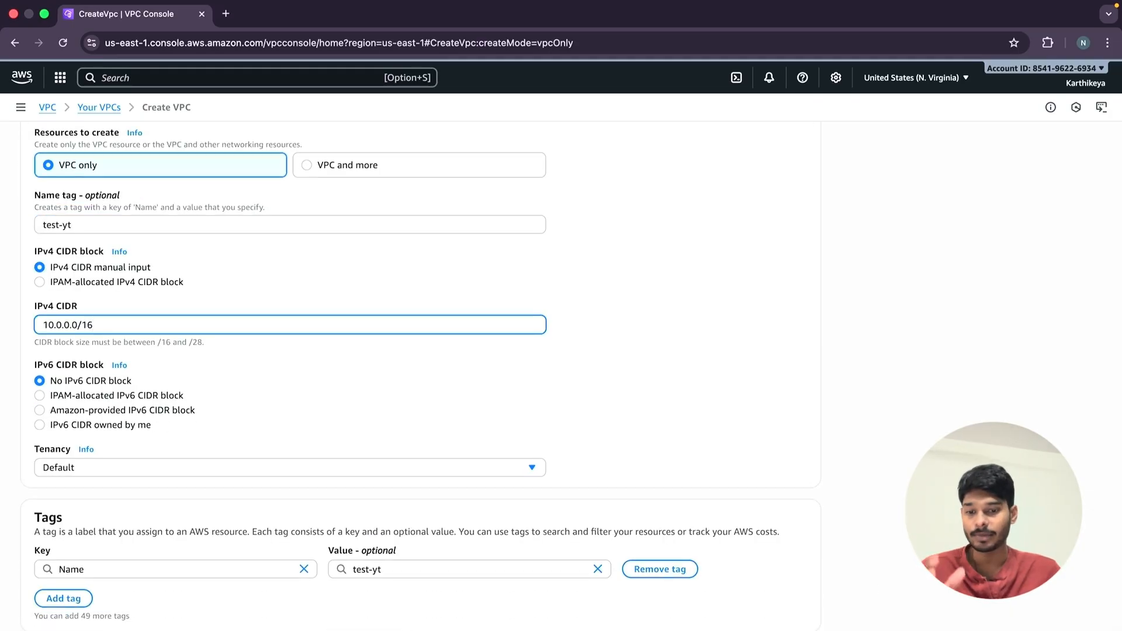
key("Return")
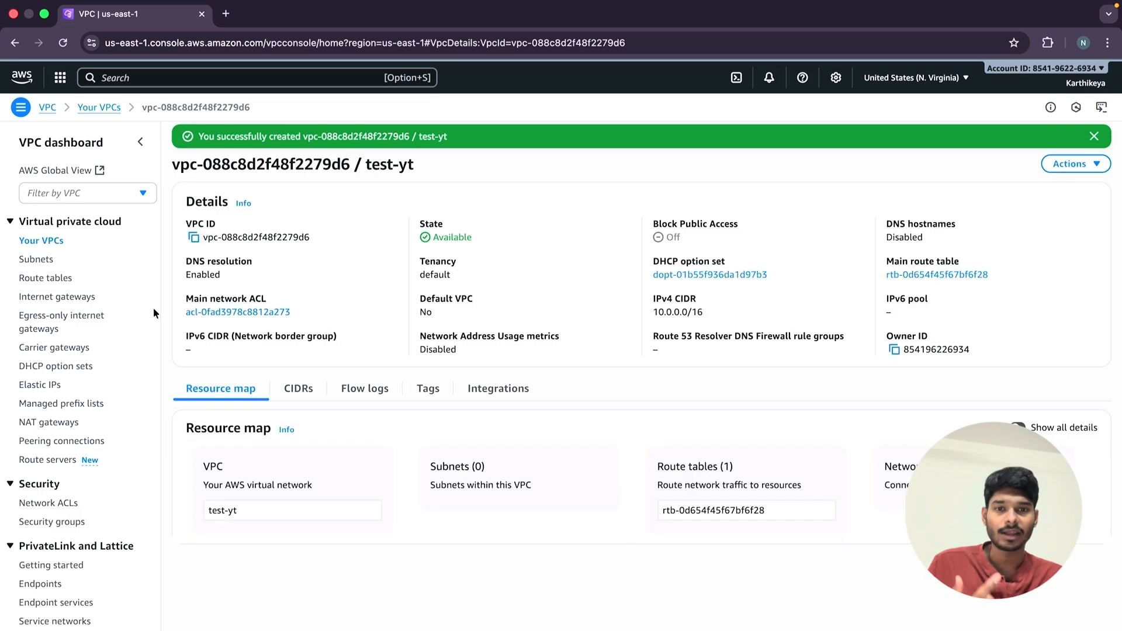
Delete the detached internet gateways My-IGW and my-ig-test, confirming the deletion with "delete".
left_click(92, 298)
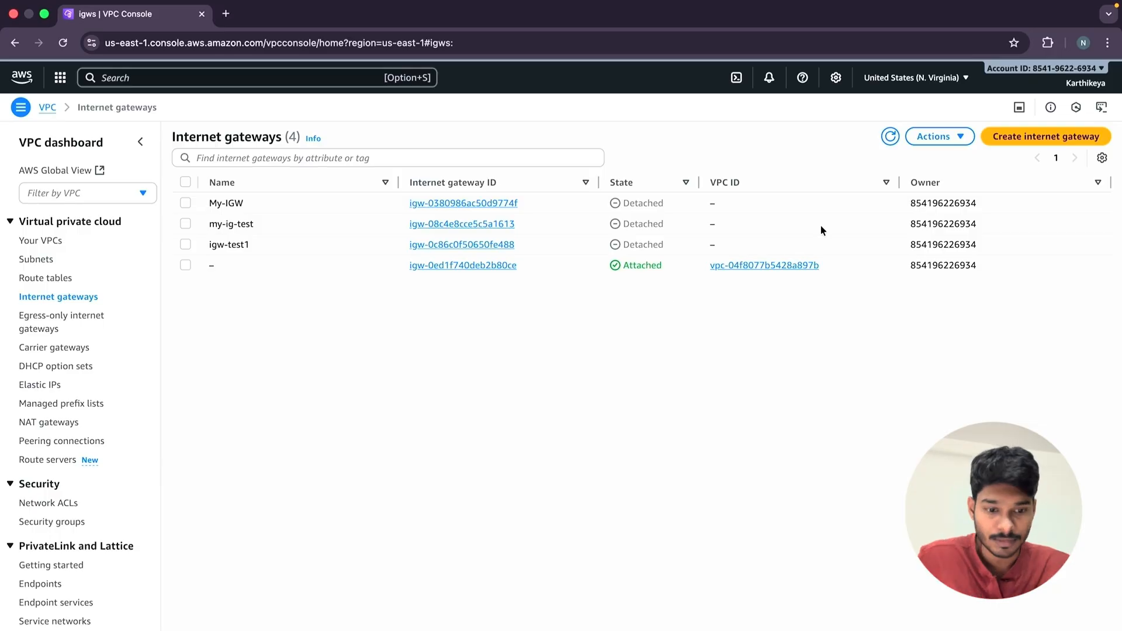
left_click(936, 141)
left_click(740, 521)
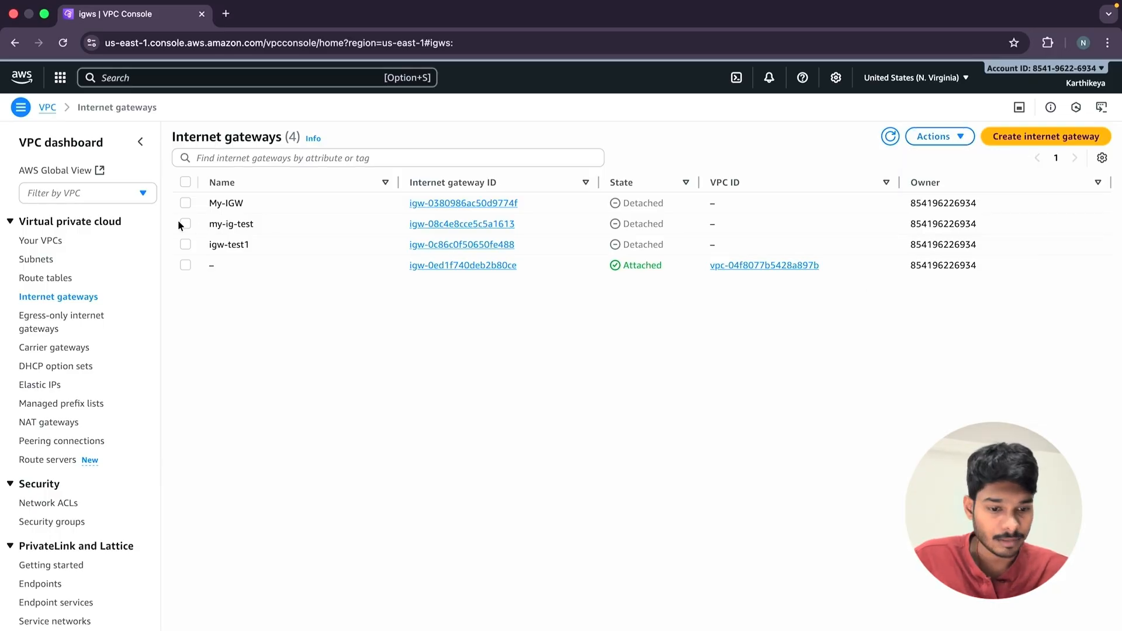
left_click(186, 203)
left_click(186, 224)
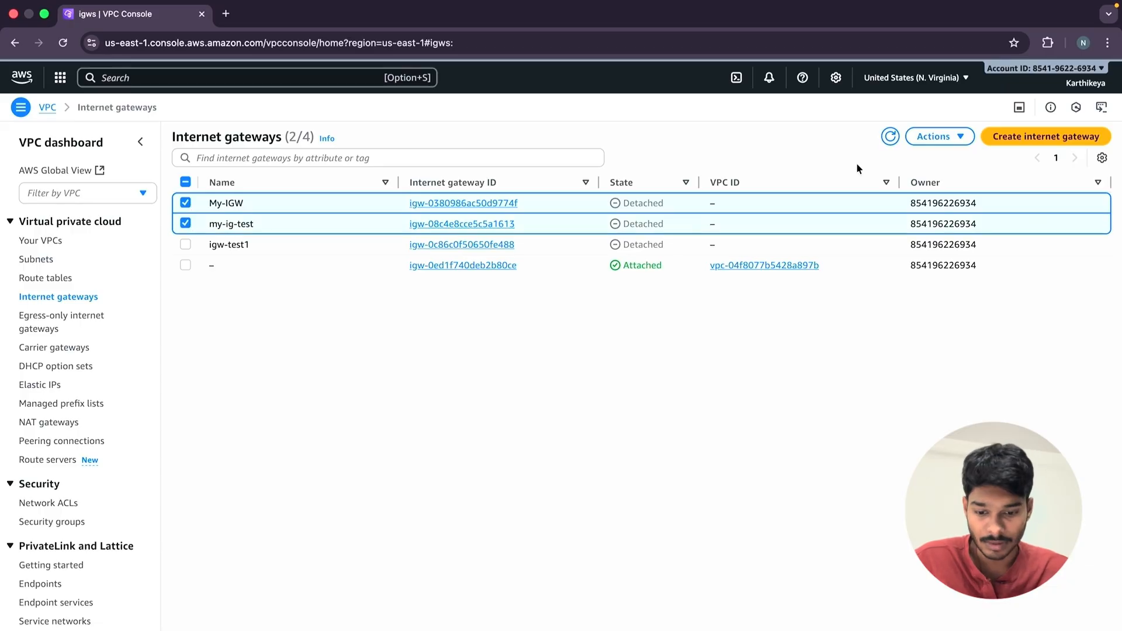
left_click(933, 138)
left_click(961, 240)
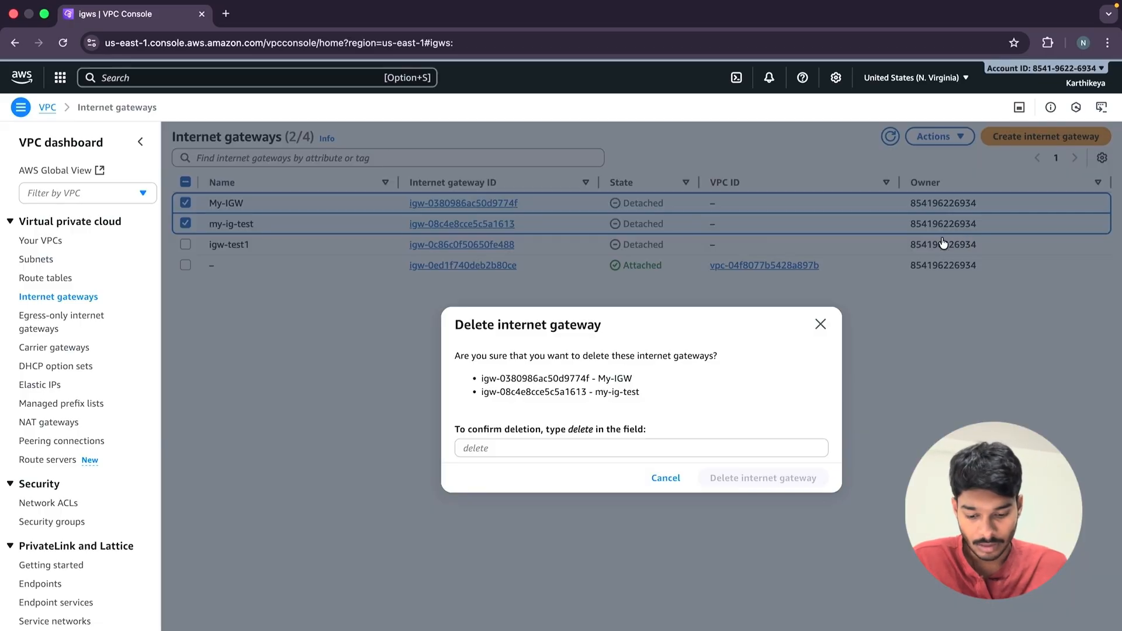
left_click(519, 448)
type("dew")
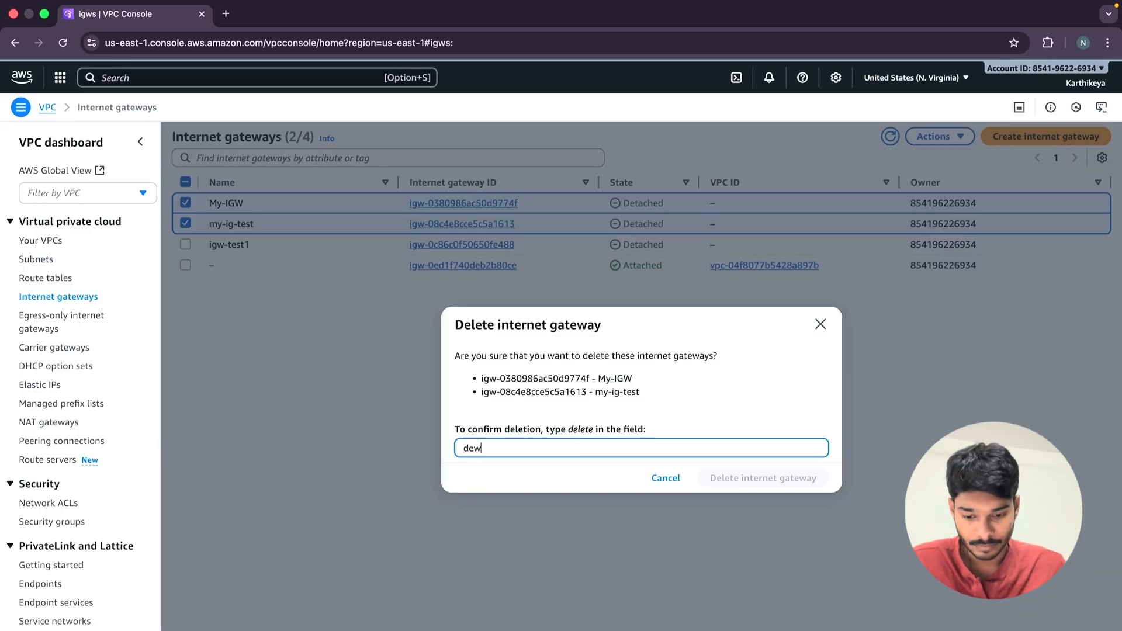
key("BackSpace")
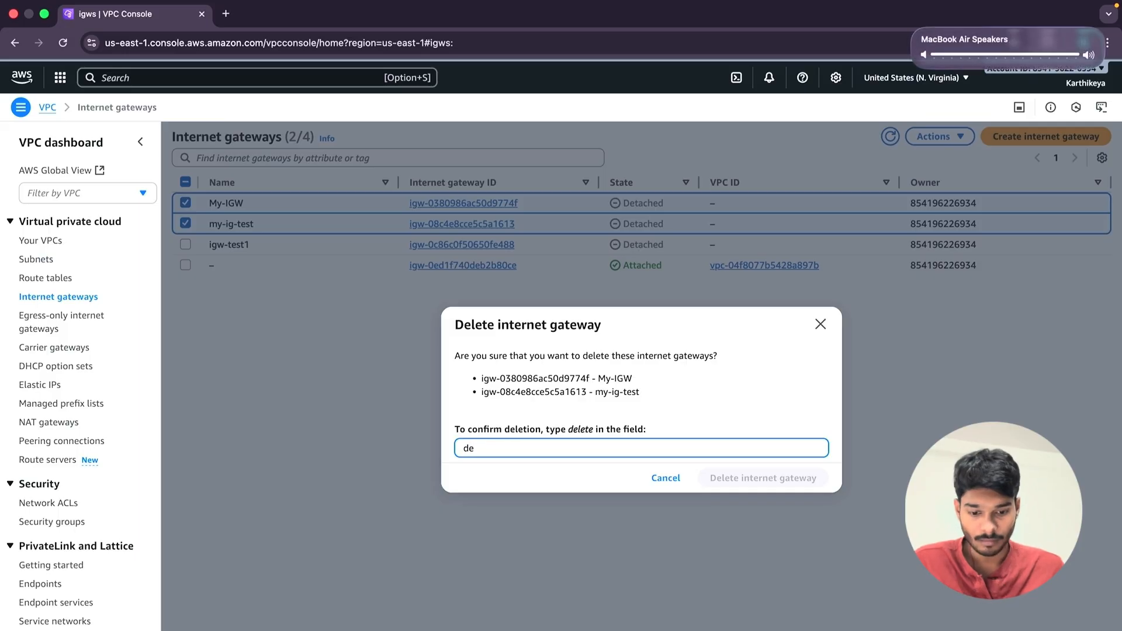
type("lete")
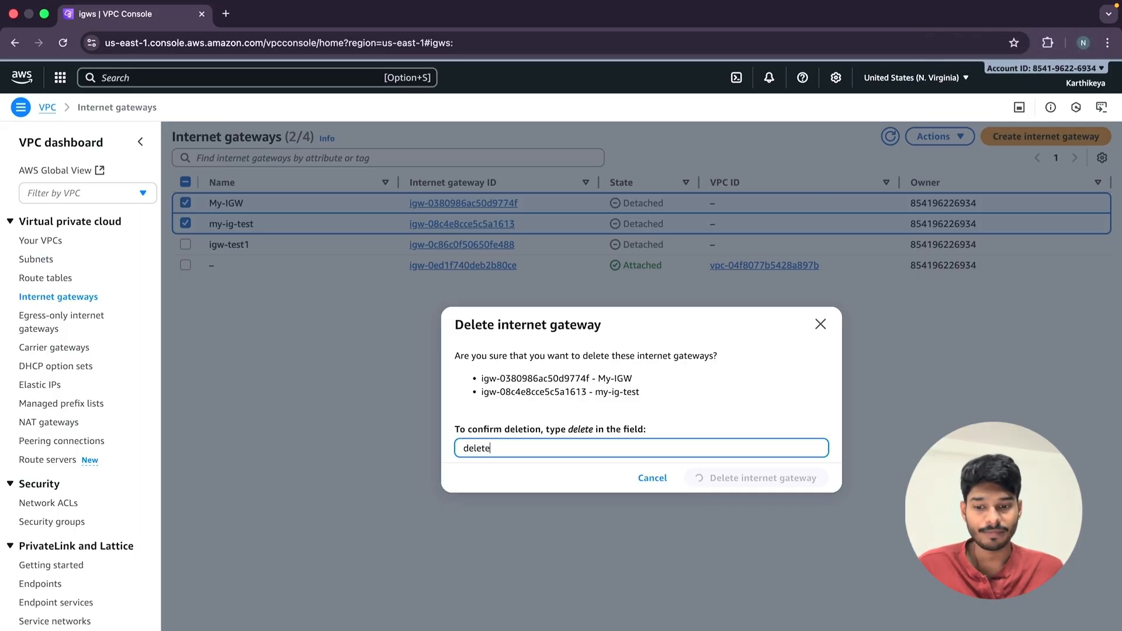
key("Return")
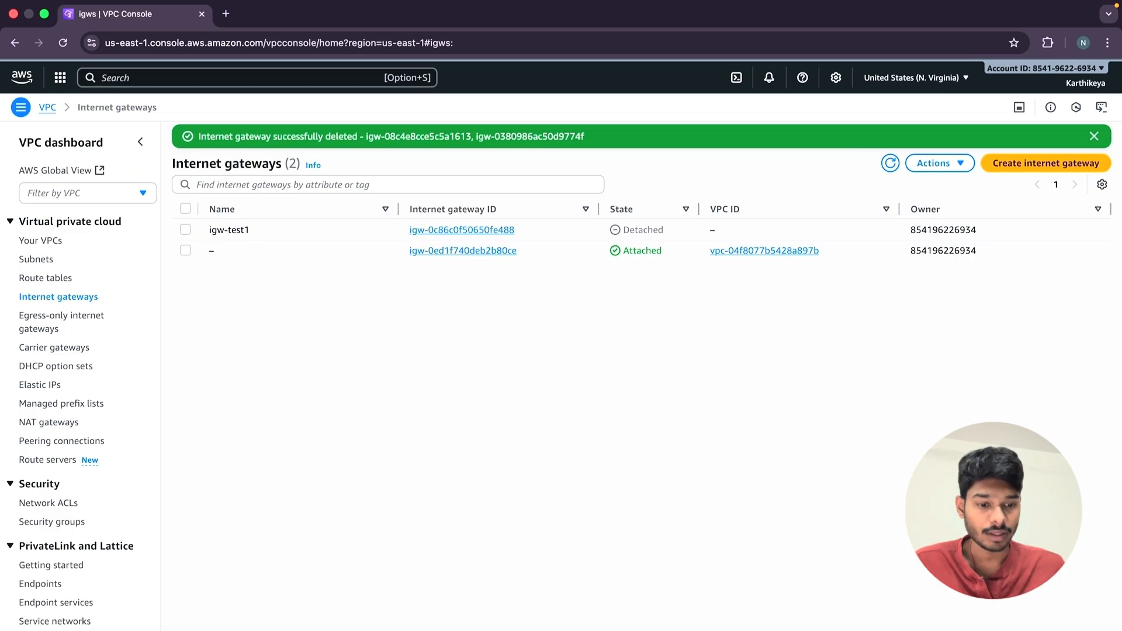
Create a new internet gateway with the name tag test-yt.
left_click(1015, 166)
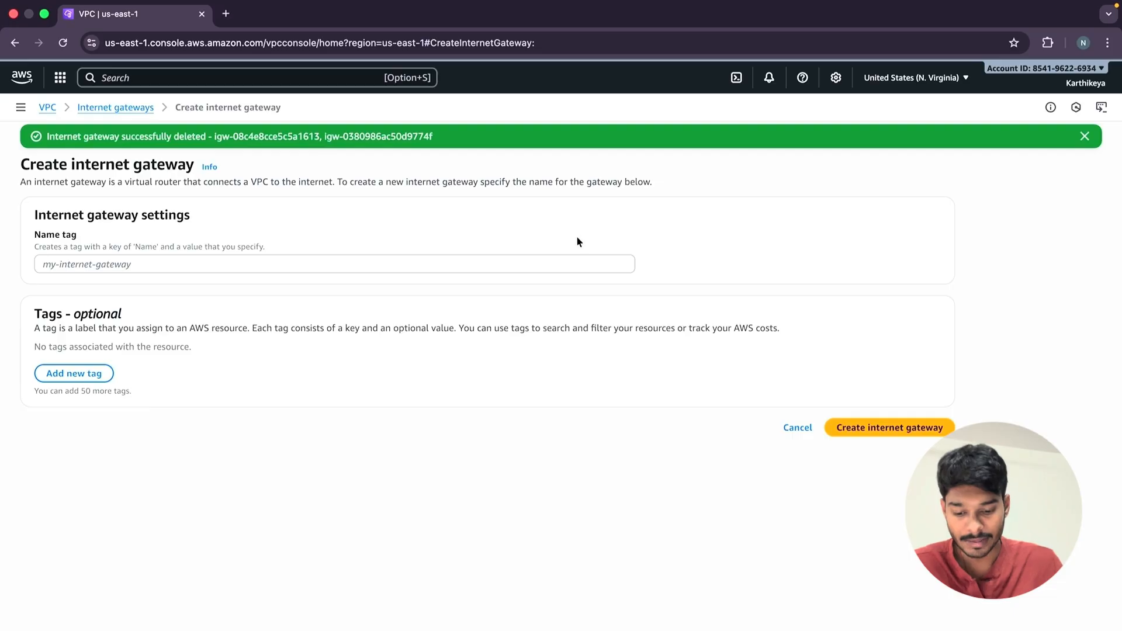
left_click(346, 263)
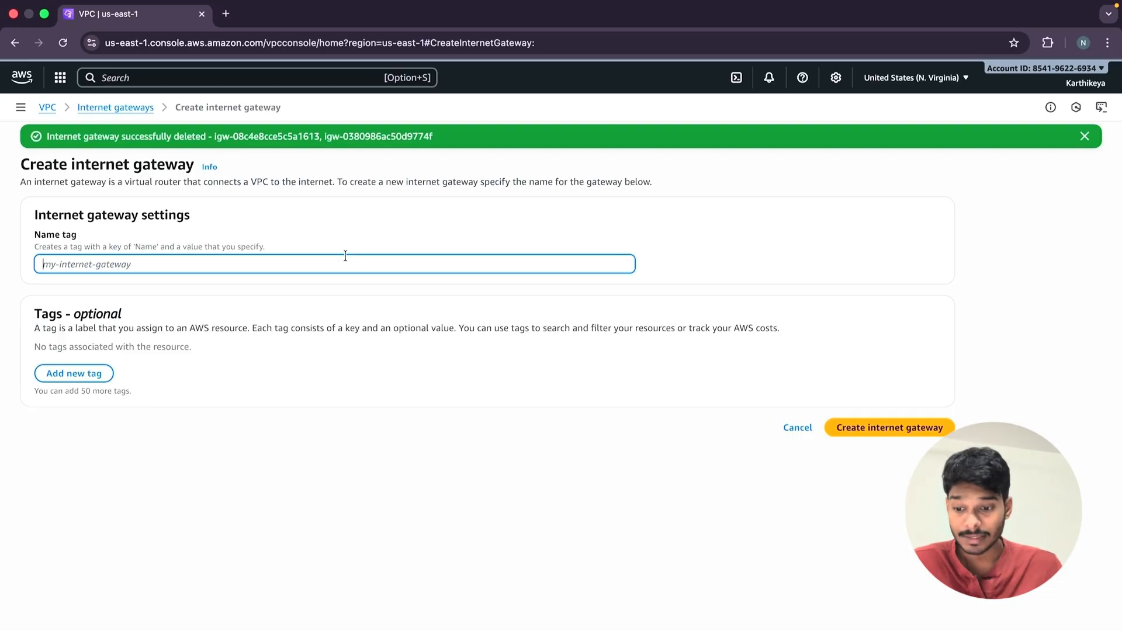
type("test")
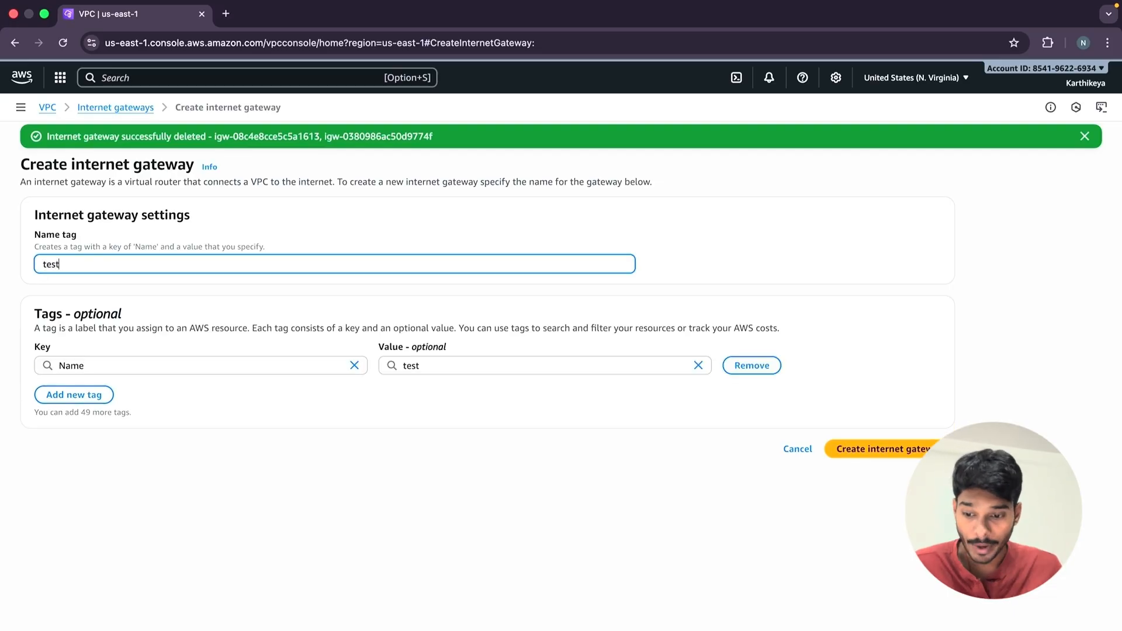
type("-yt")
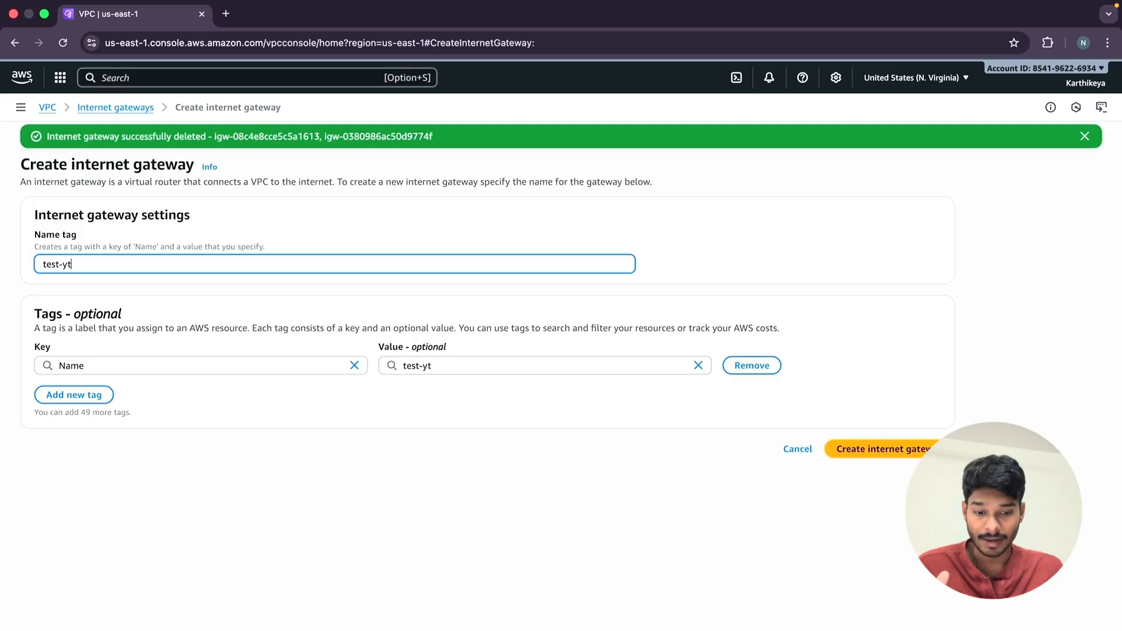
left_click(908, 446)
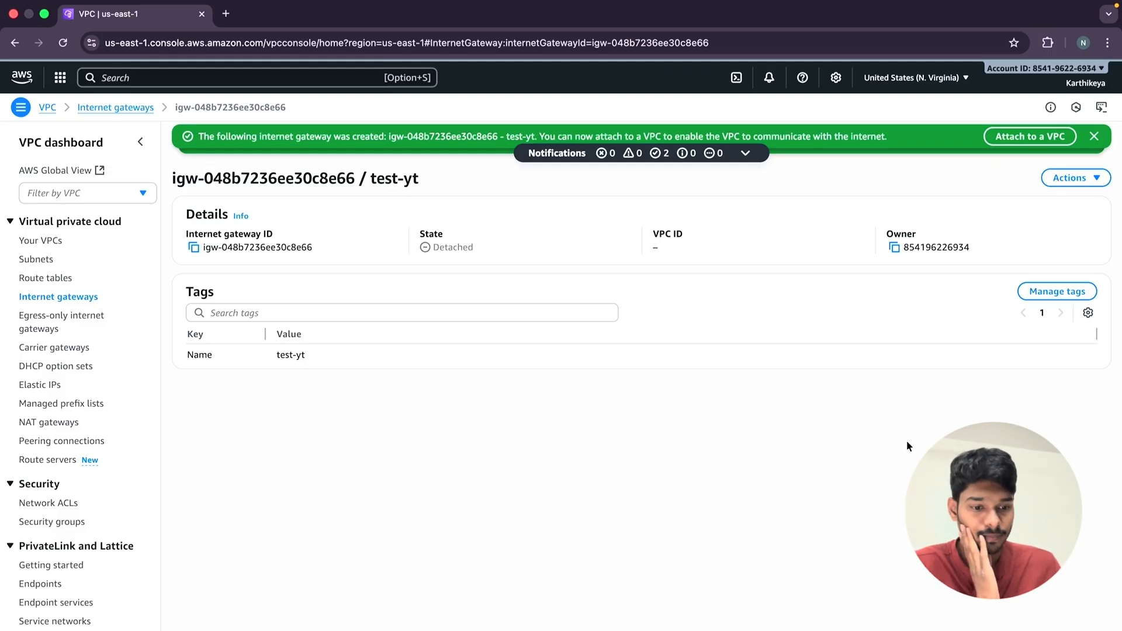
Attach the new test-yt internet gateway to the test-yt VPC.
left_click(1067, 177)
left_click(1028, 138)
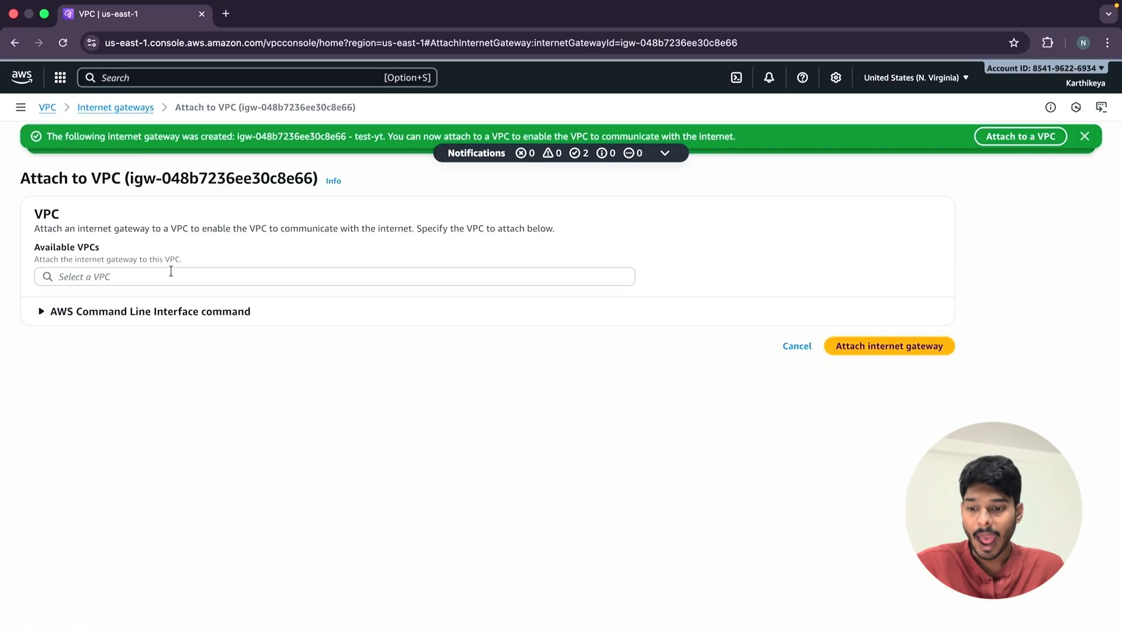
left_click(37, 277)
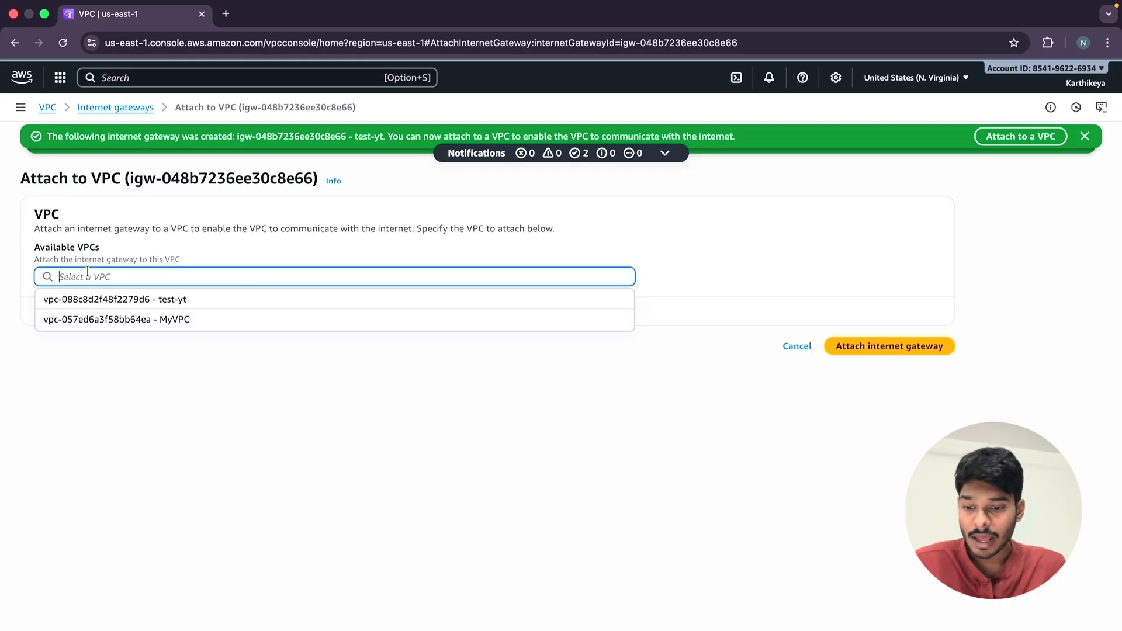
left_click(198, 295)
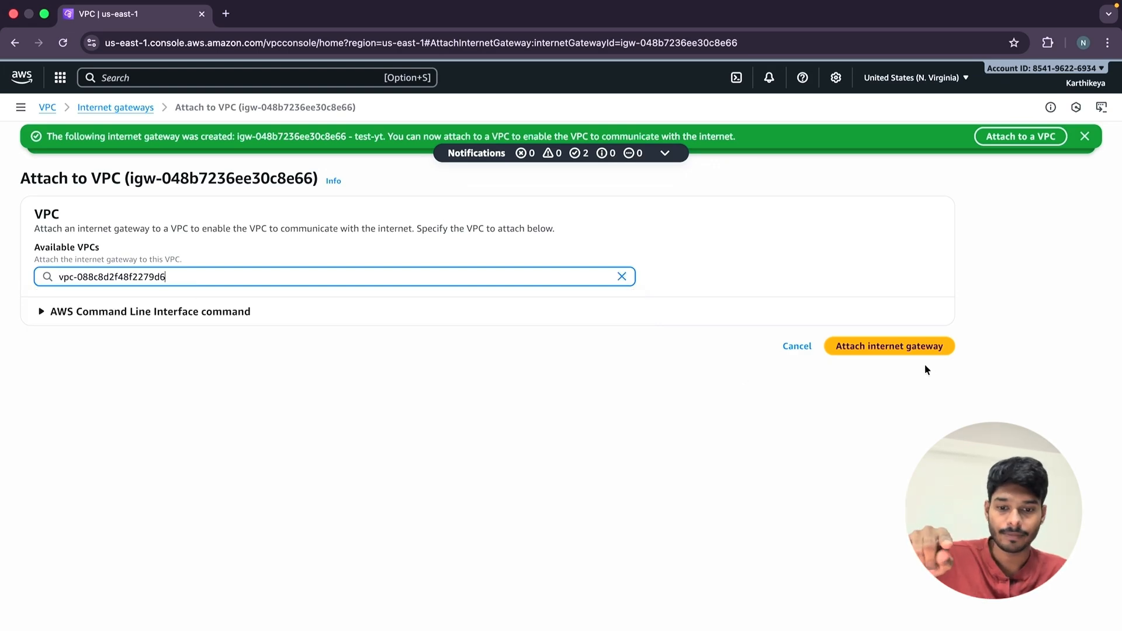
left_click(917, 347)
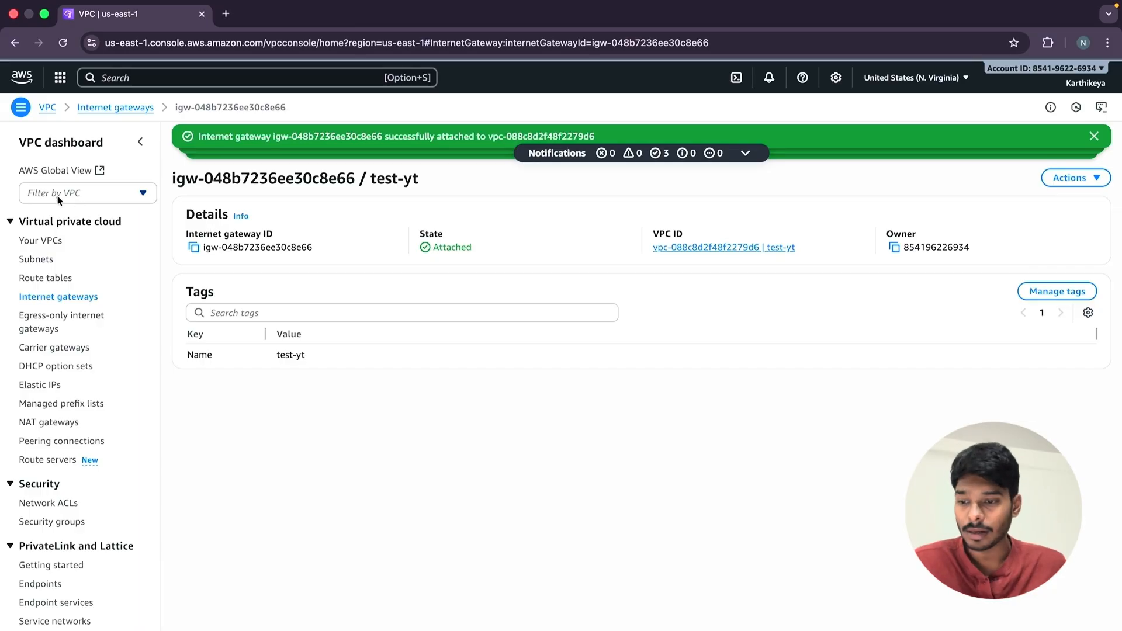
Start creating a subnet in the test-yt VPC and name it test-yt-public.
left_click(36, 260)
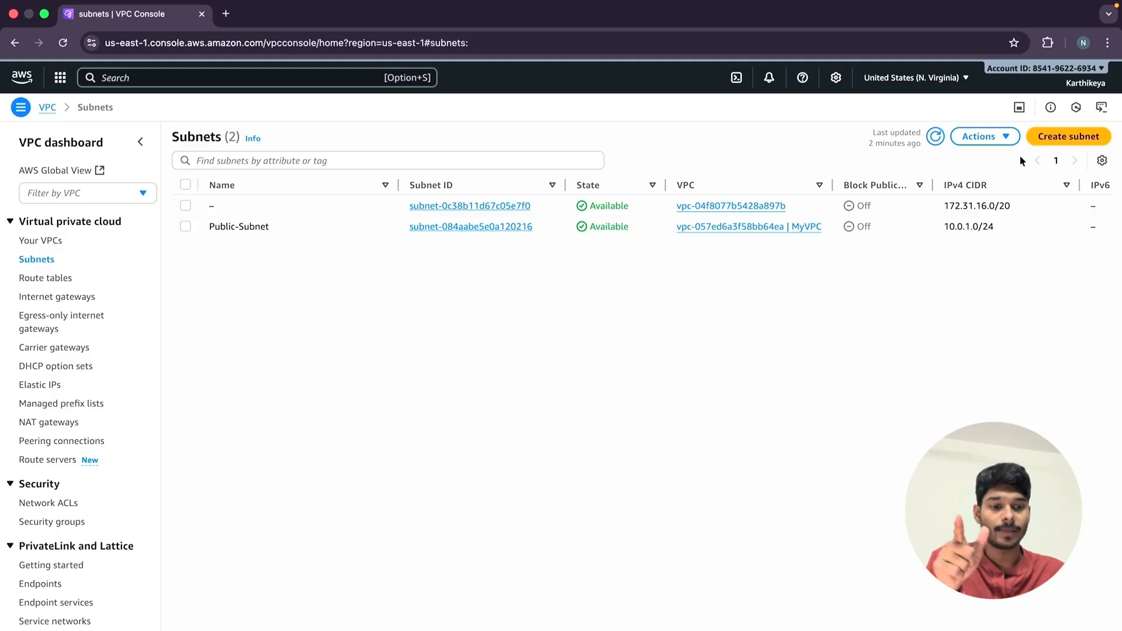
left_click(1072, 140)
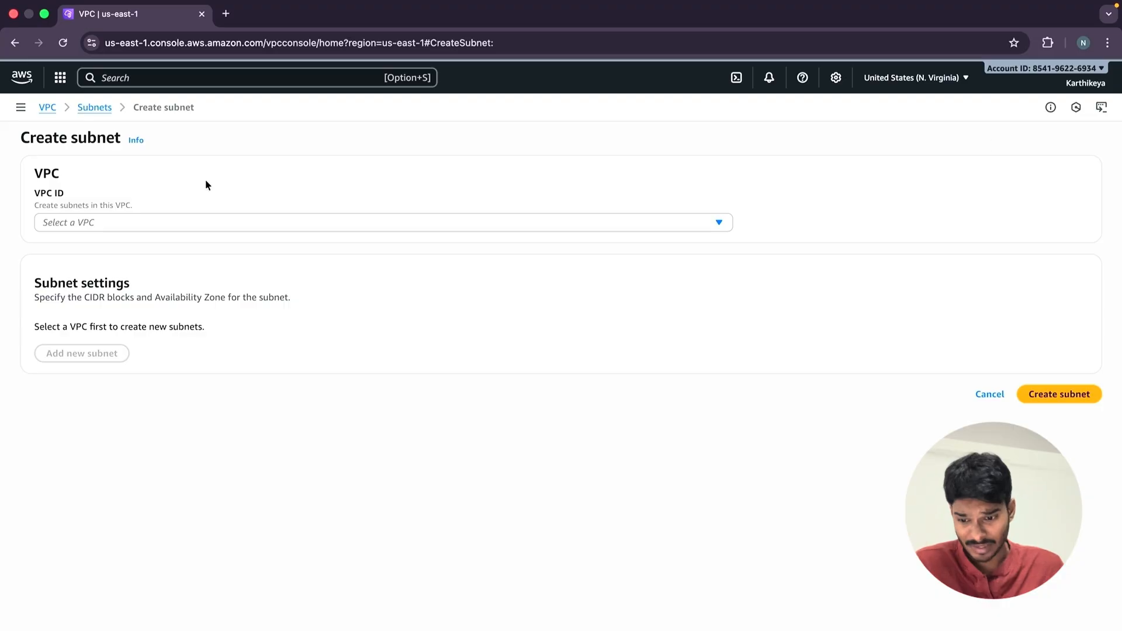
left_click(124, 228)
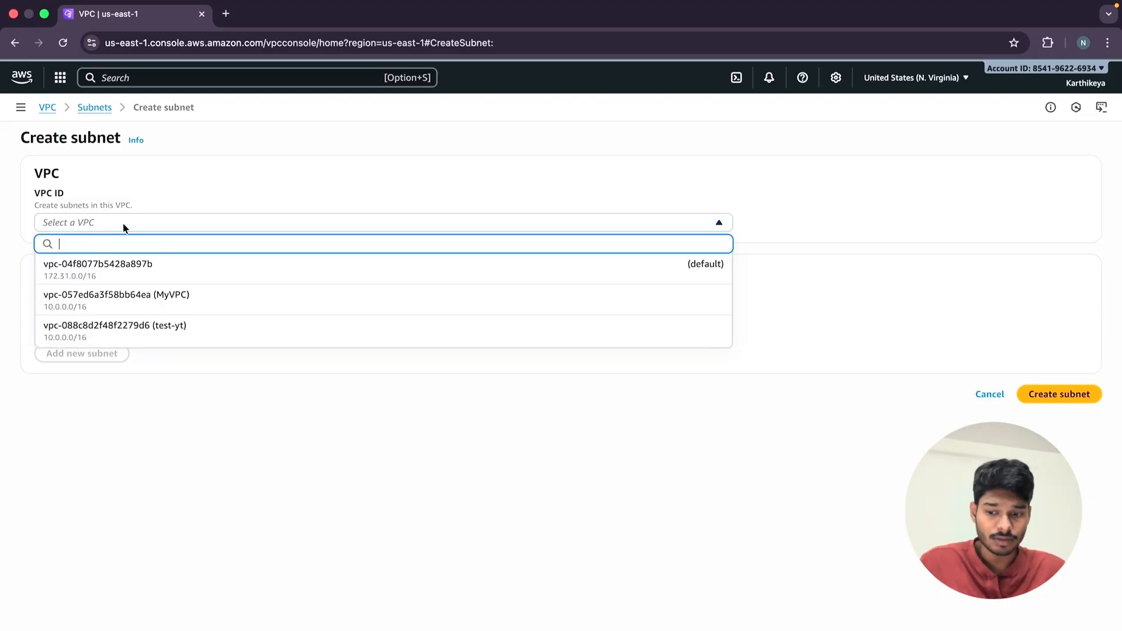
left_click(204, 323)
scroll(420, 381, "down", 3)
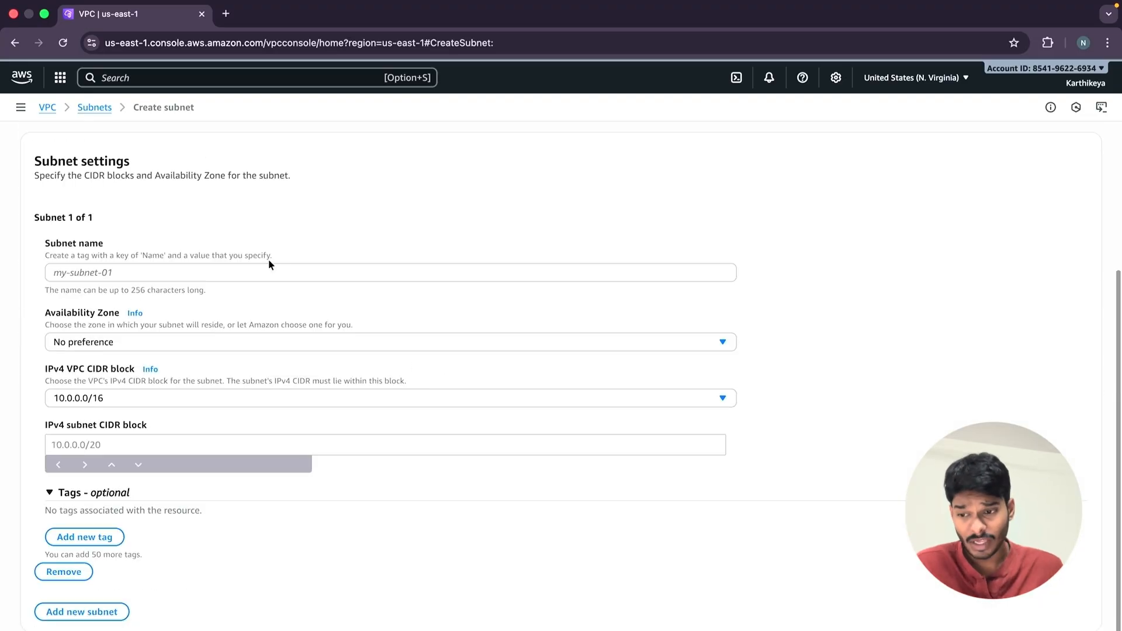
left_click(234, 271)
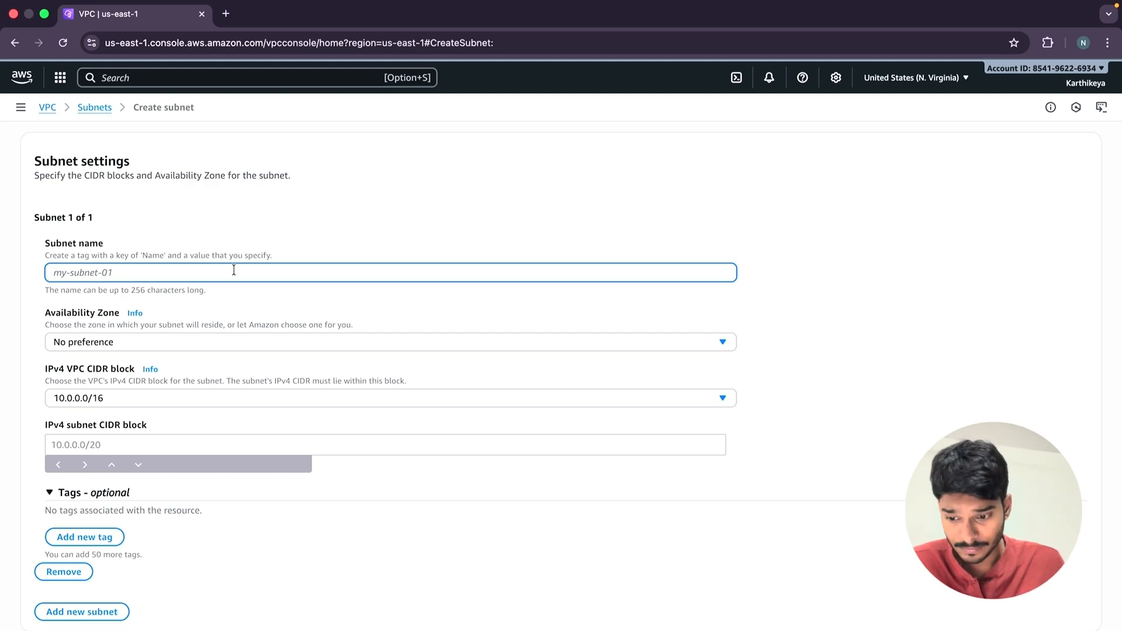
type("test")
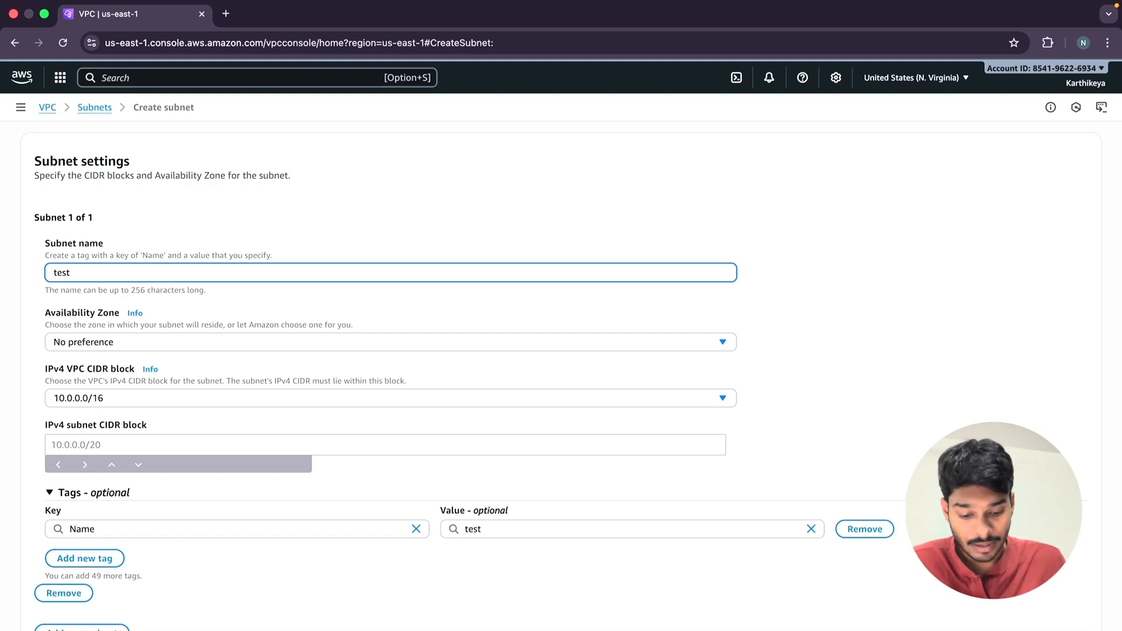
type("-yt")
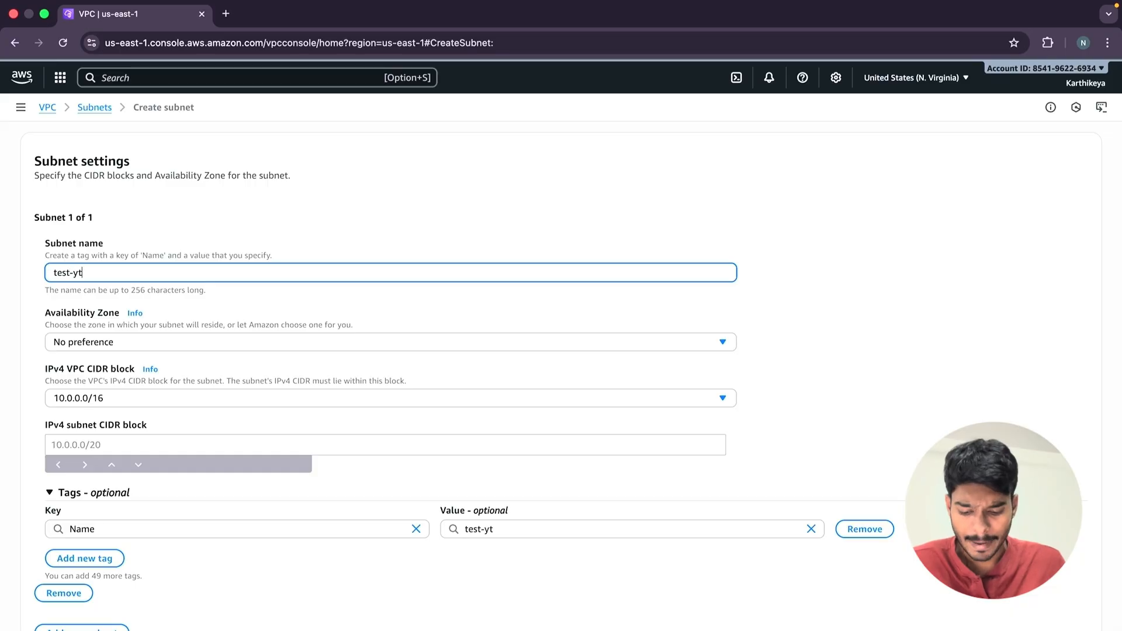
type("-public")
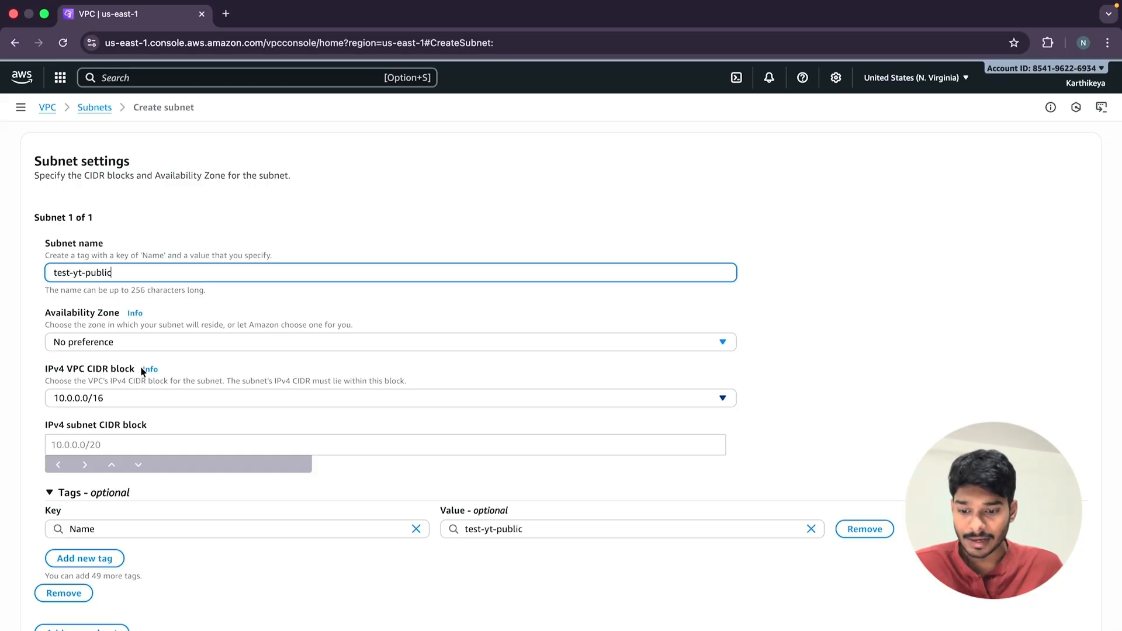
Place the test-yt-public subnet in availability zone us-east-1a, with VPC CIDR 10.0.0.0/16 and subnet CIDR 10.0.1.0/24.
left_click(155, 339)
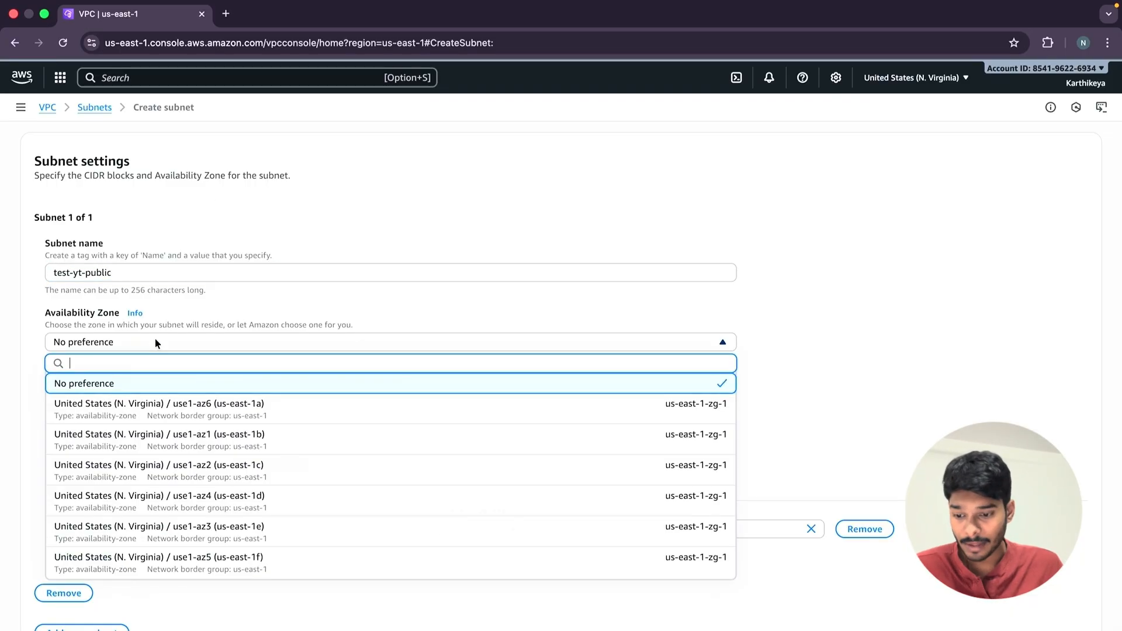
left_click(279, 420)
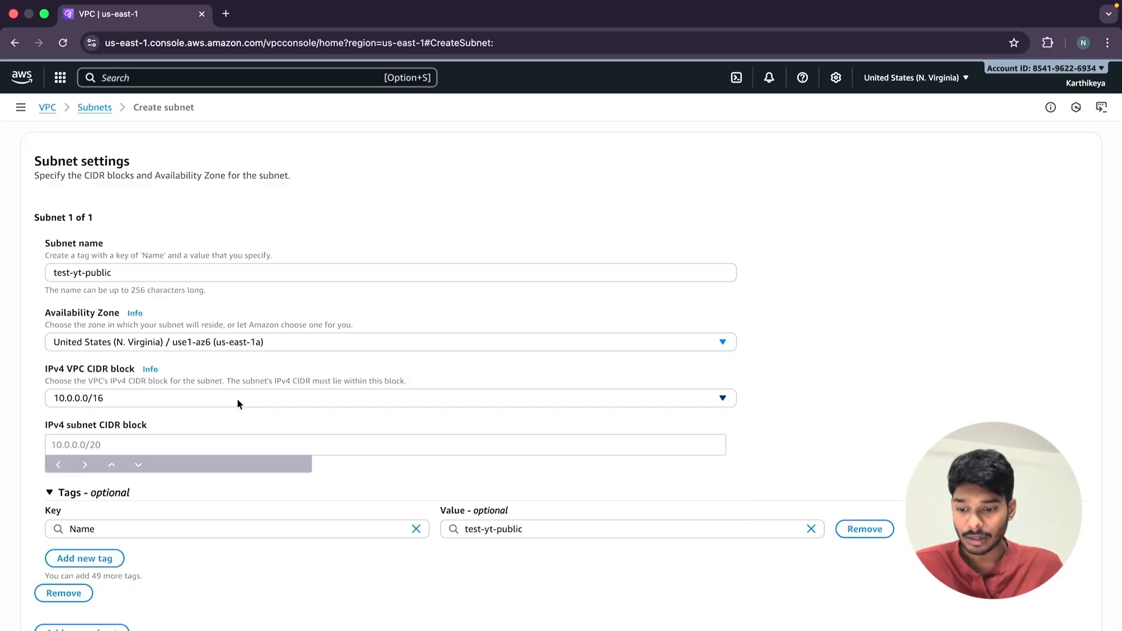
left_click(237, 398)
left_click(213, 422)
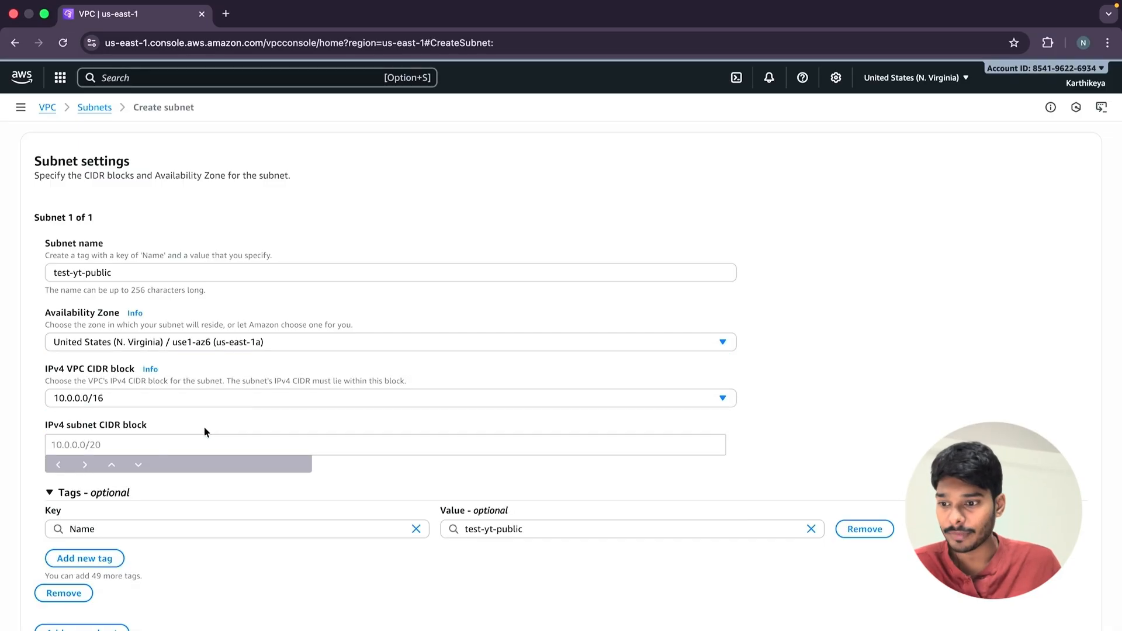
left_click(165, 440)
type("10")
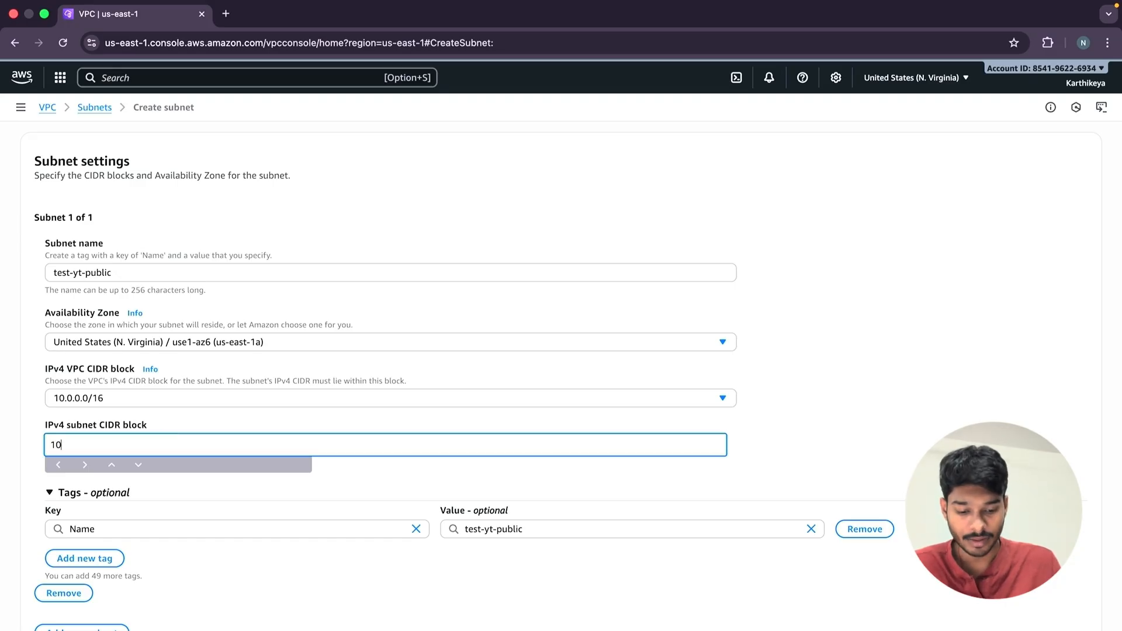
type(".0.")
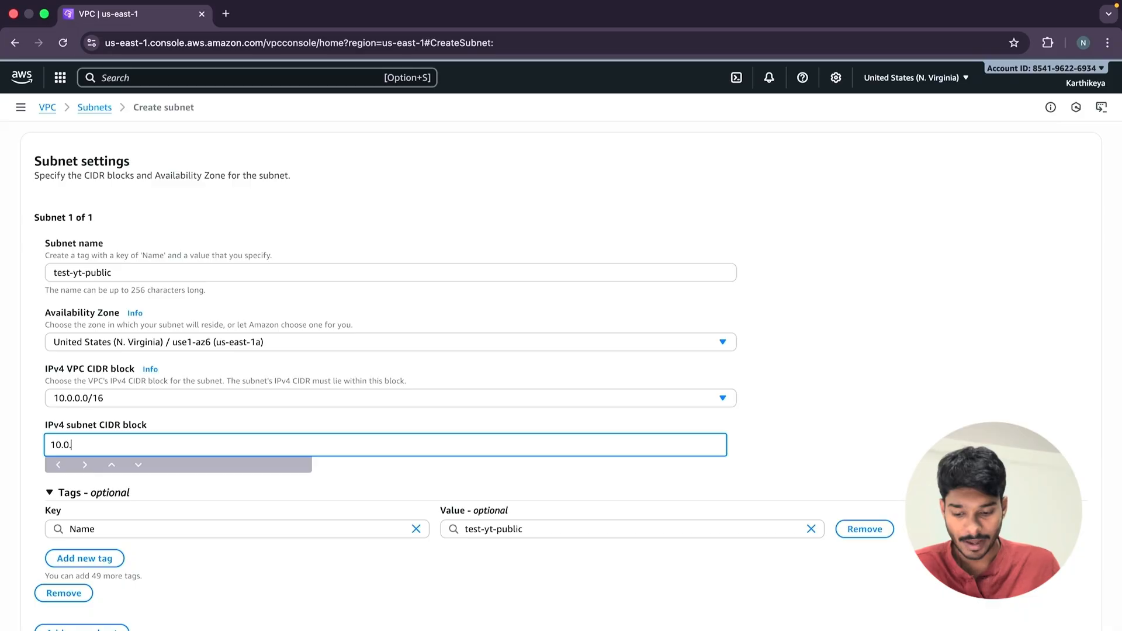
type("1")
type(".0/25")
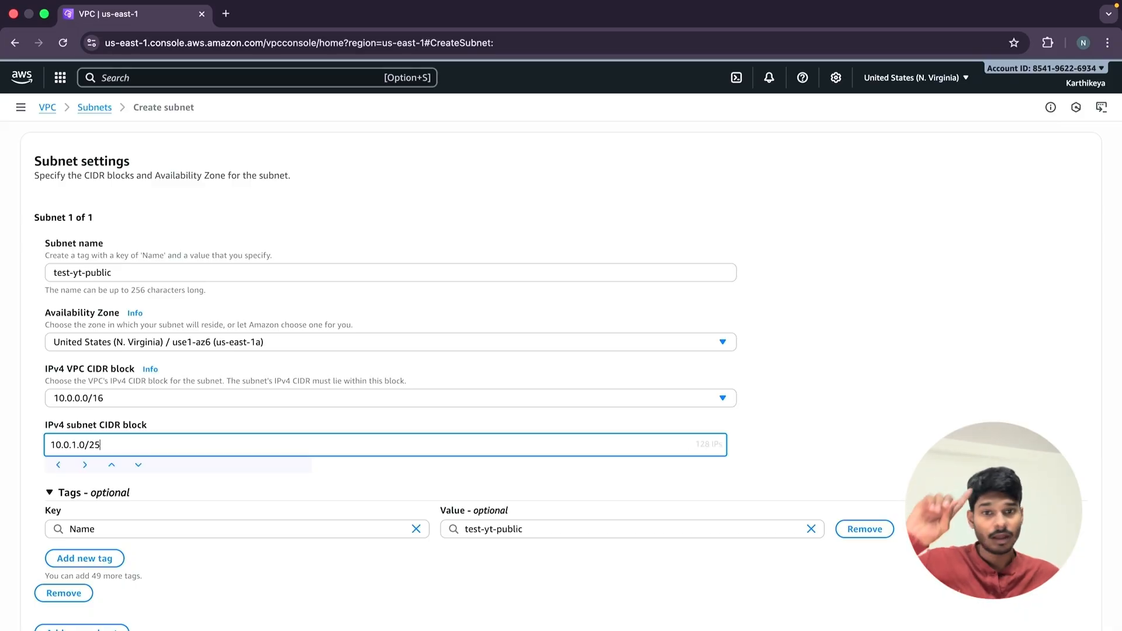
key("BackSpace")
type("4")
scroll(561, 380, "down", 1)
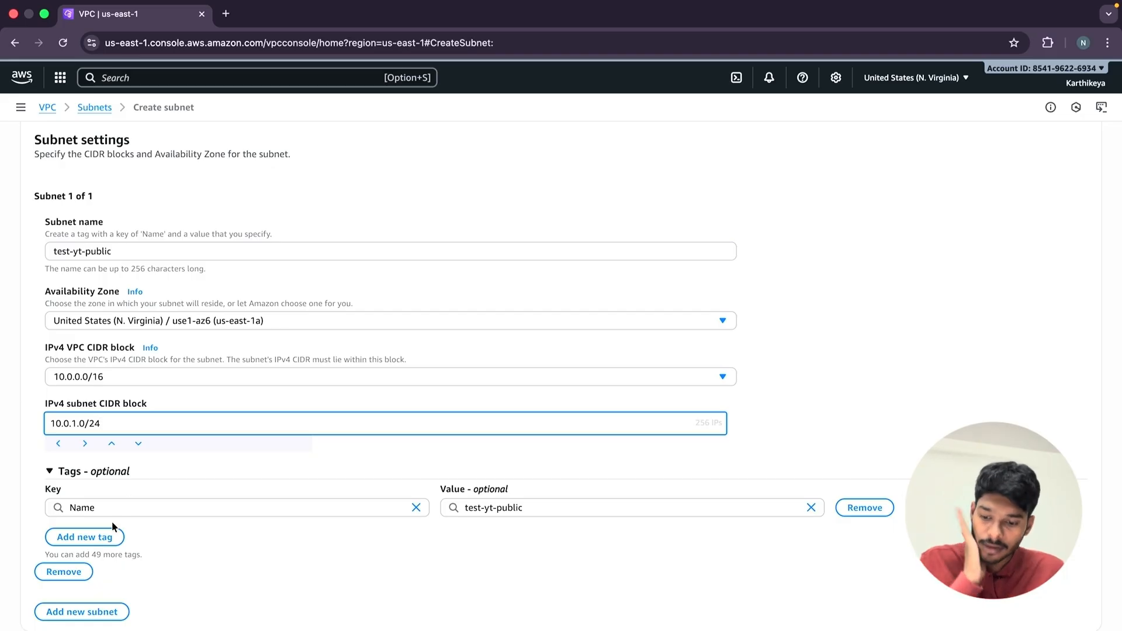
Add a second subnet to the form and name it test-yt-private, reusing the first subnet's name.
left_click(114, 612)
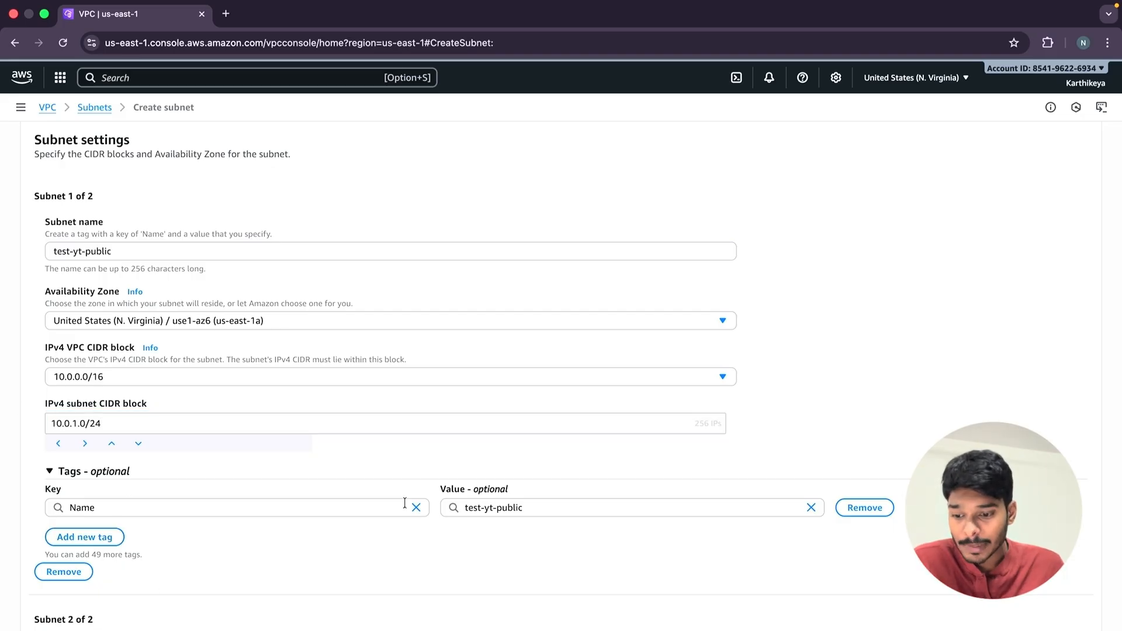
scroll(408, 500, "down", 3)
scroll(408, 494, "up", 5)
left_click_drag(52, 365, 189, 363)
key("super+c")
scroll(189, 363, "down", 10)
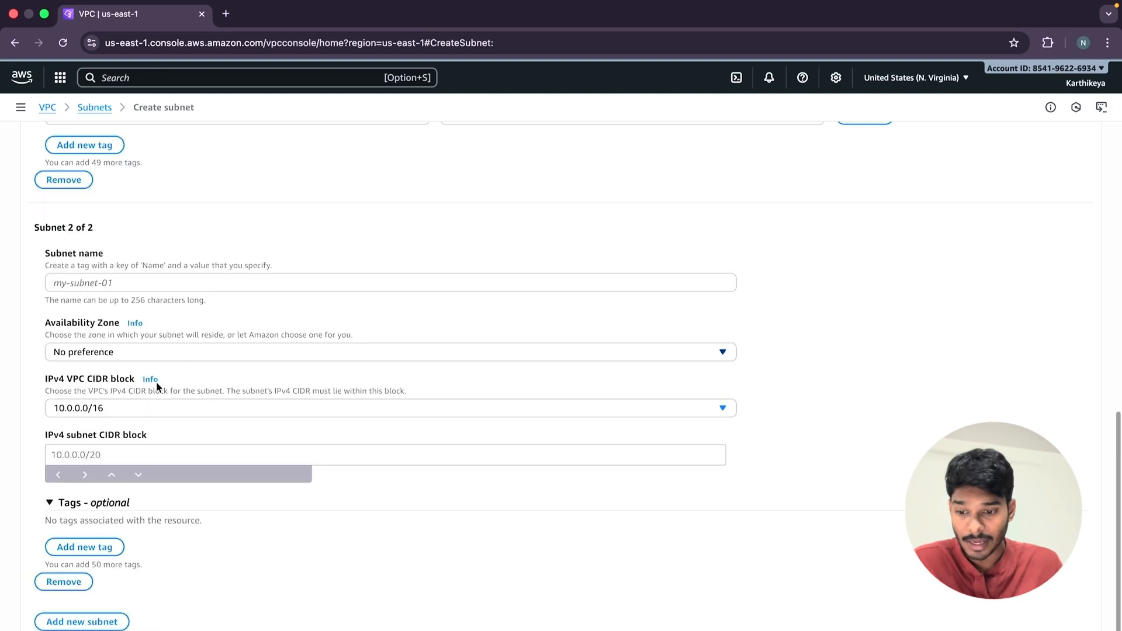
left_click(147, 281)
key("super+v")
key("BackSpace")
key("BackSpace")
key("BackSpace")
key("BackSpace")
key("BackSpace")
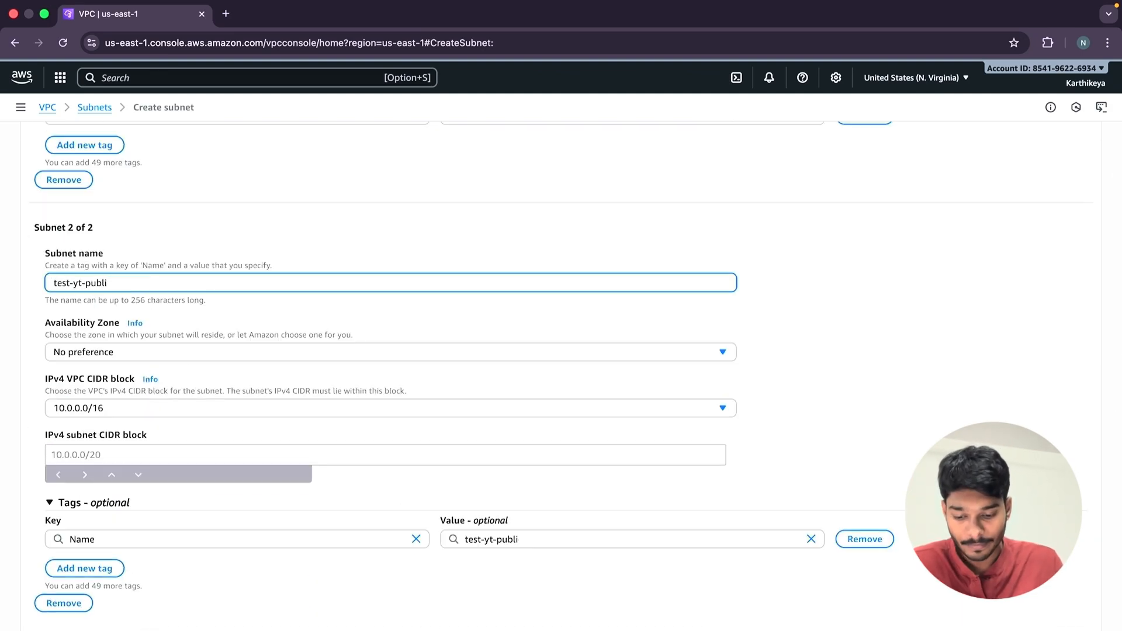
type("rivate")
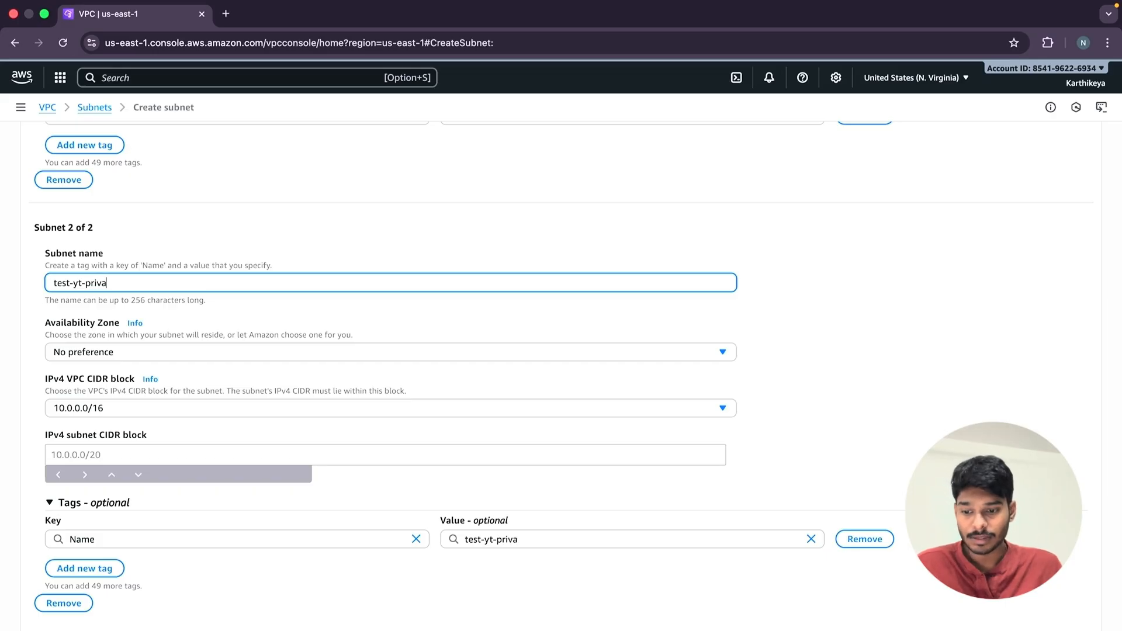
Set the test-yt-private subnet to us-east-1a, VPC CIDR 10.0.0.0/16 and subnet CIDR 10.0.2.0/24, and create both subnets.
left_click(121, 356)
left_click(152, 409)
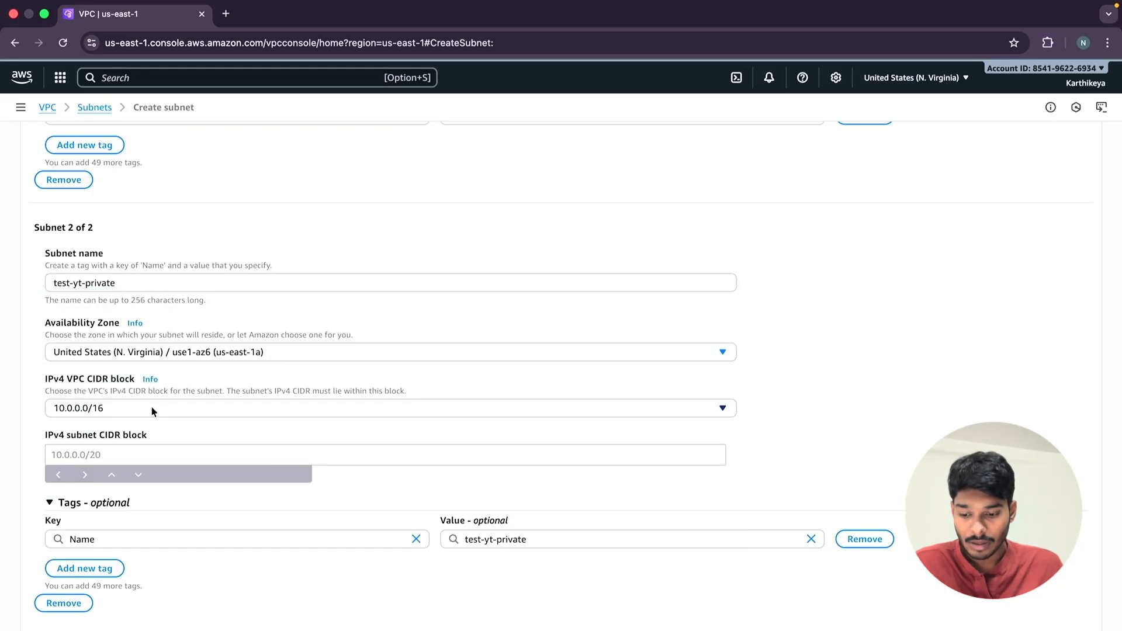
left_click(165, 414)
left_click(96, 463)
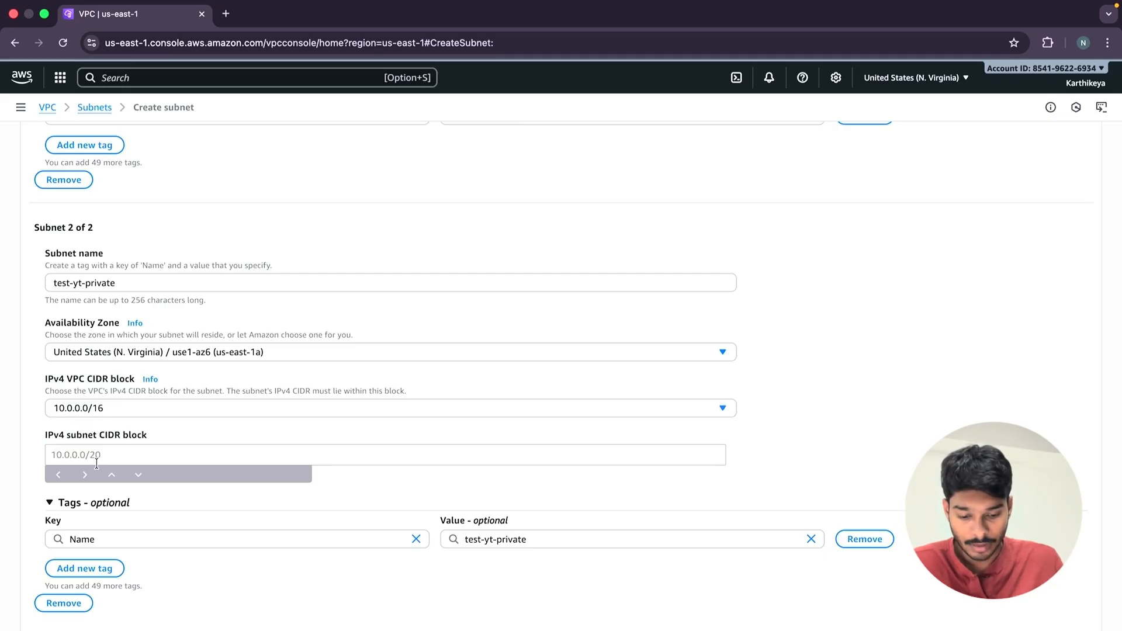
left_click(97, 461)
type("10.")
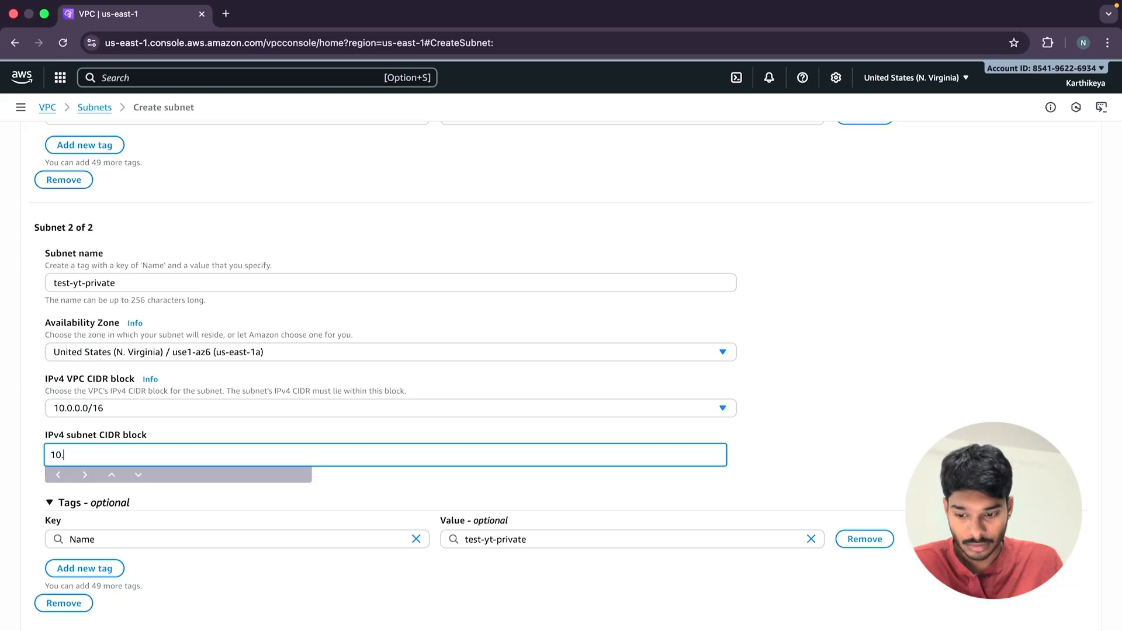
type("0.2.0")
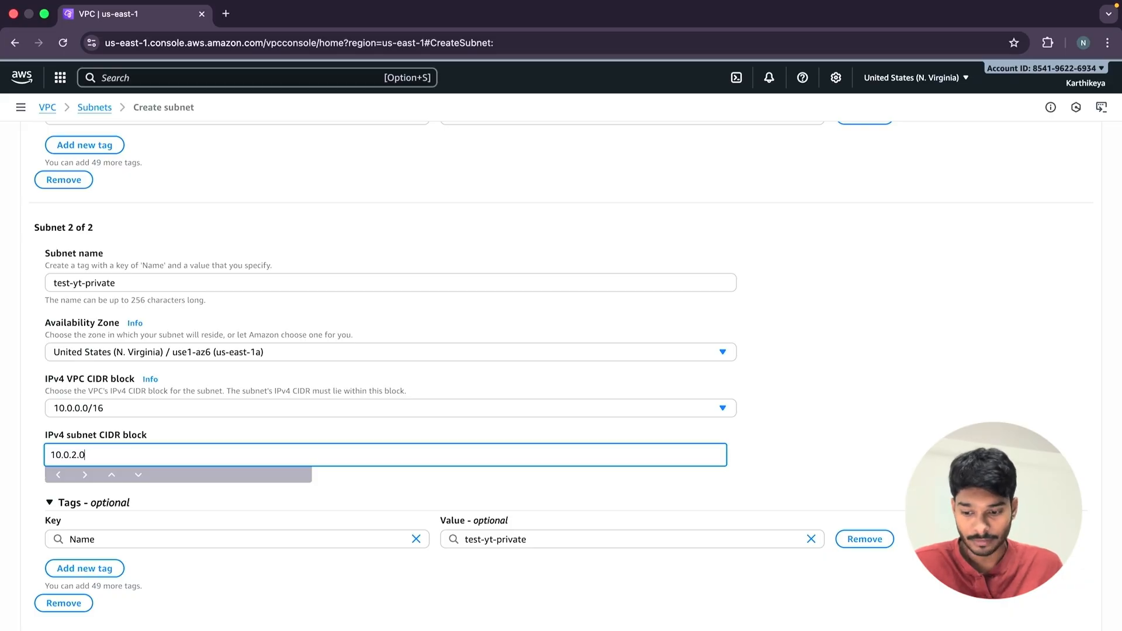
type("/")
type("24")
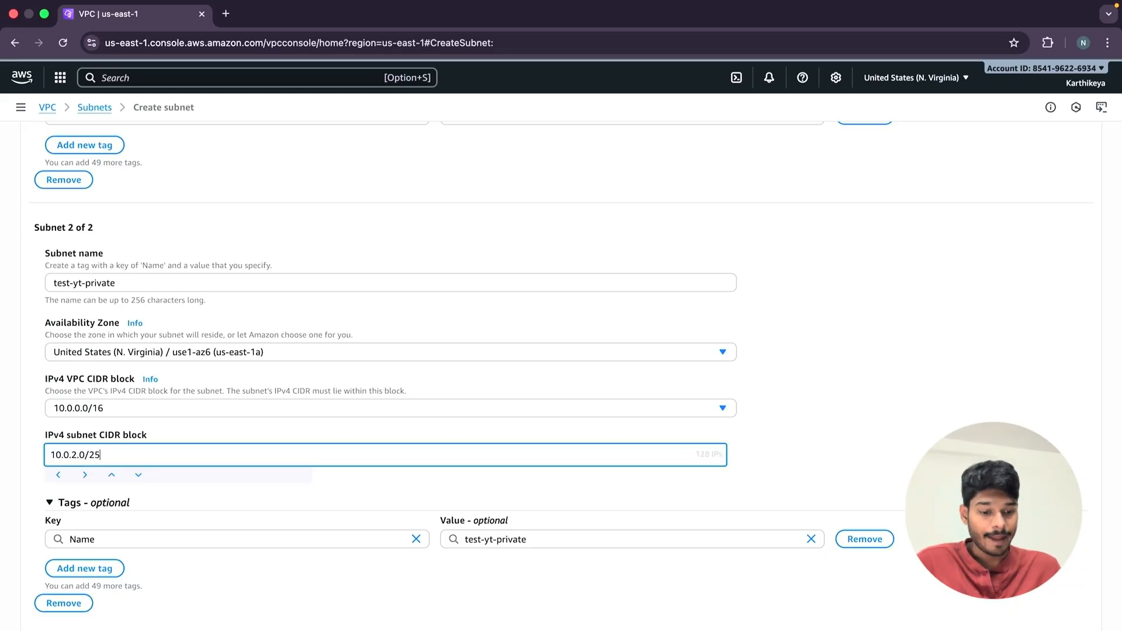
scroll(856, 581, "down", 1)
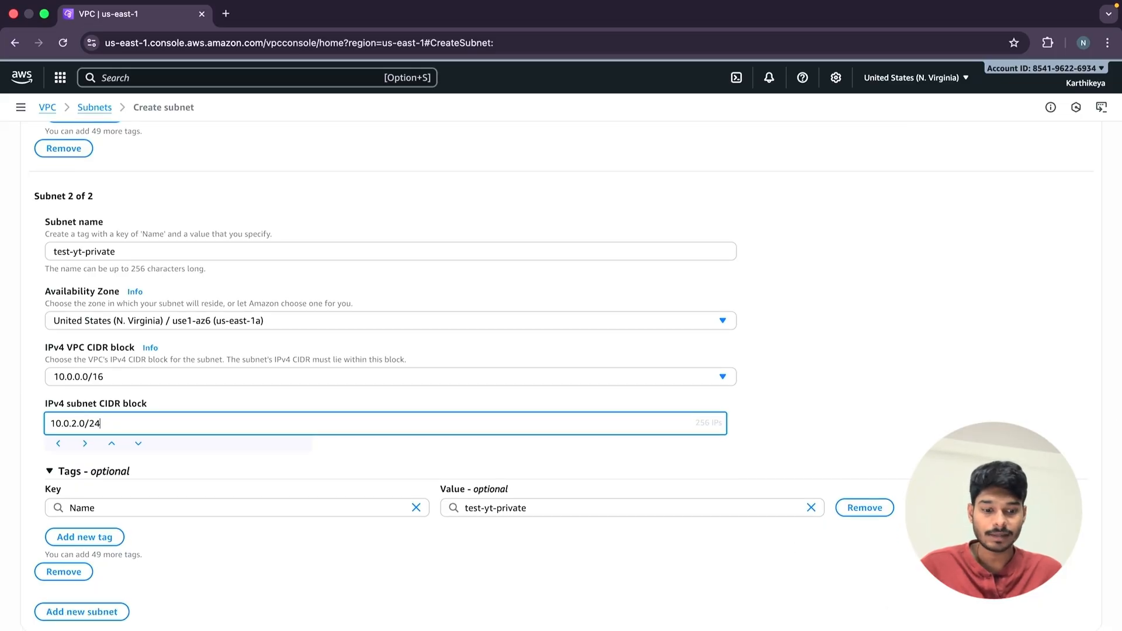
key("Return")
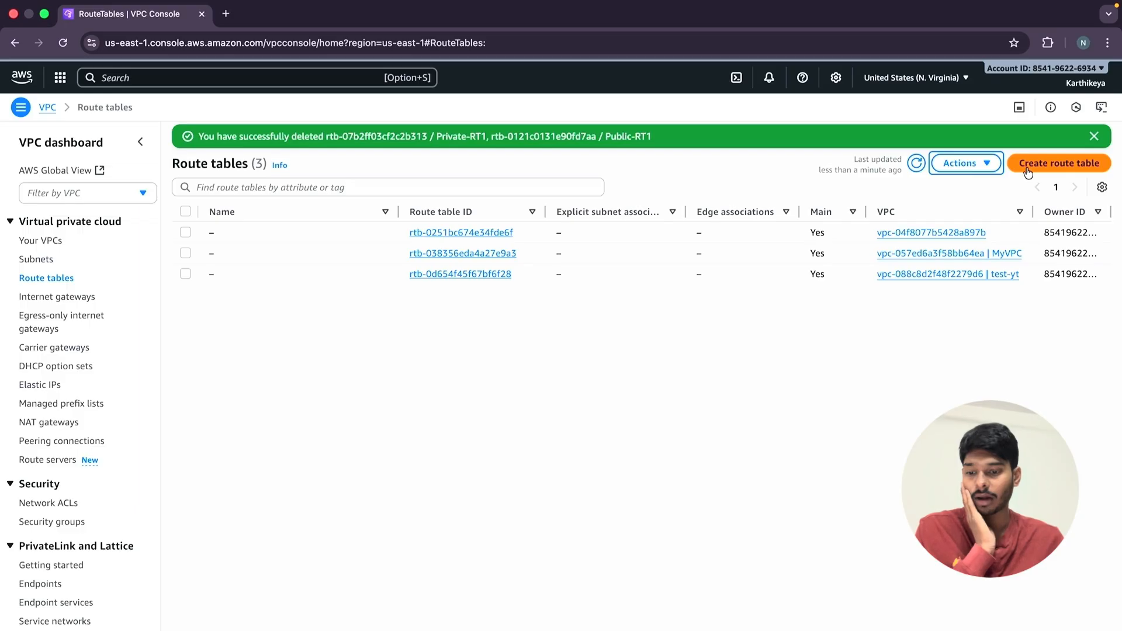
Create a route table named rt-test-public in the test-yt VPC.
left_click(1029, 170)
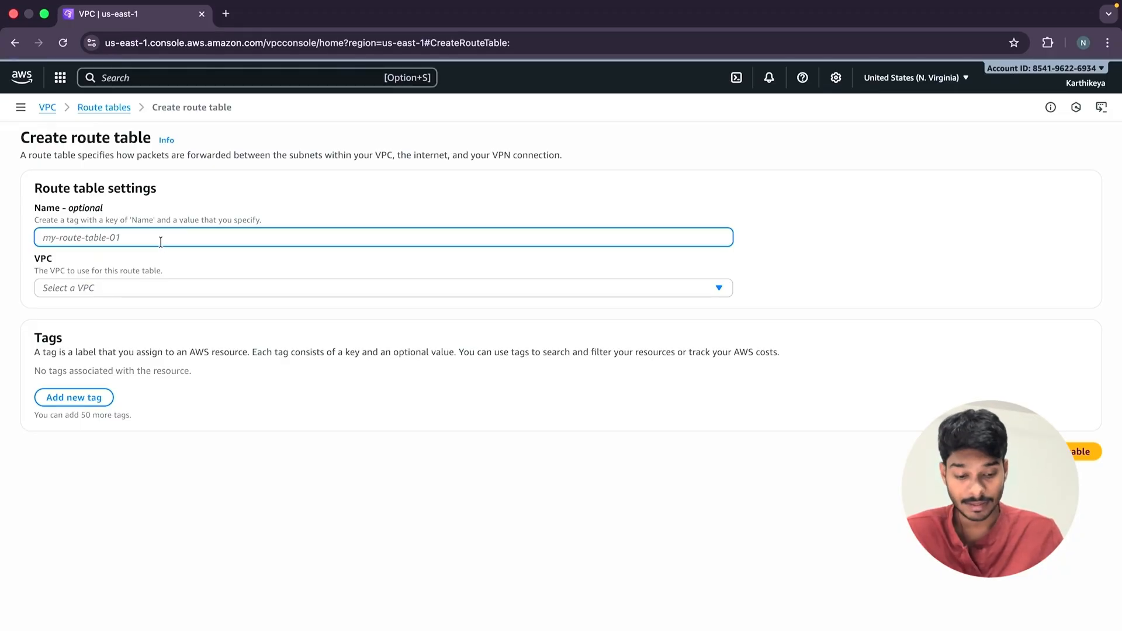
type("tes")
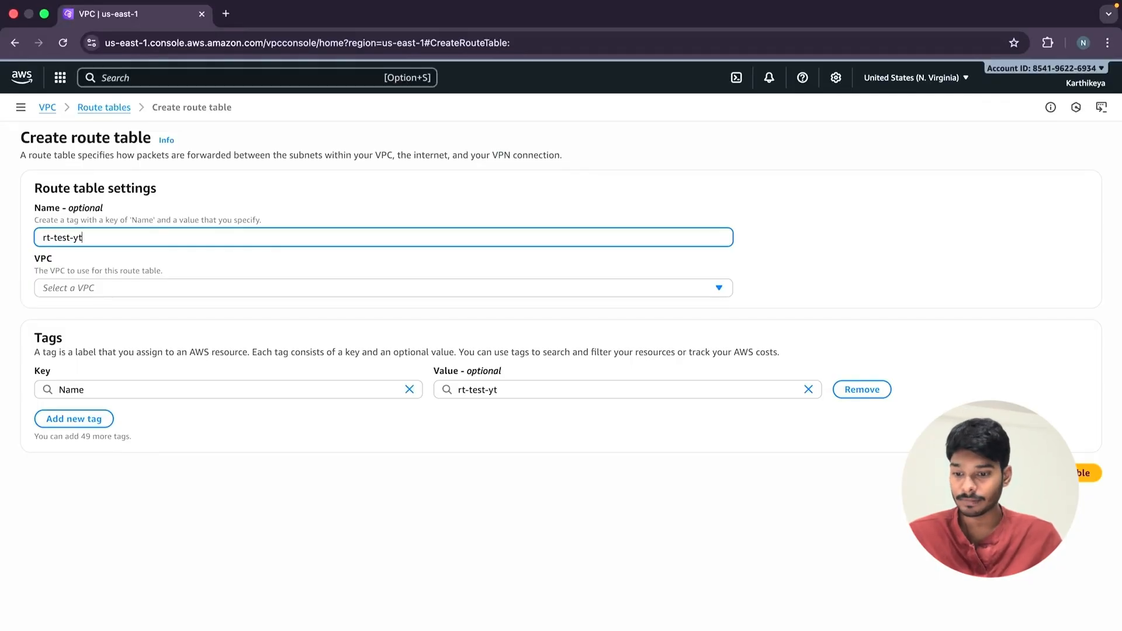
key("BackSpace")
key("BackSpace")
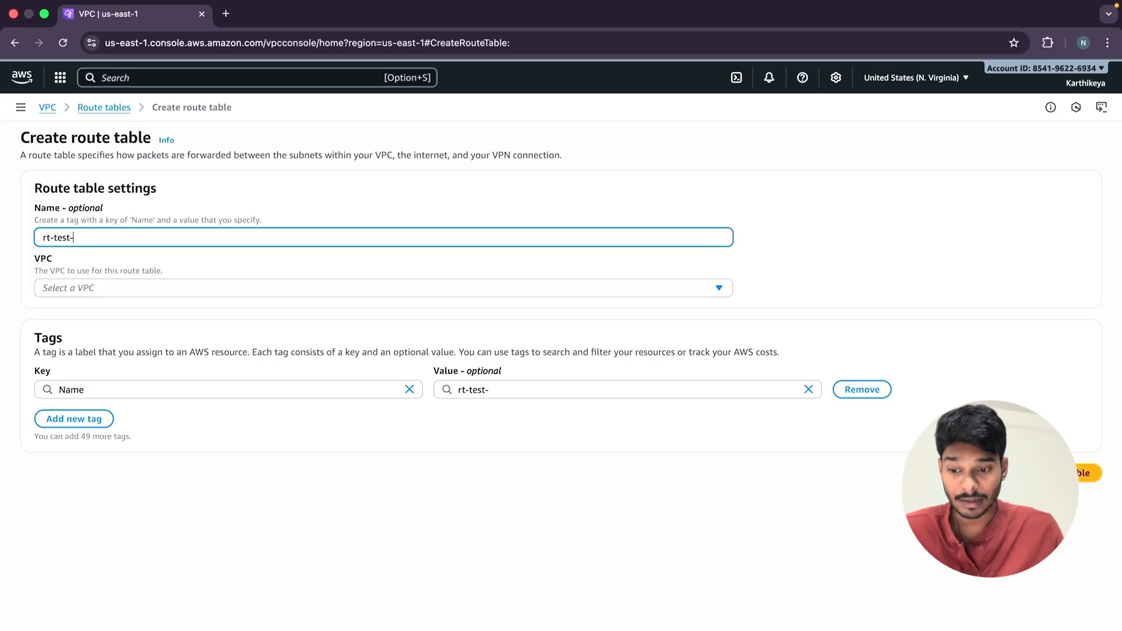
type("public")
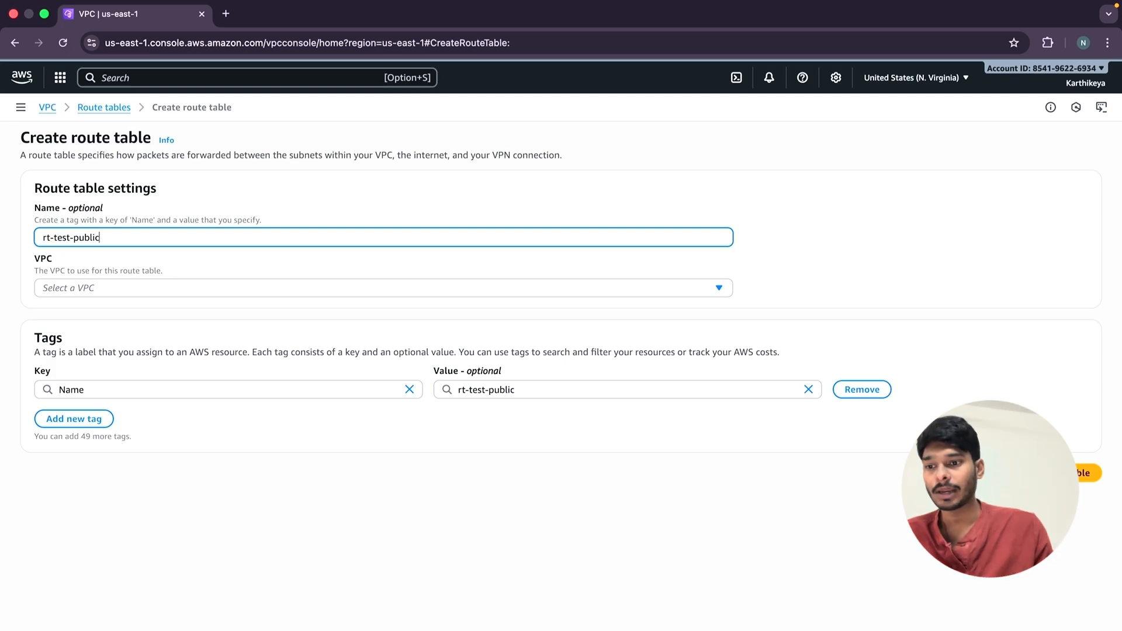
left_click(118, 286)
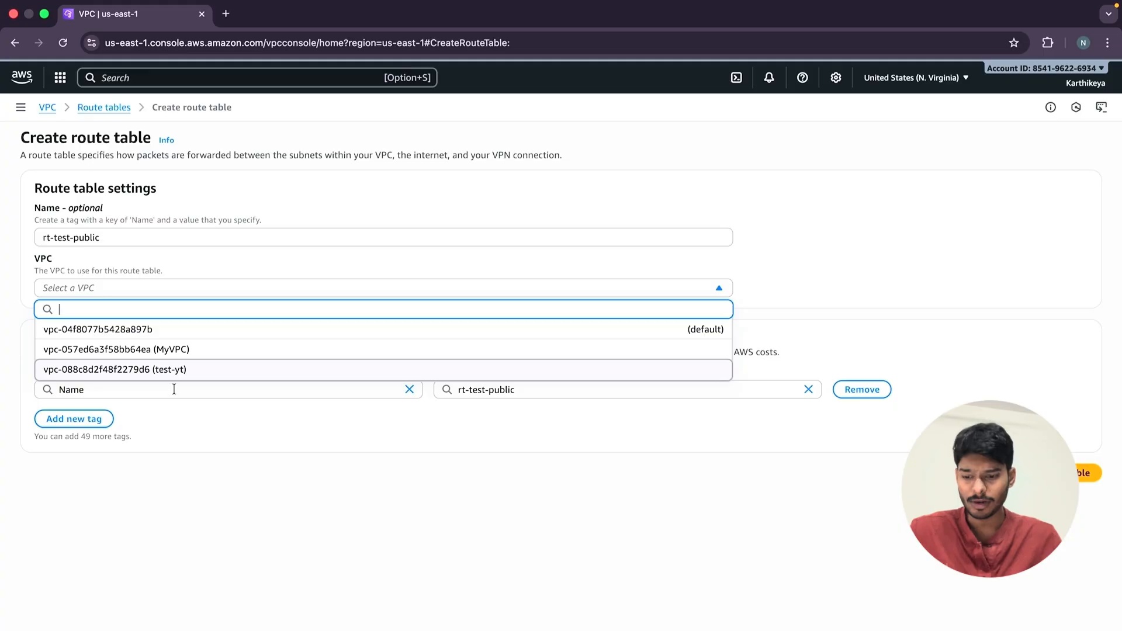
left_click(183, 370)
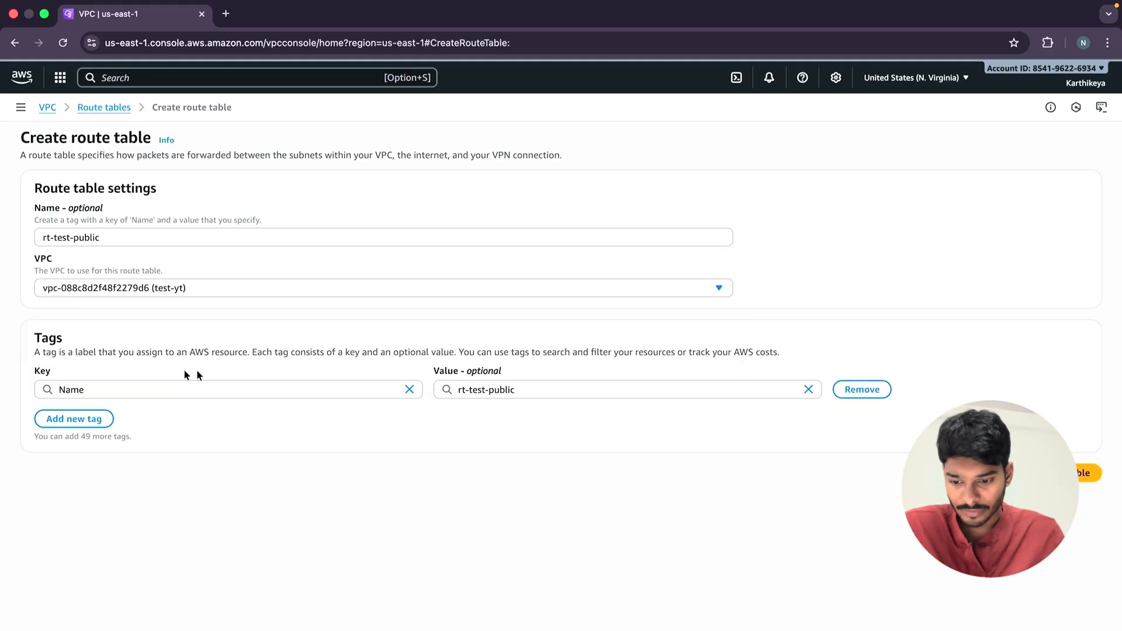
left_click(1087, 472)
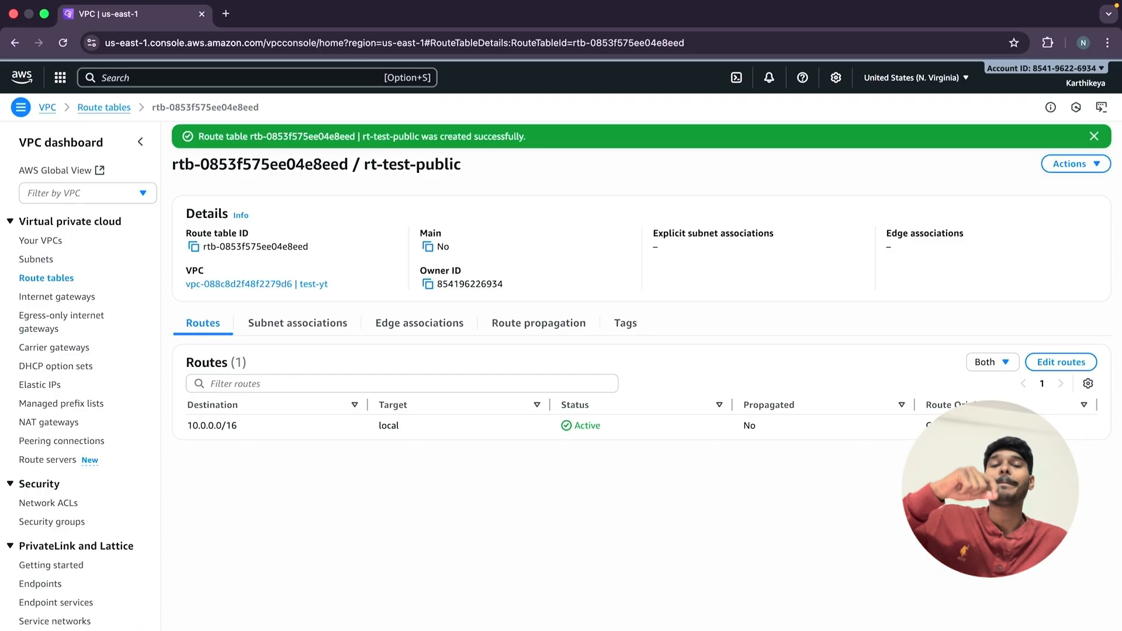
Add a route to rt-test-public with destination 0.0.0.0/0 targeting the test-yt internet gateway, and save the changes.
left_click(1062, 363)
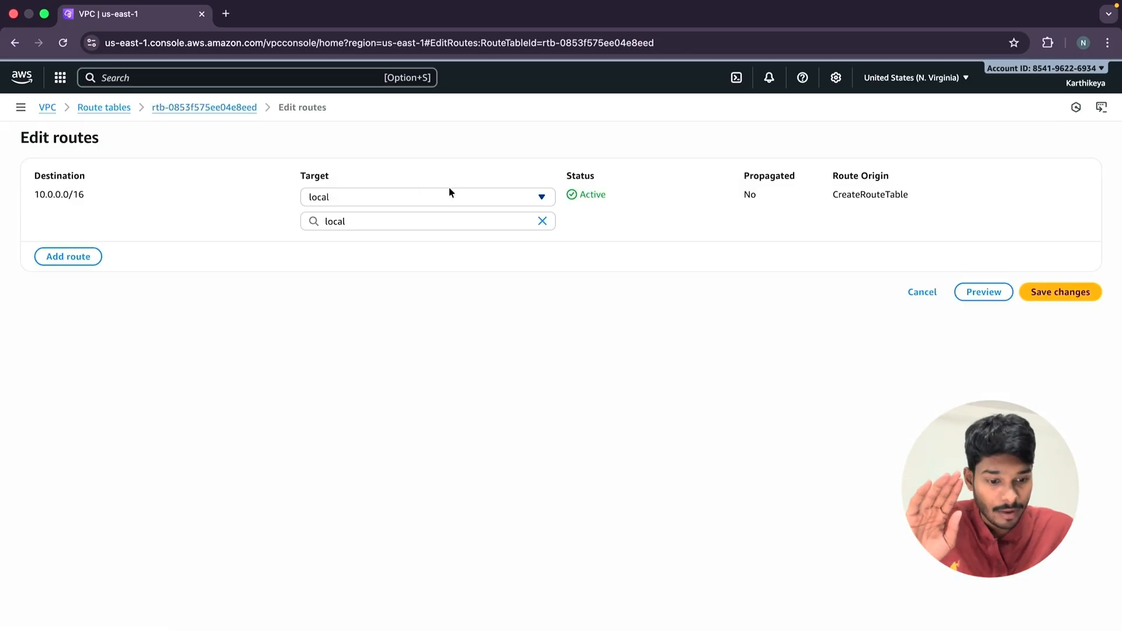
left_click(94, 259)
left_click(107, 246)
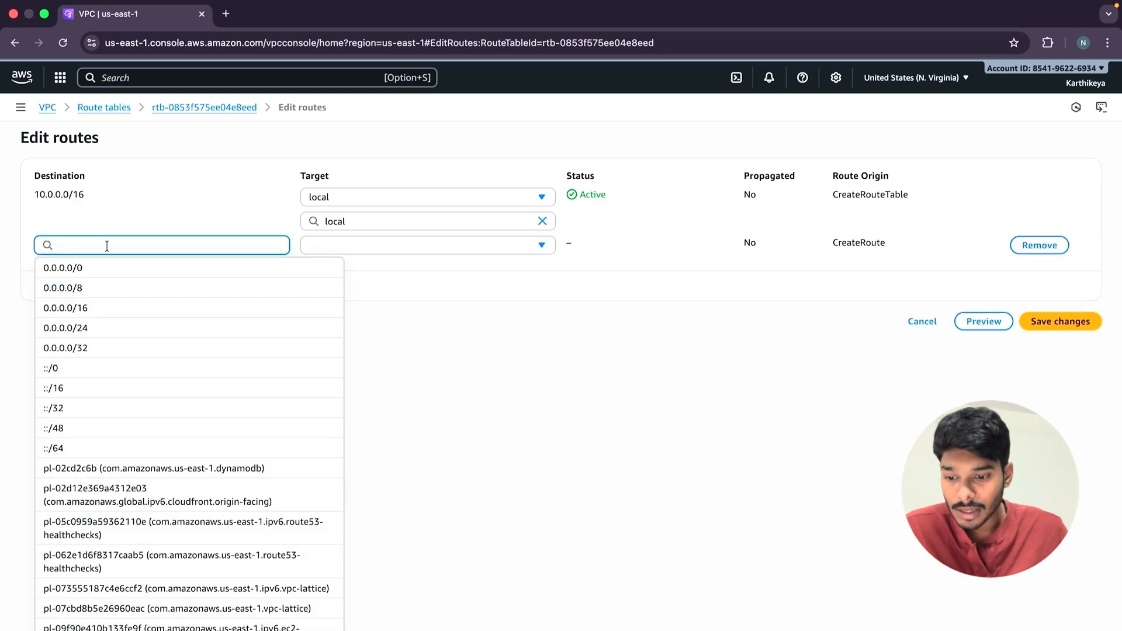
left_click(90, 267)
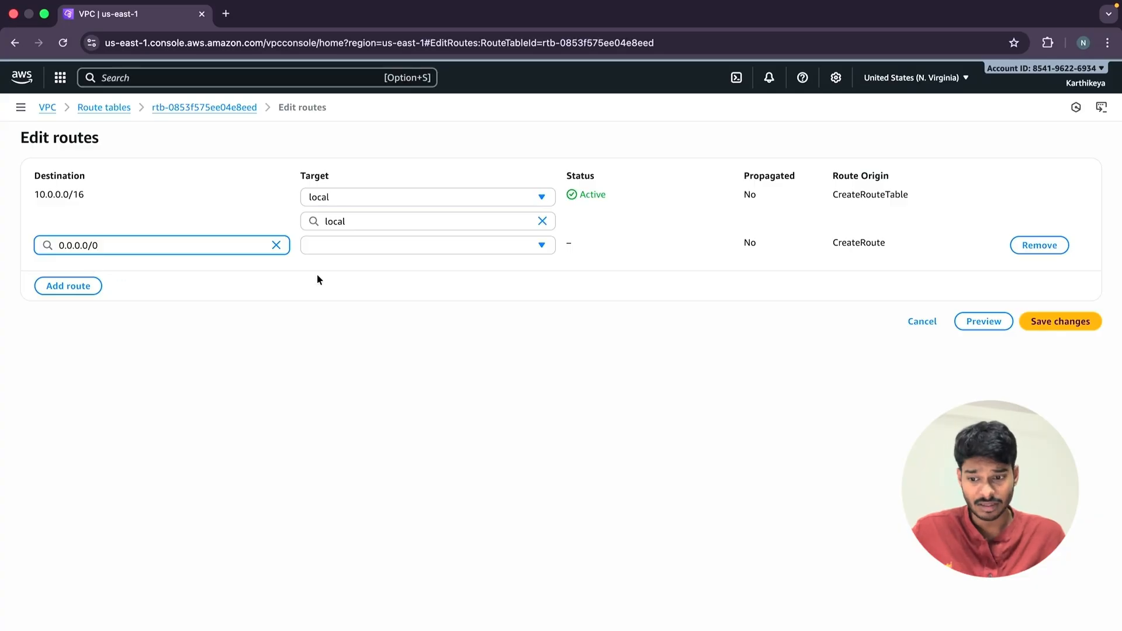
left_click(395, 248)
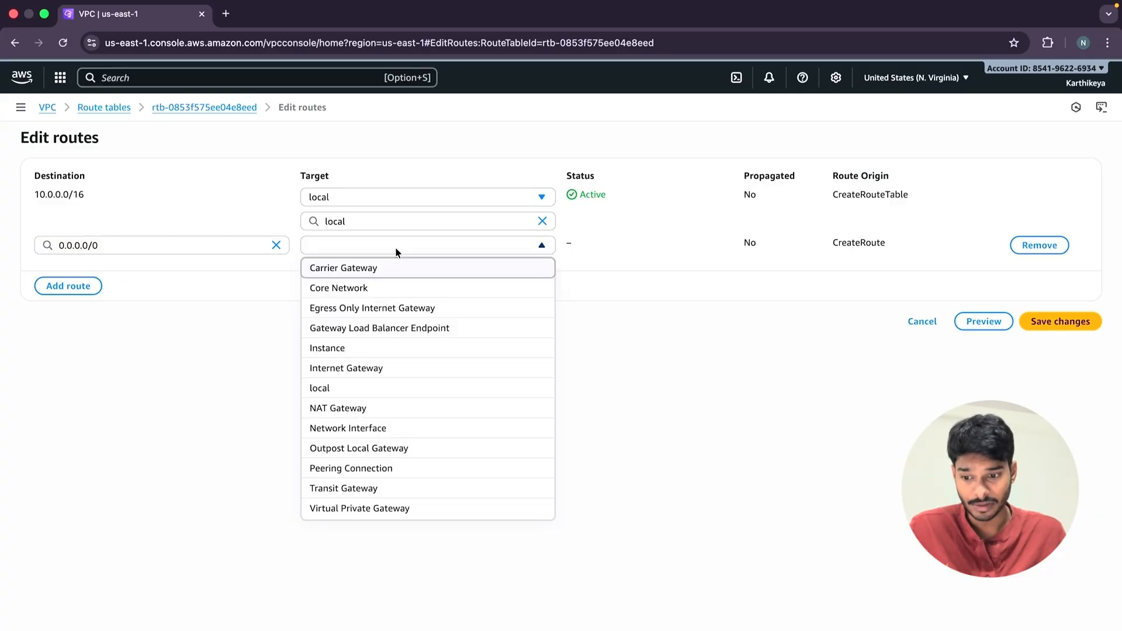
left_click(369, 370)
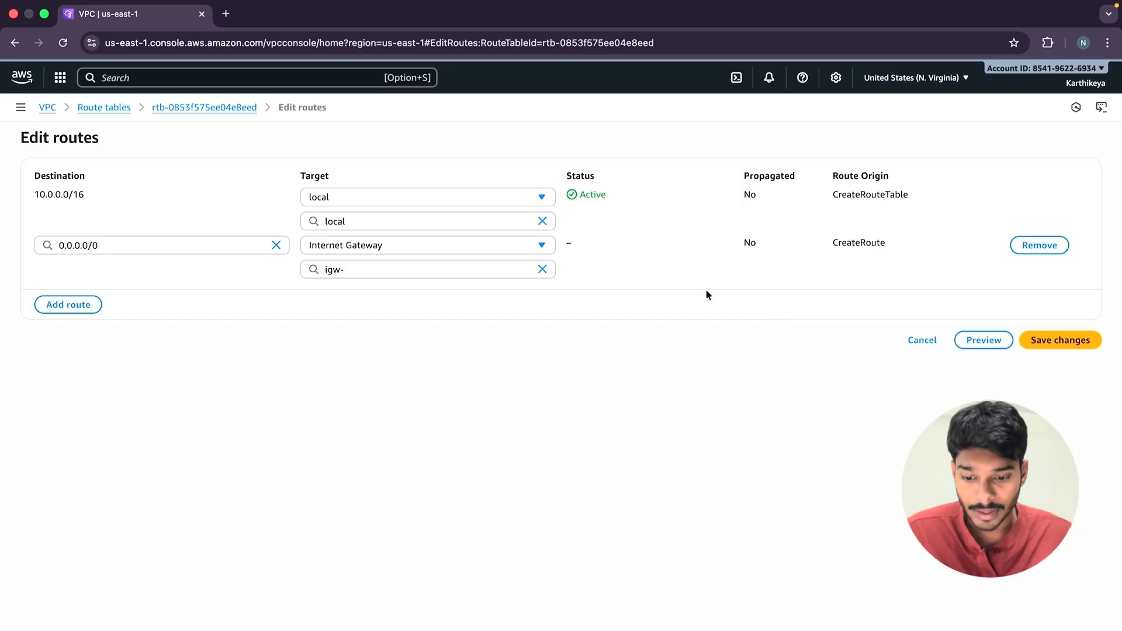
left_click(418, 268)
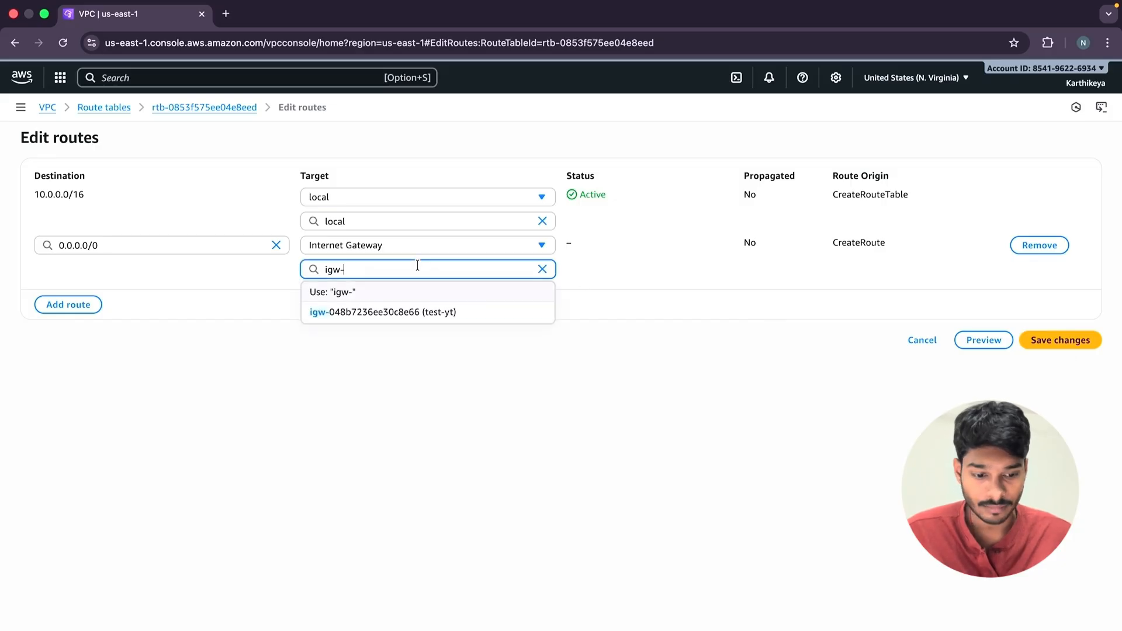
left_click(396, 312)
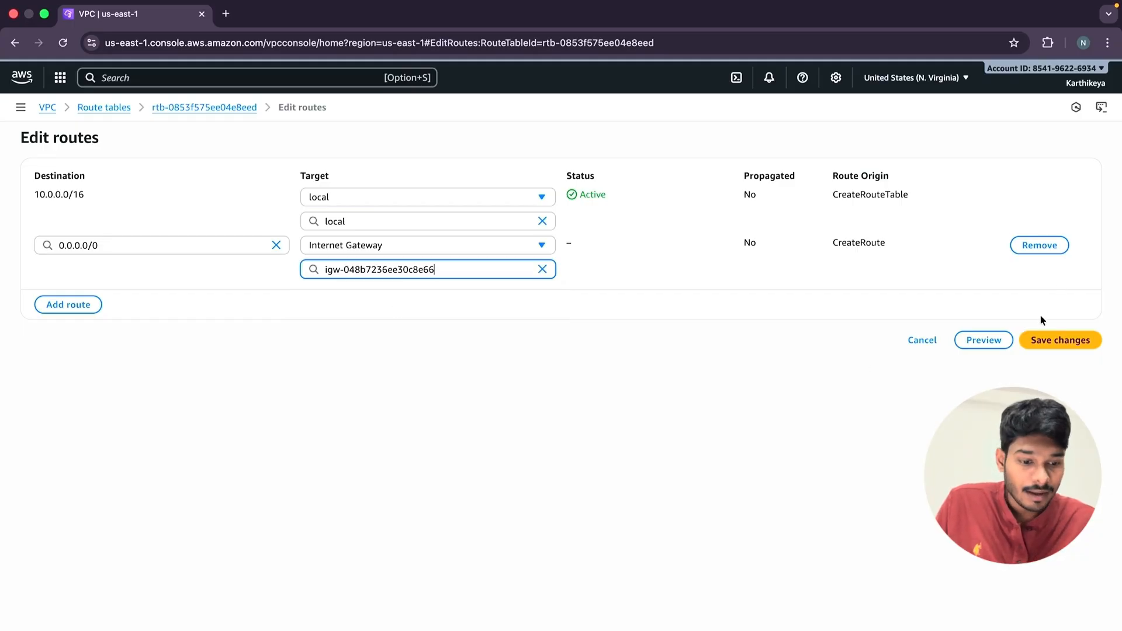
left_click(1039, 340)
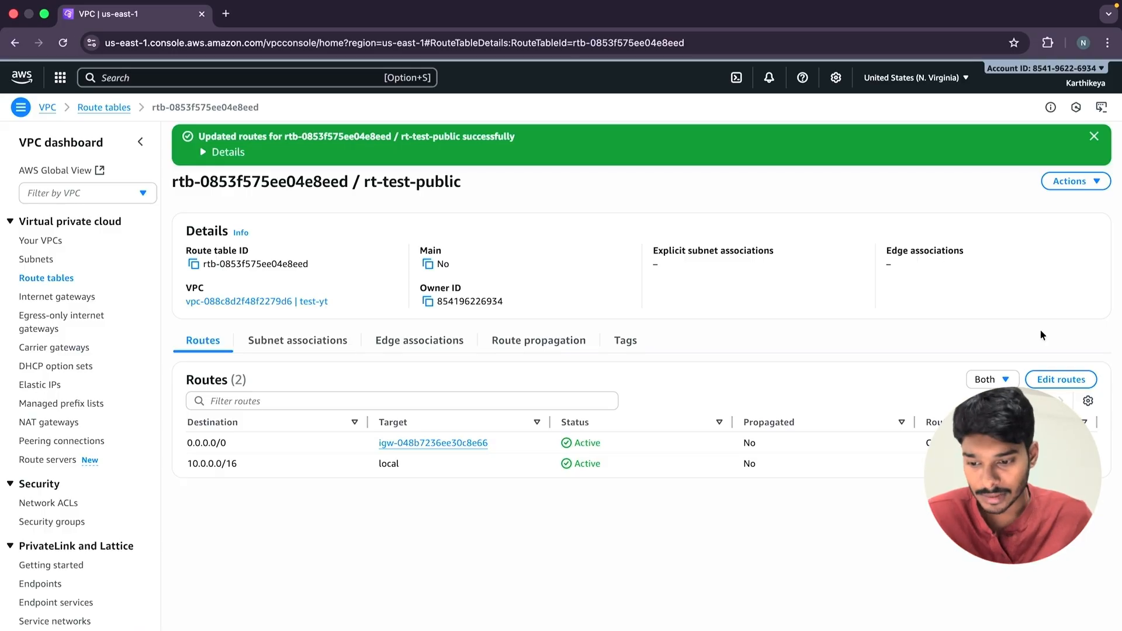
Associate the Public-Subnet subnet with the main route table of MyVPC and save the association.
left_click(56, 282)
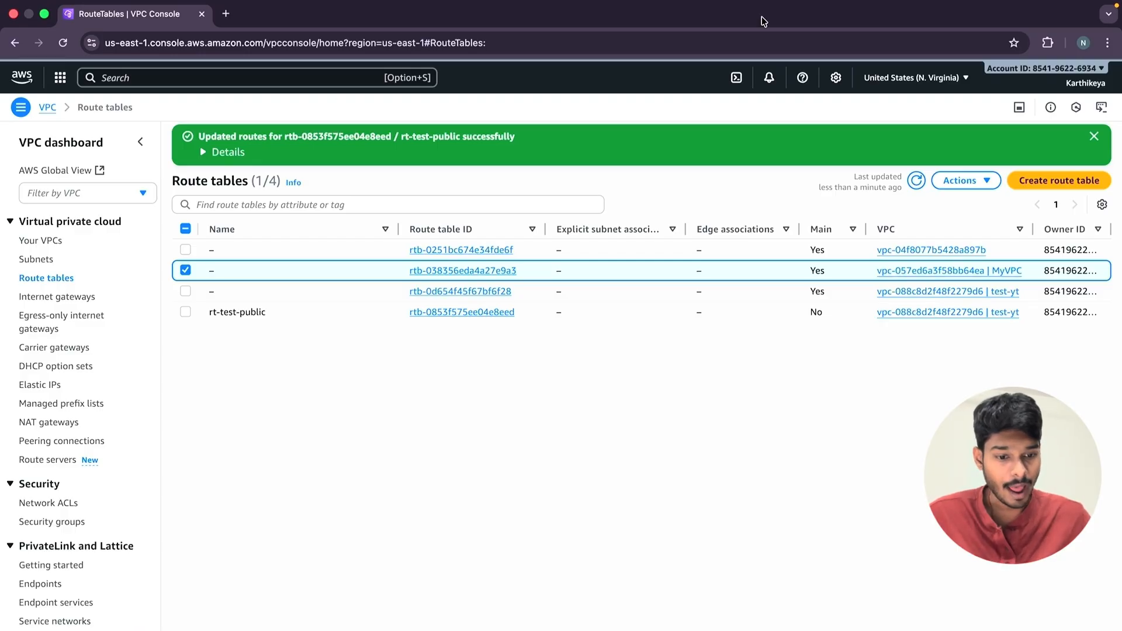
left_click(961, 180)
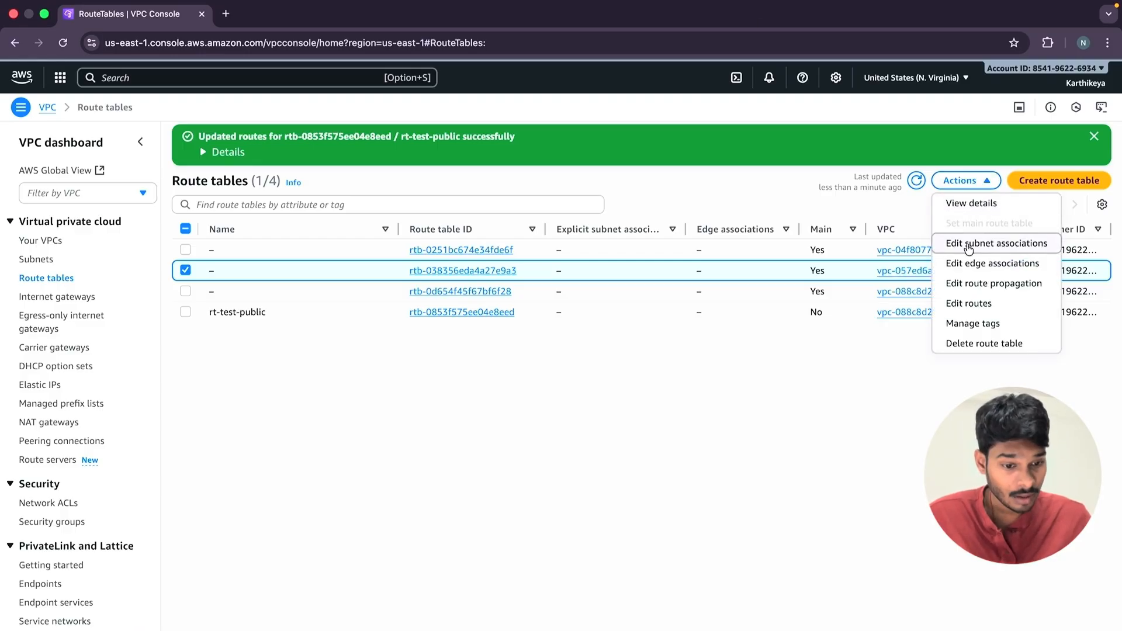
left_click(968, 244)
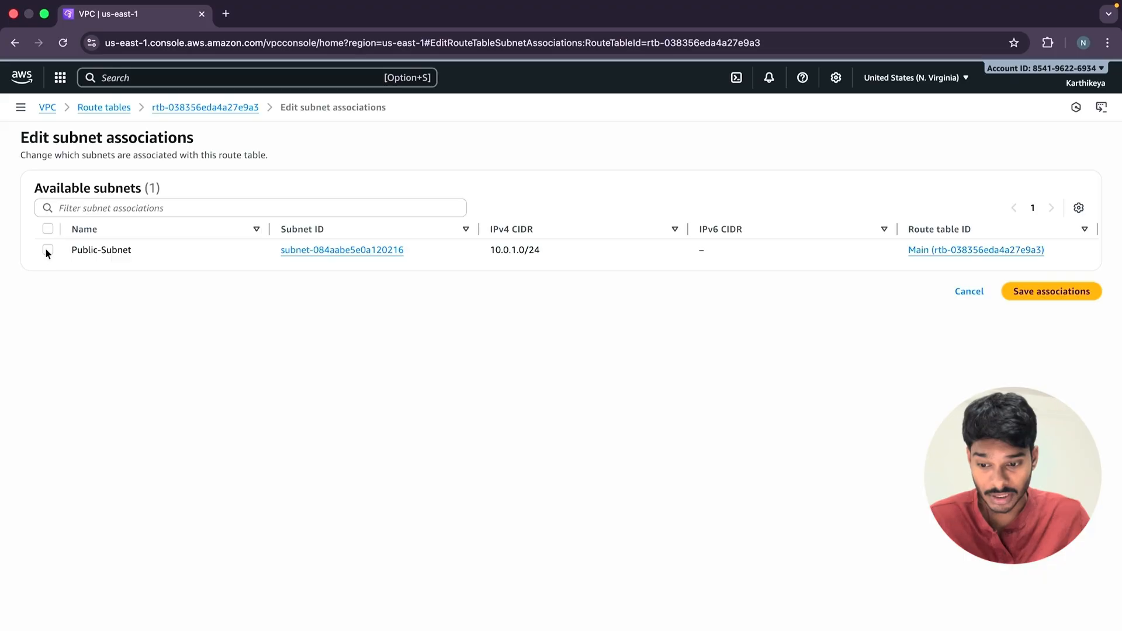
left_click(48, 250)
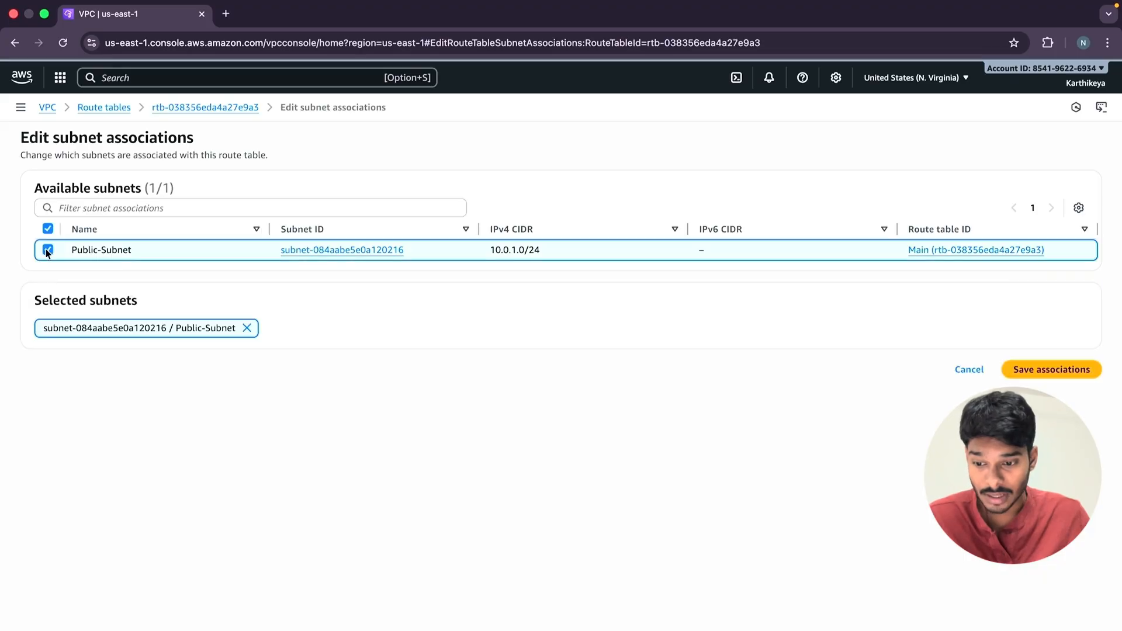
left_click(1056, 371)
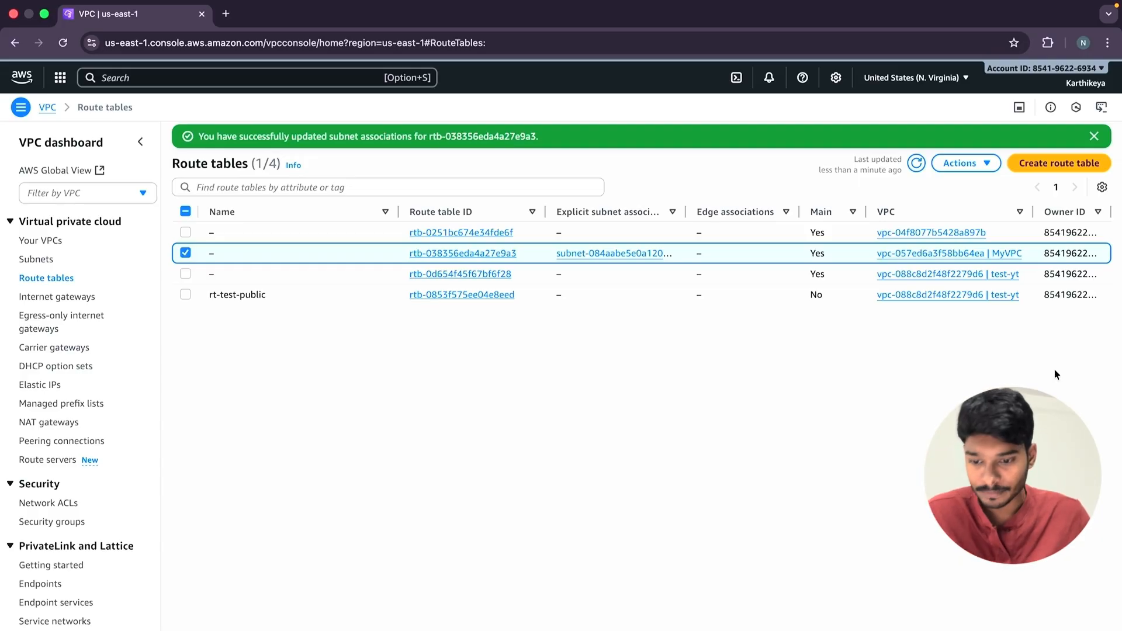
Create a route table named rt-test-private in the test-yt VPC.
left_click(1041, 165)
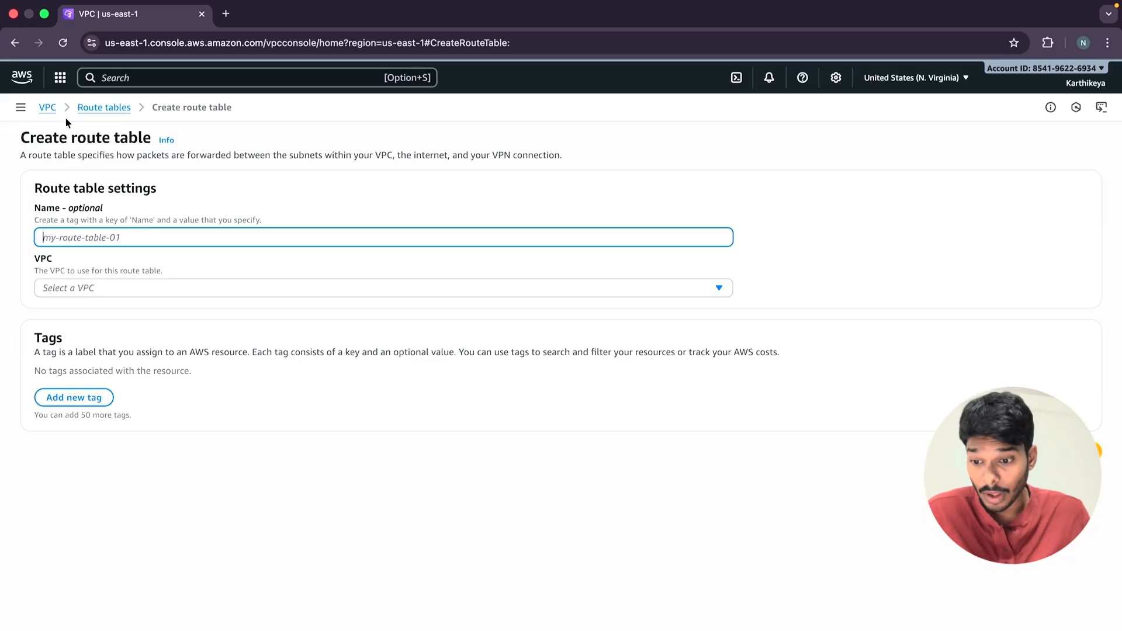
left_click(16, 43)
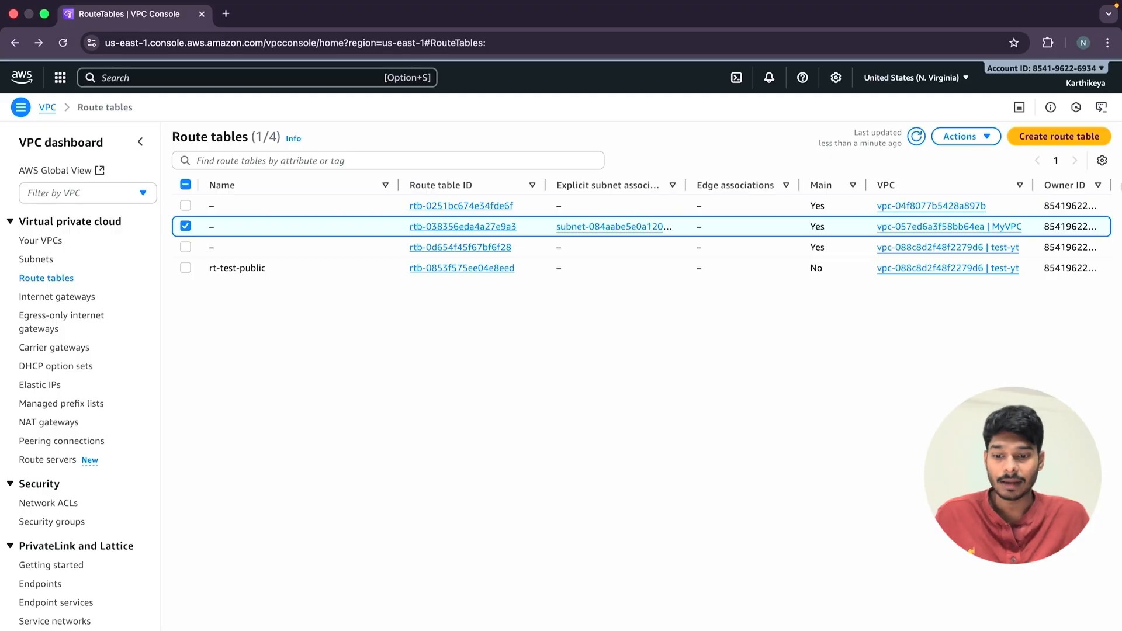
left_click(1056, 140)
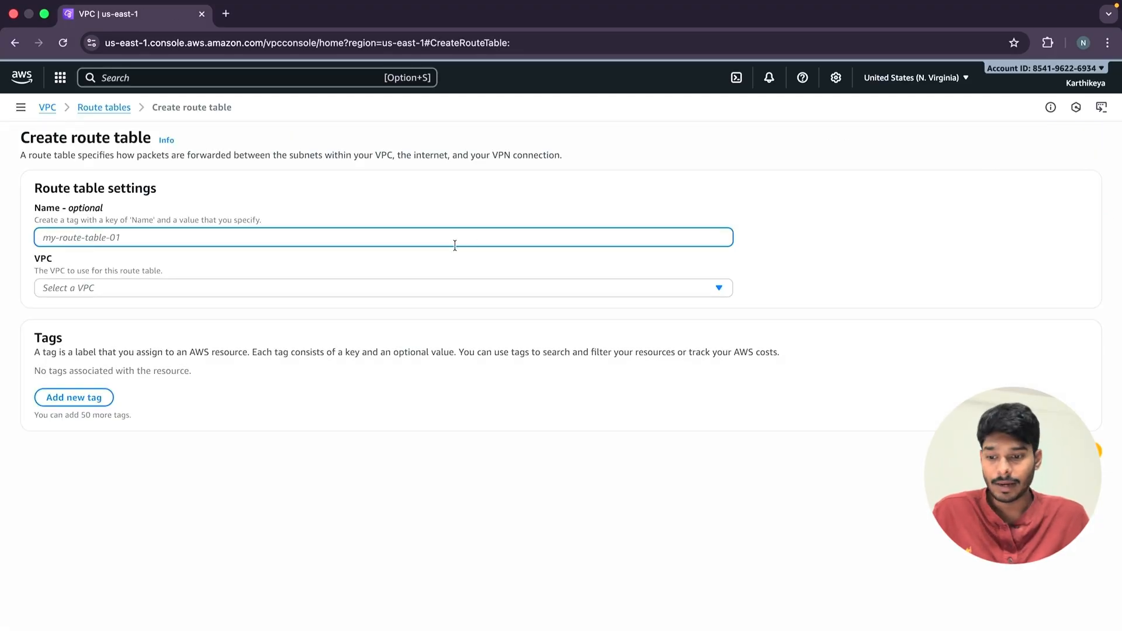
type("rt-test-private3")
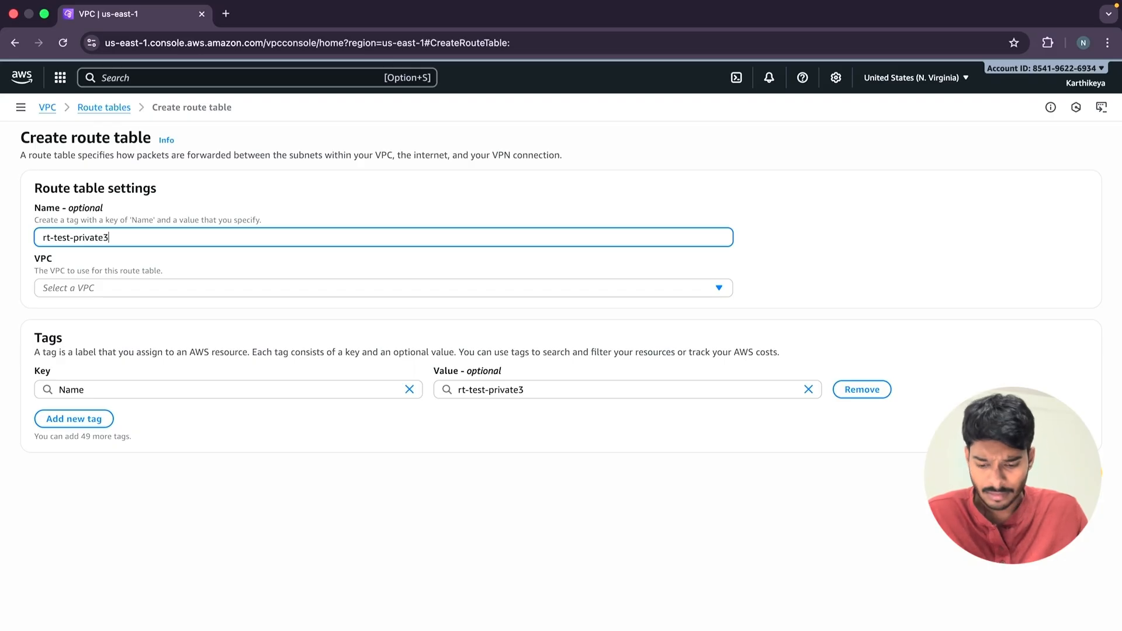
key("BackSpace")
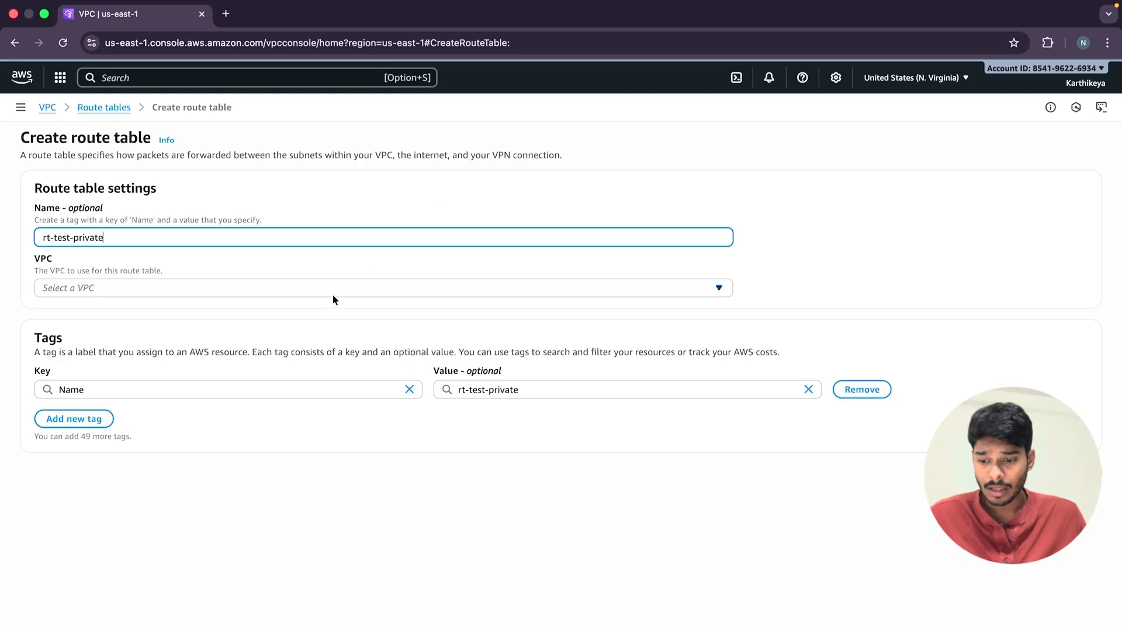
left_click(333, 295)
left_click(247, 368)
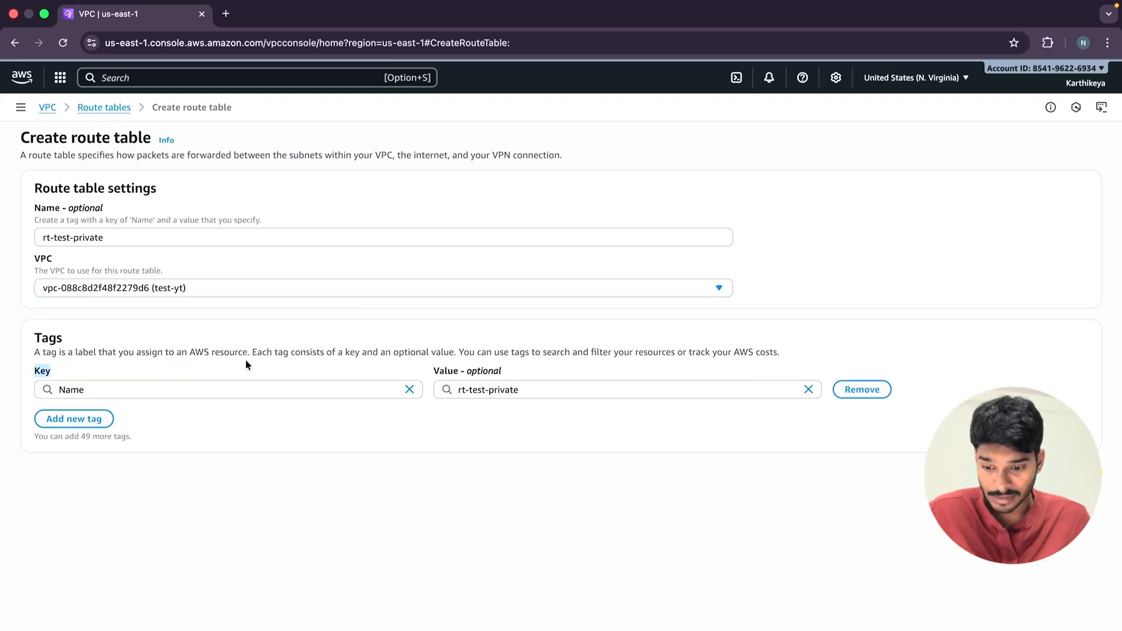
left_click(1051, 473)
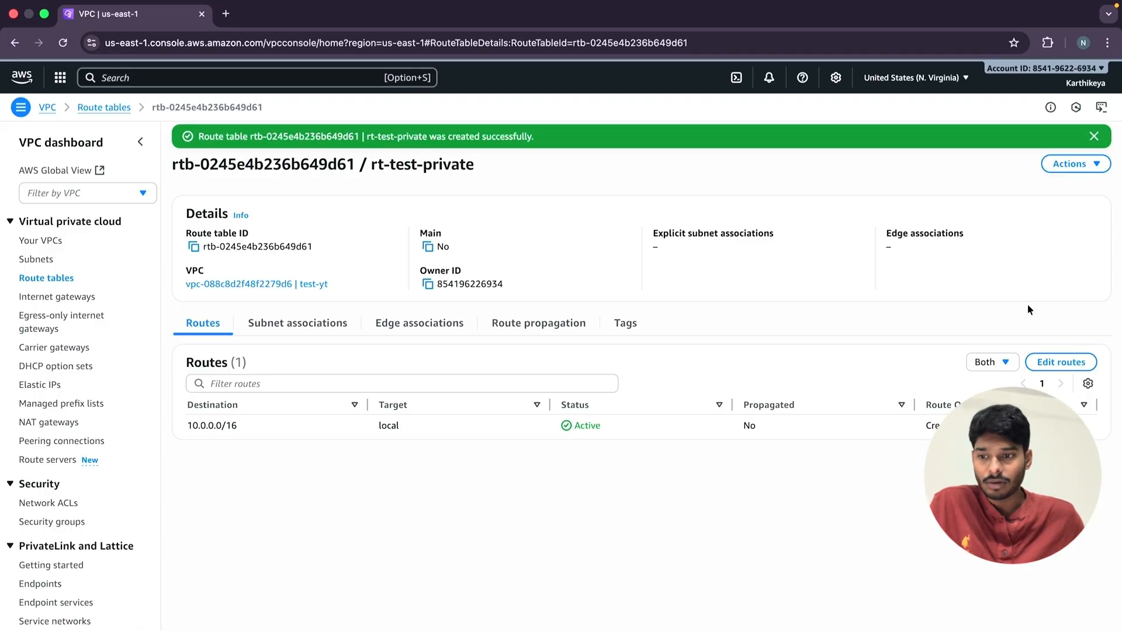
left_click(1046, 361)
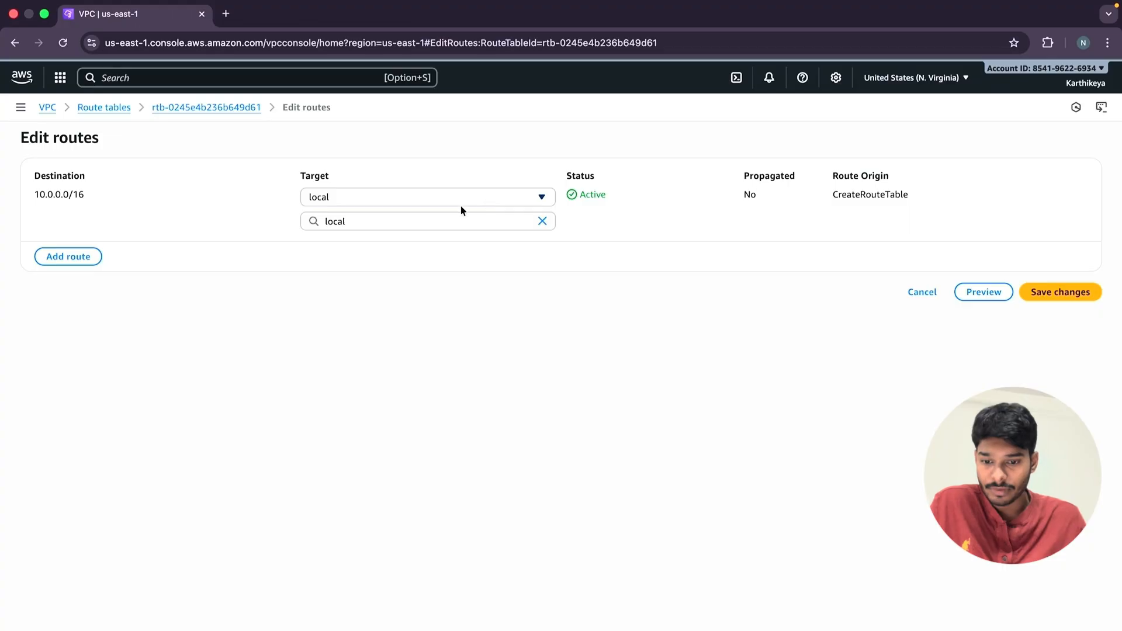
left_click(427, 221)
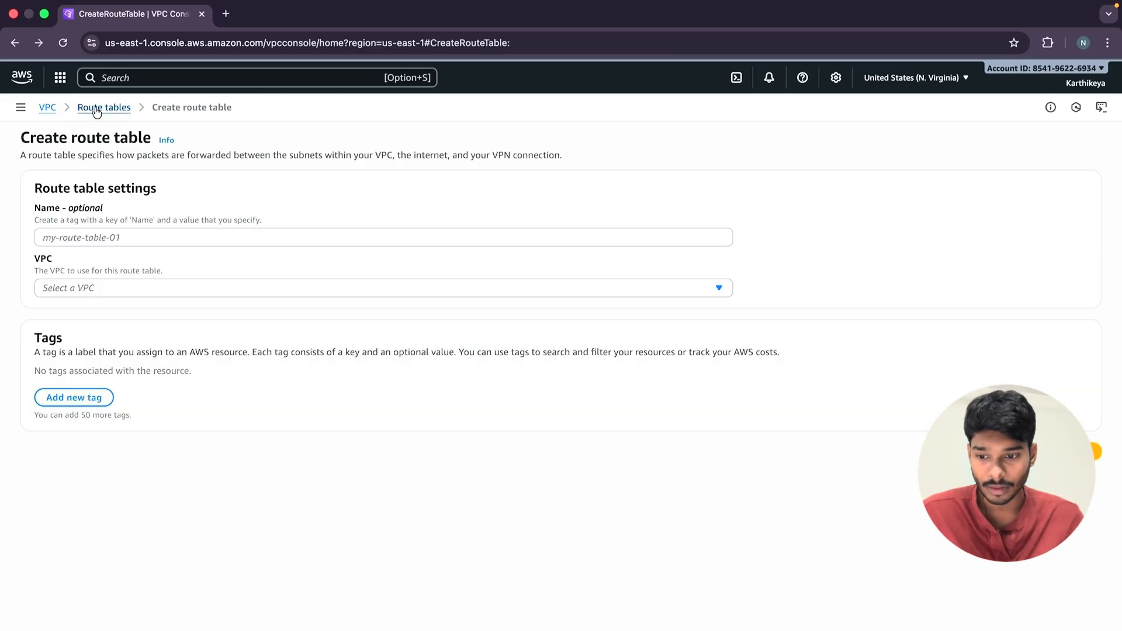
left_click(94, 107)
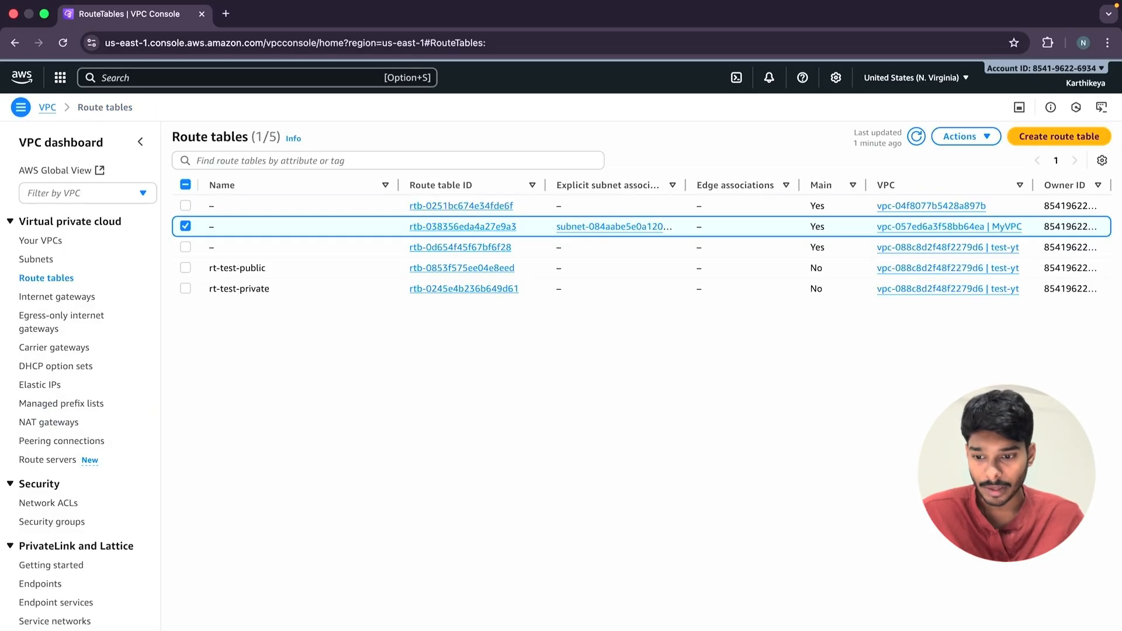
Associate the test-yt-private subnet with the rt-test-private route table and save the association.
left_click(389, 294)
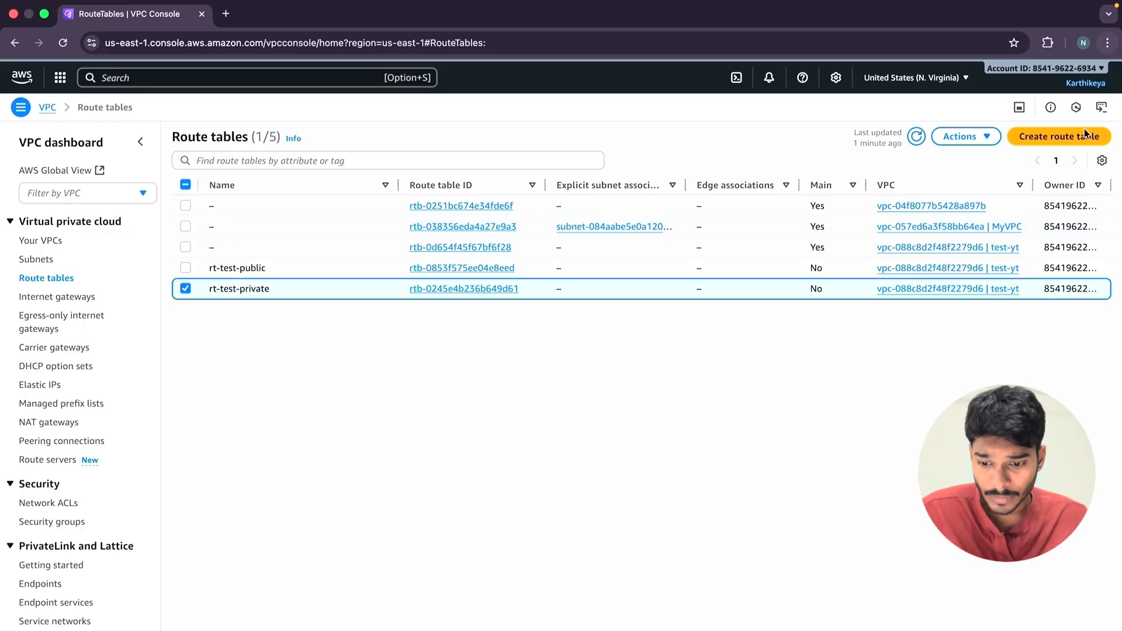
left_click(963, 136)
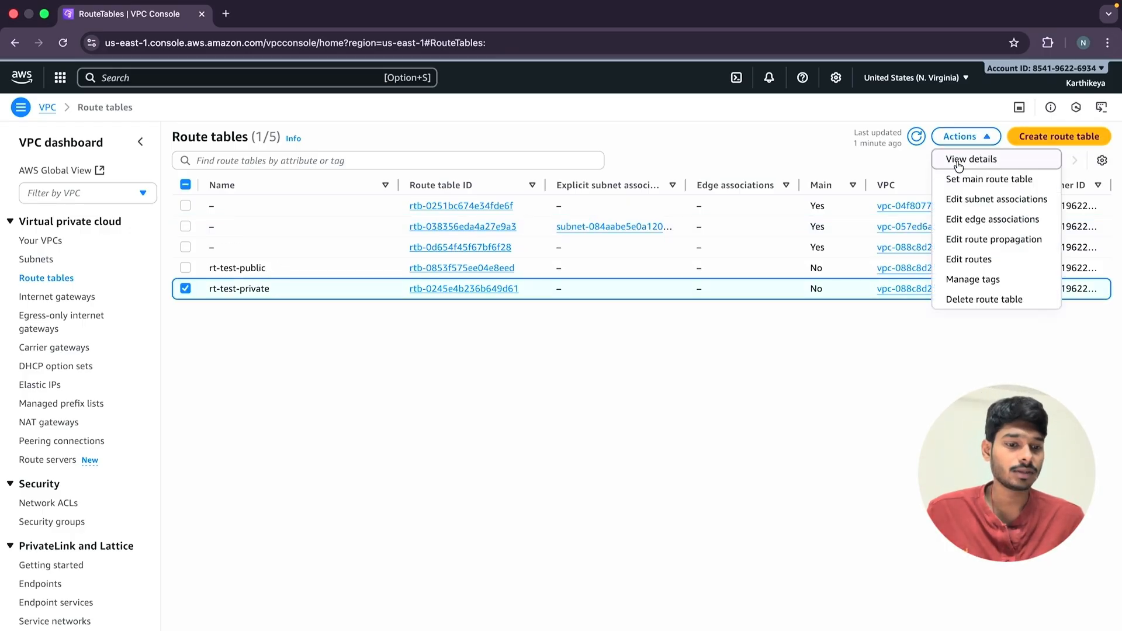
left_click(981, 204)
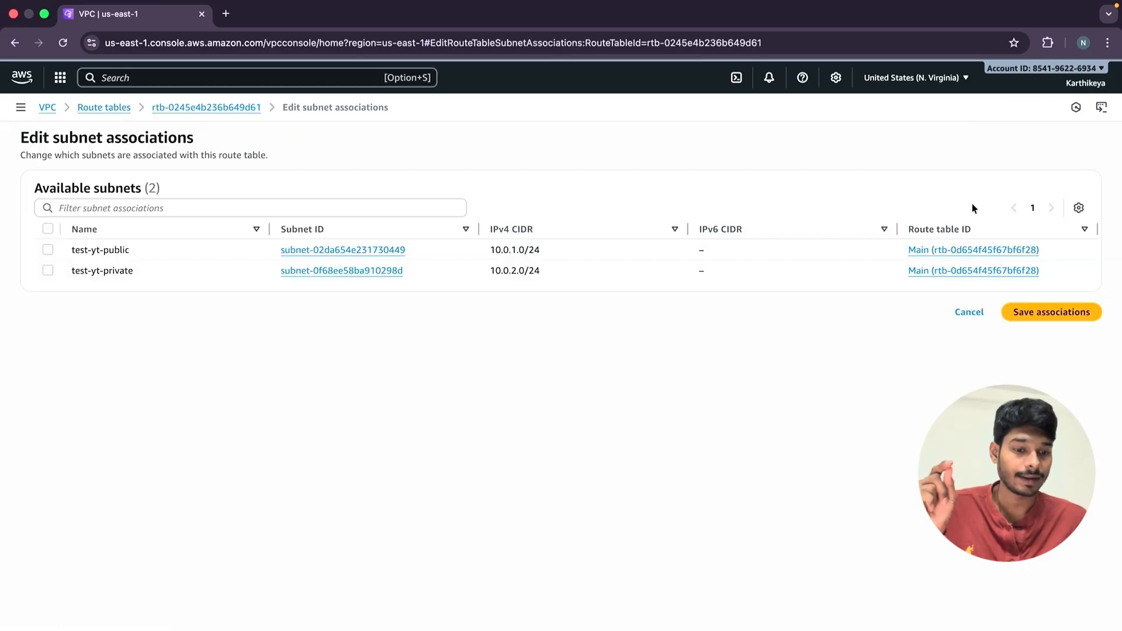
left_click(48, 271)
left_click(48, 270)
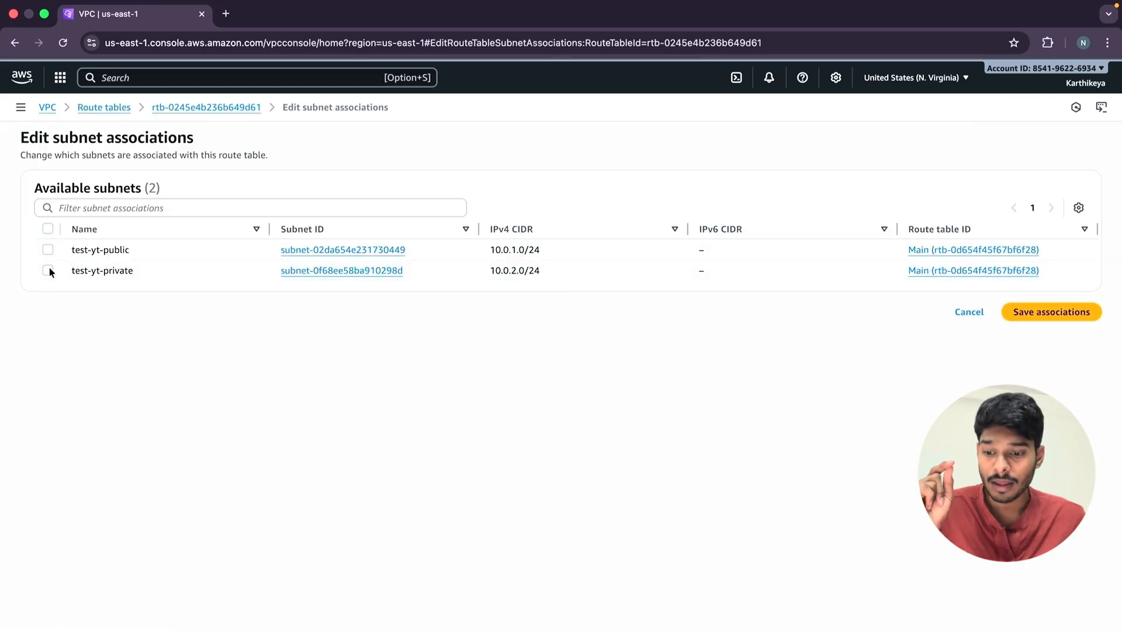
left_click(48, 270)
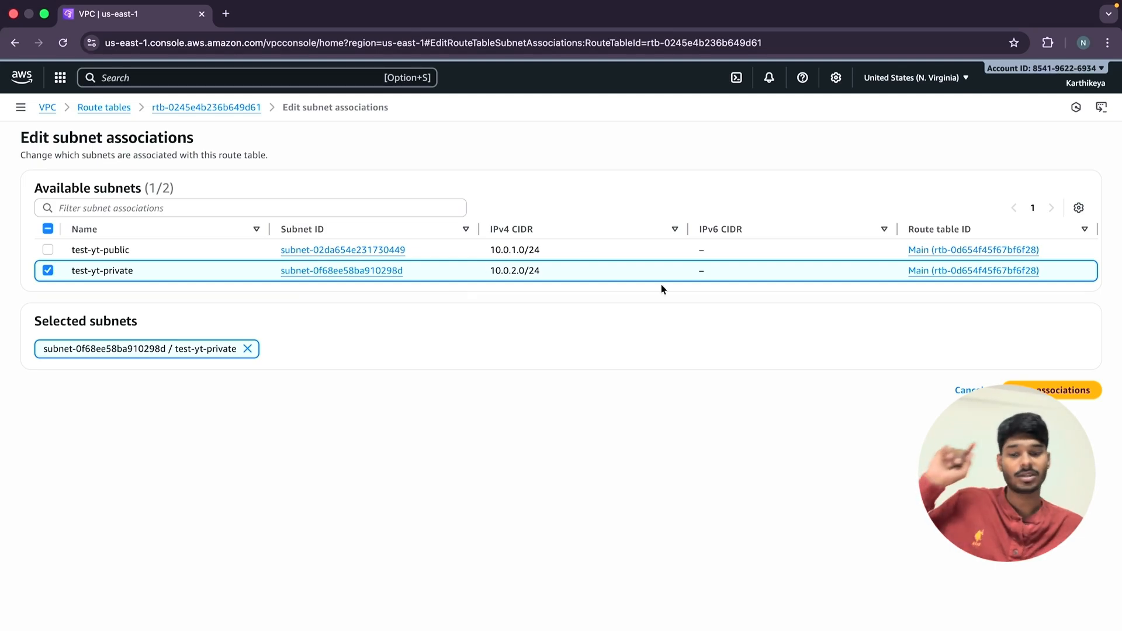
left_click(1036, 389)
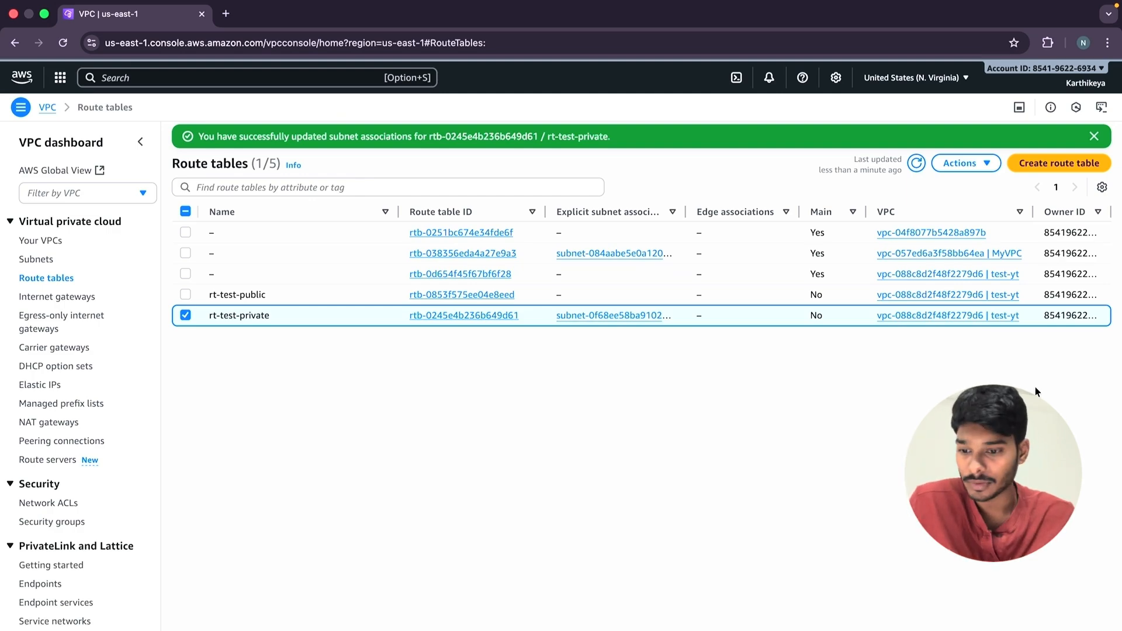
Start launching an EC2 instance from the VPC dashboard and name it MY TEST YT.
left_click(45, 110)
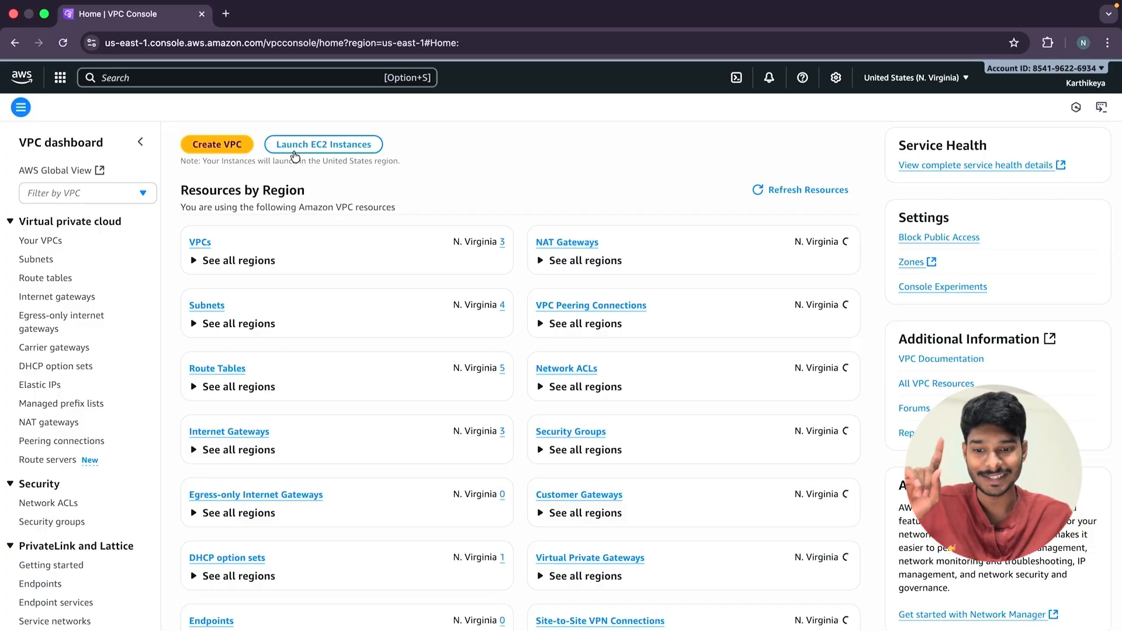
left_click(313, 146)
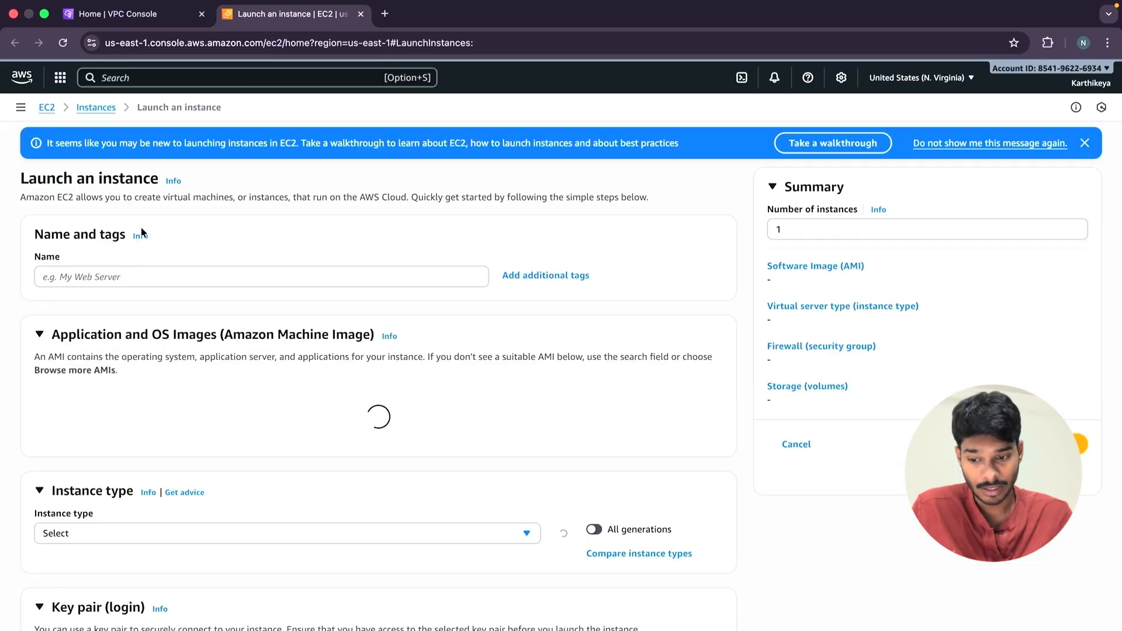
left_click(129, 277)
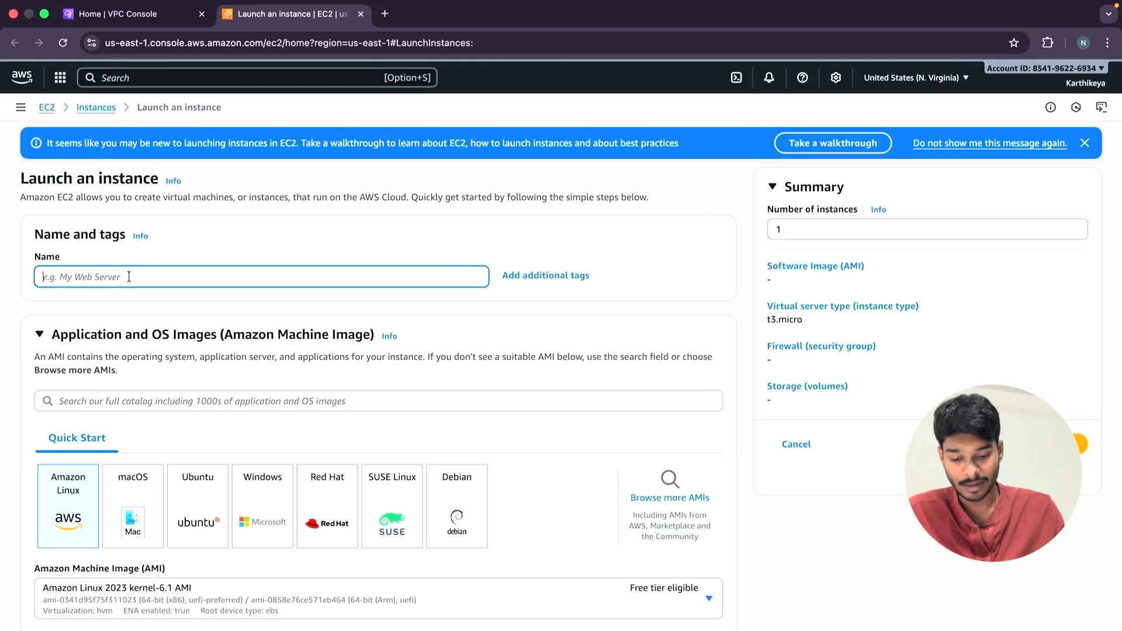
type("MY ")
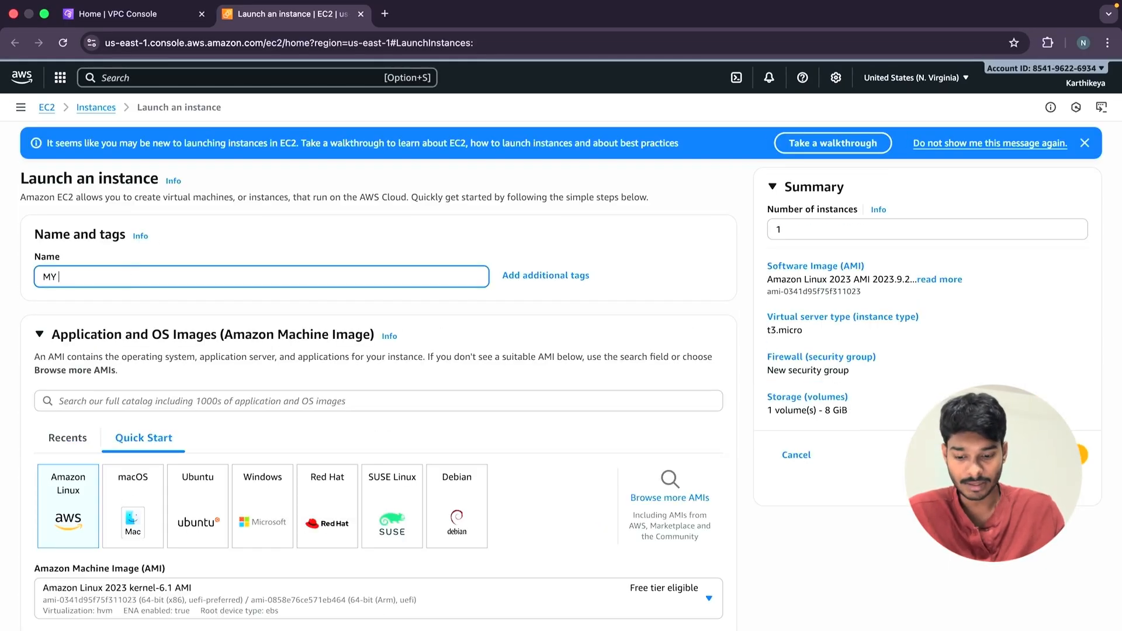
type("TEST Y")
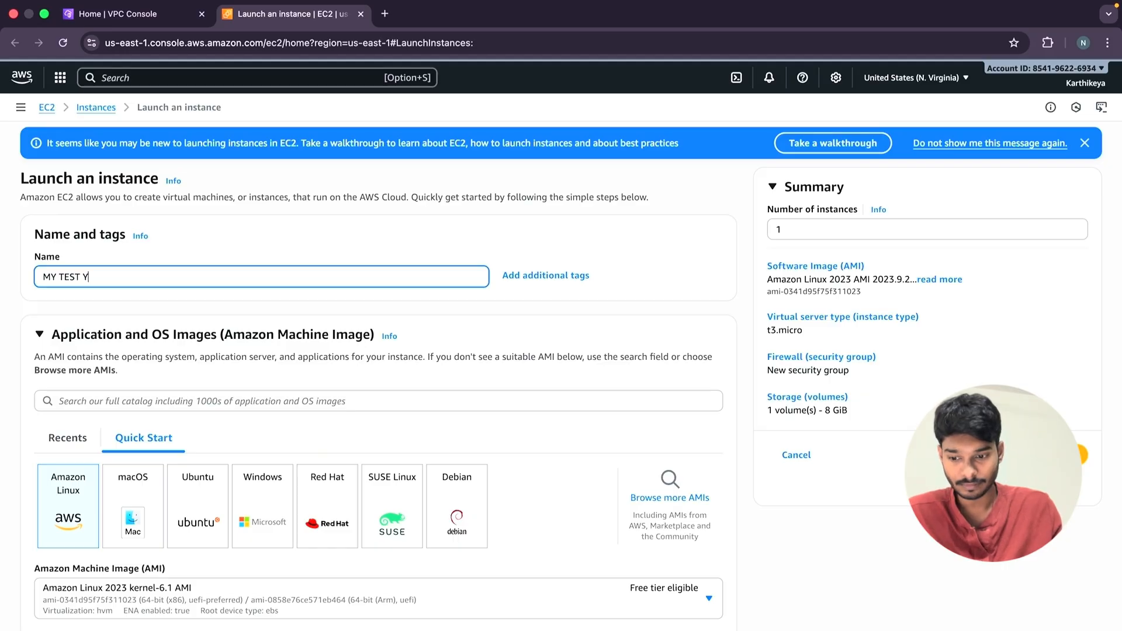
key("BackSpace")
key("BackSpace")
key("BackSpace")
key("BackSpace")
key("BackSpace")
type("E")
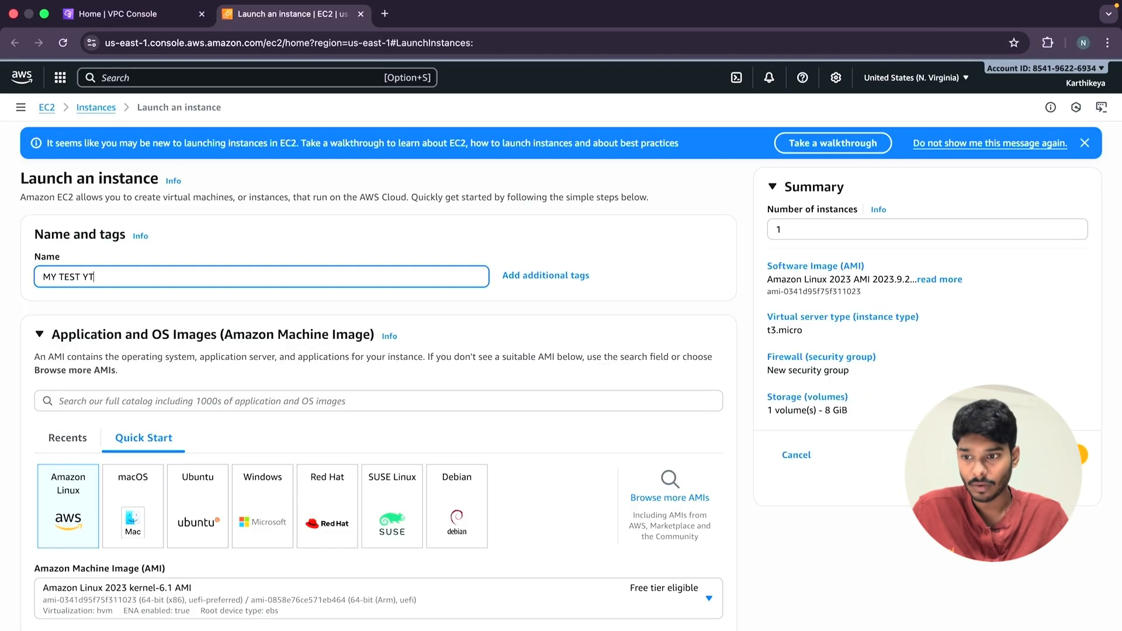
Open the instance's network settings for editing and select the test-yt VPC as its network.
scroll(205, 409, "down", 2)
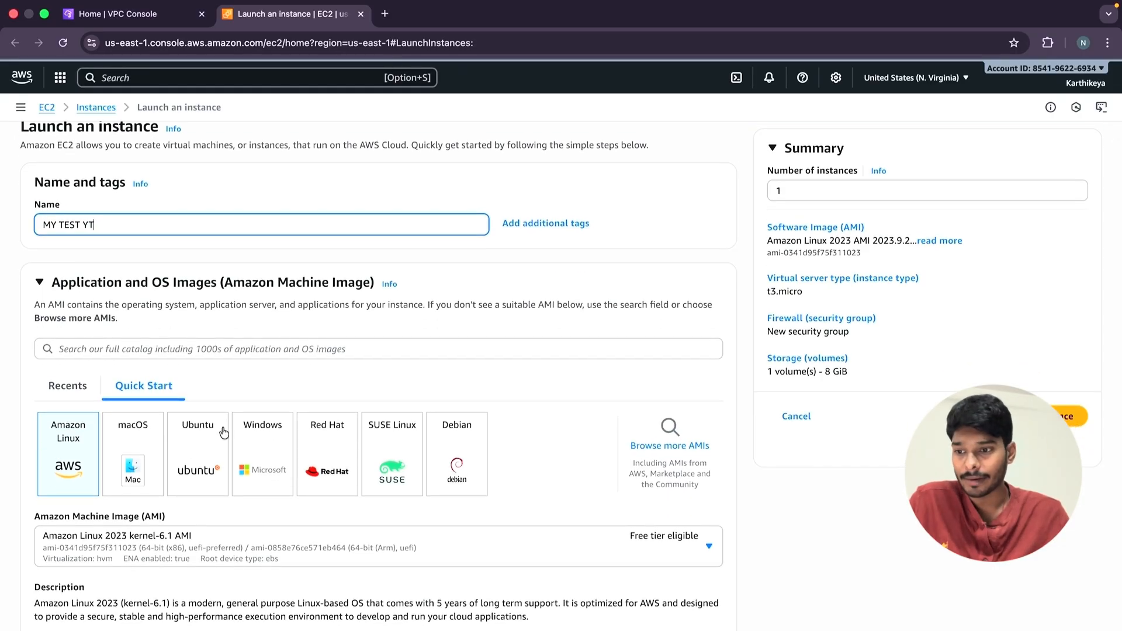
scroll(224, 433, "down", 1)
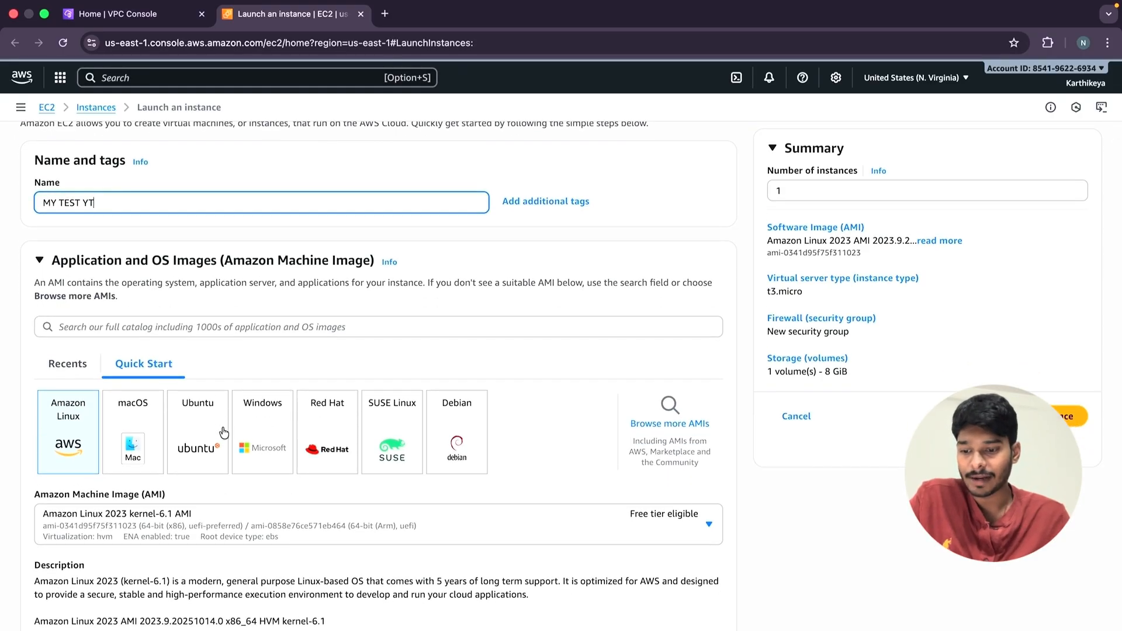
scroll(68, 439, "down", 1)
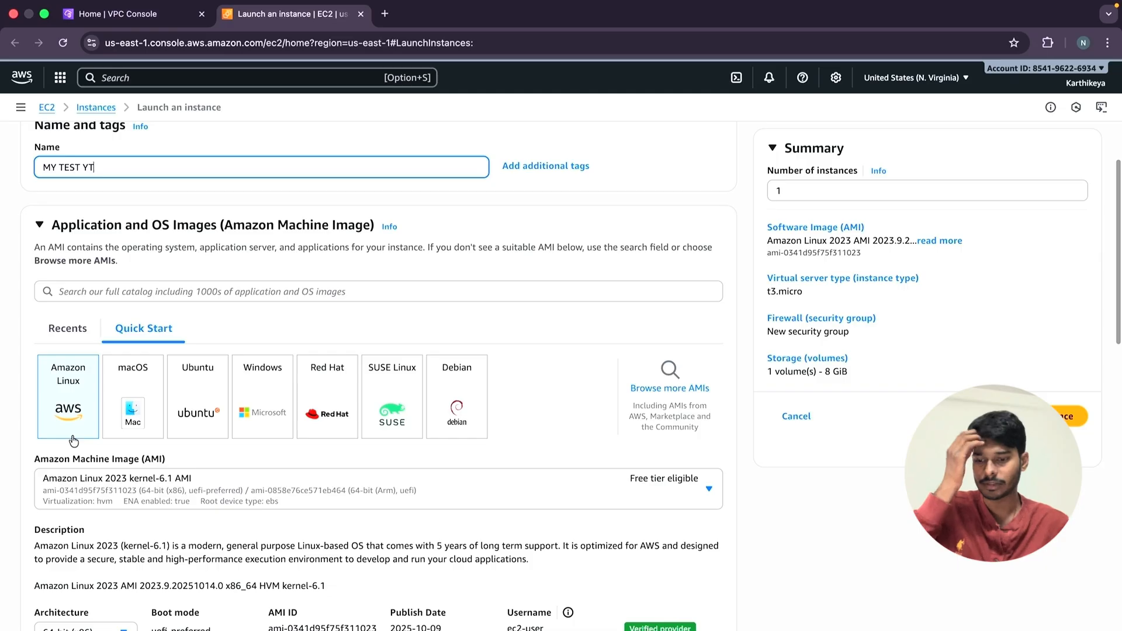
scroll(73, 440, "down", 3)
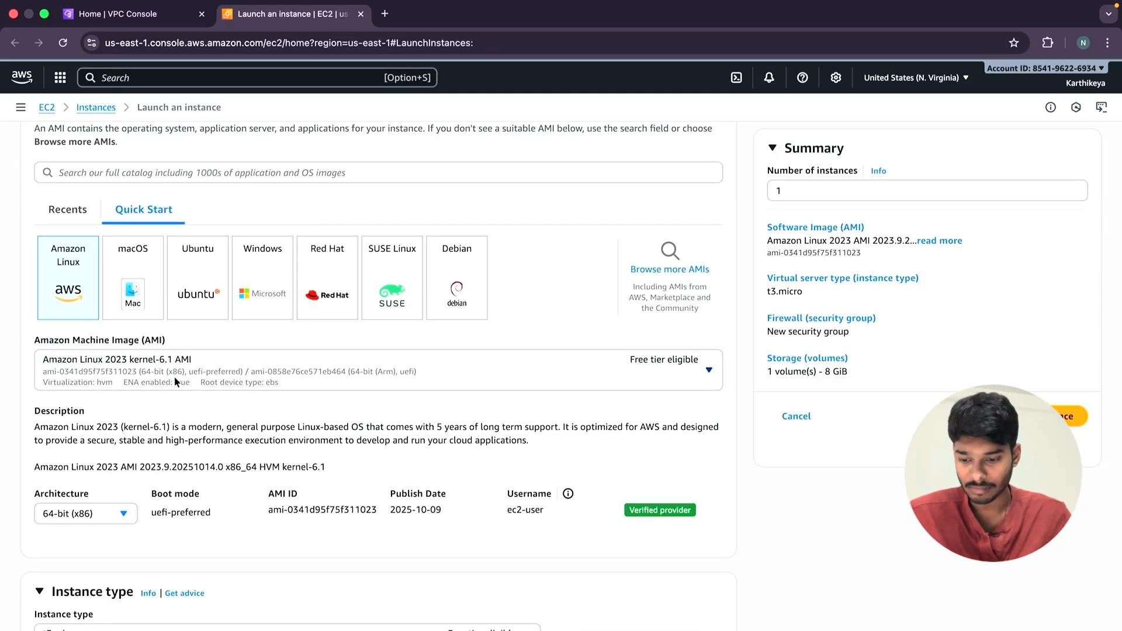
scroll(174, 377, "down", 4)
scroll(174, 381, "down", 4)
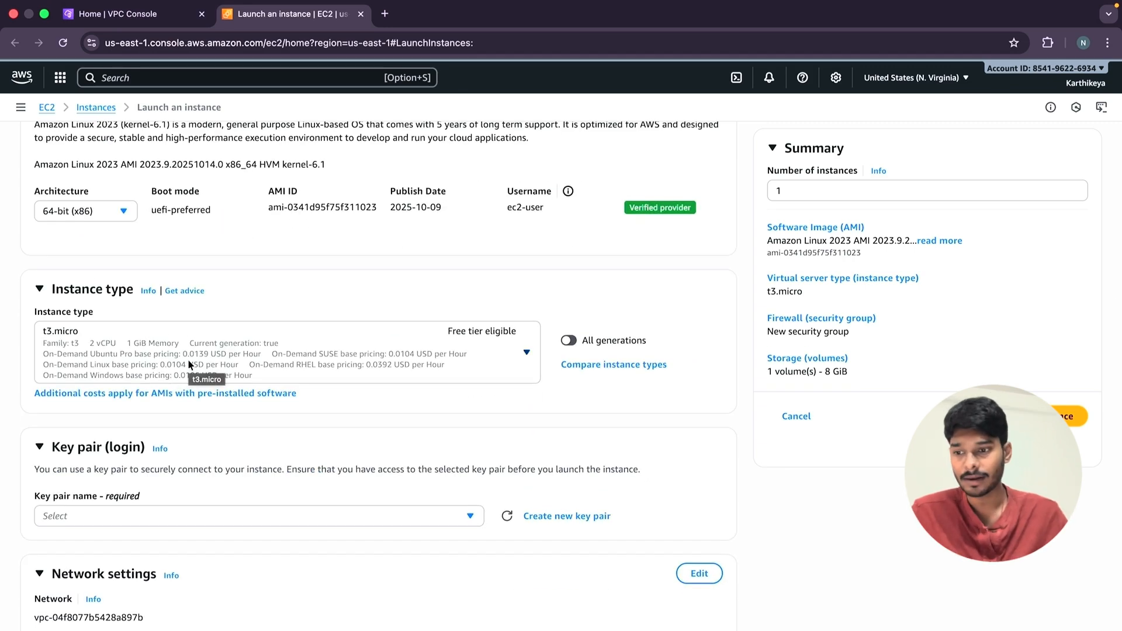
scroll(188, 364, "down", 5)
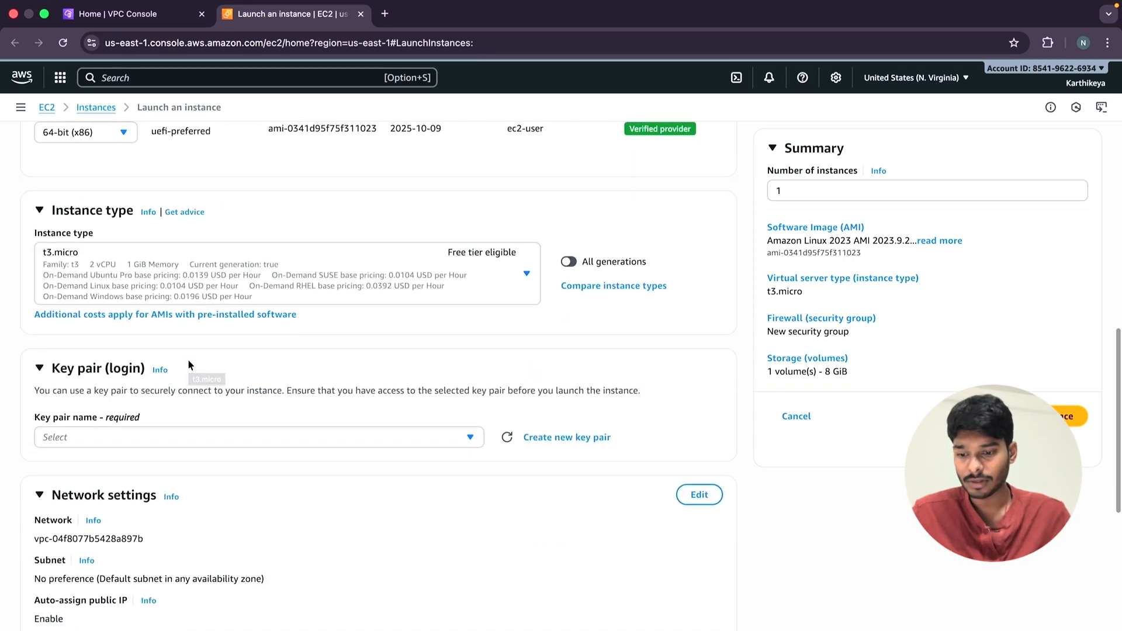
scroll(188, 364, "down", 3)
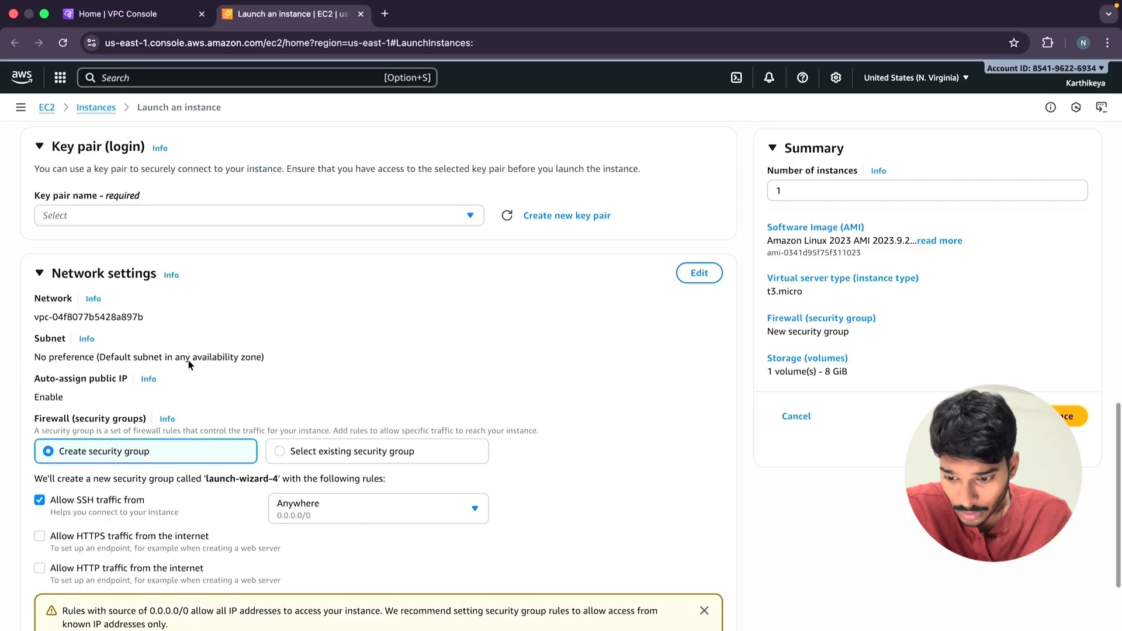
left_click(700, 273)
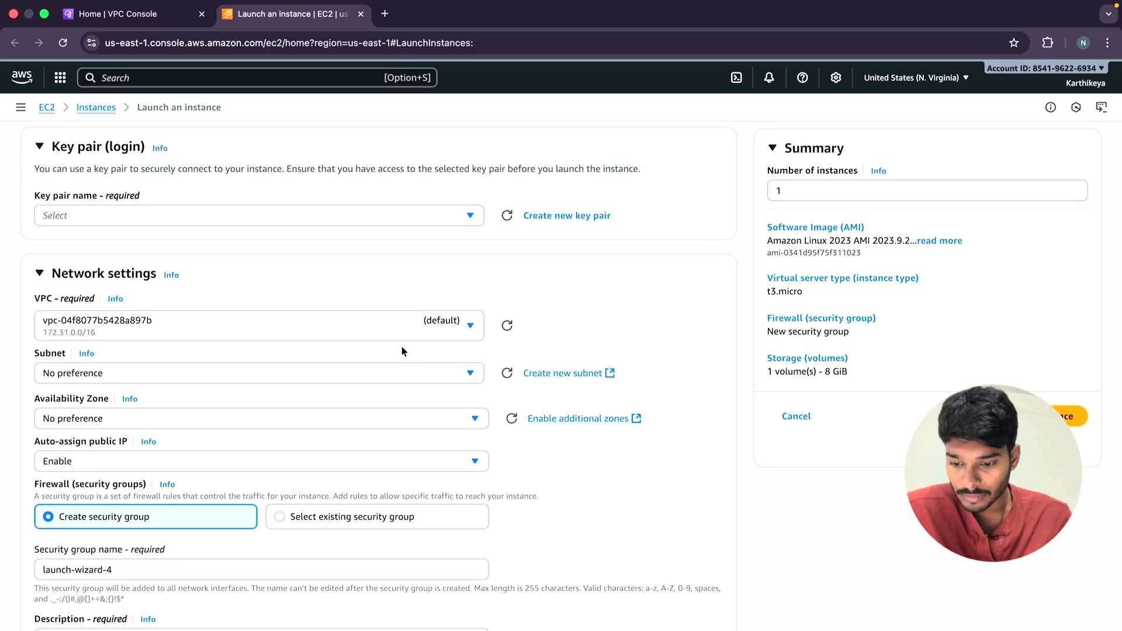
left_click(374, 327)
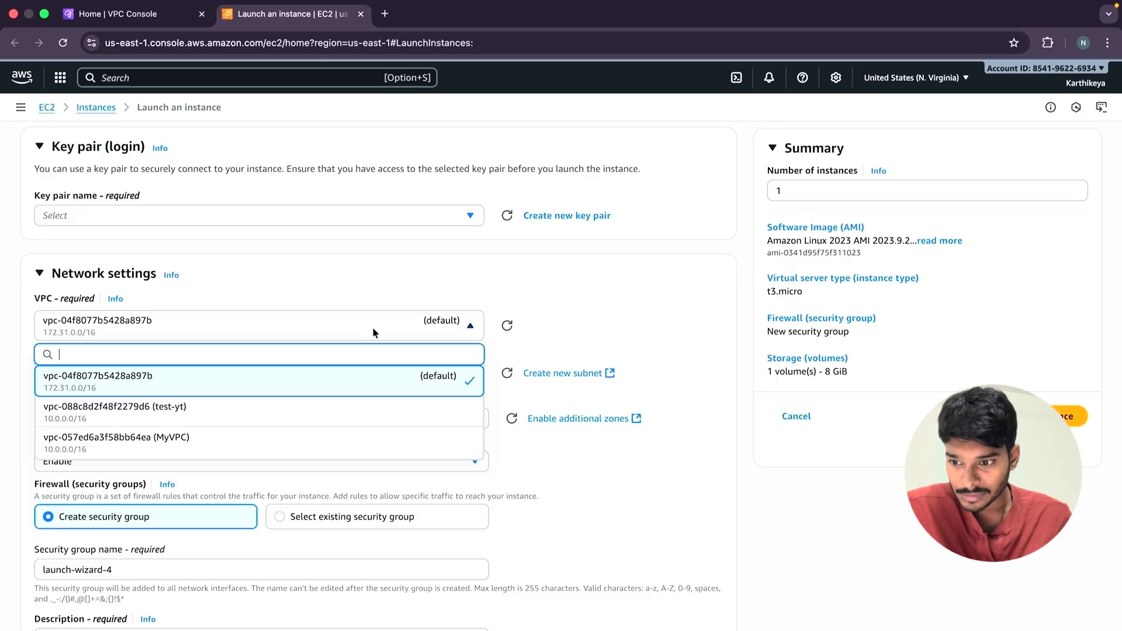
left_click(270, 417)
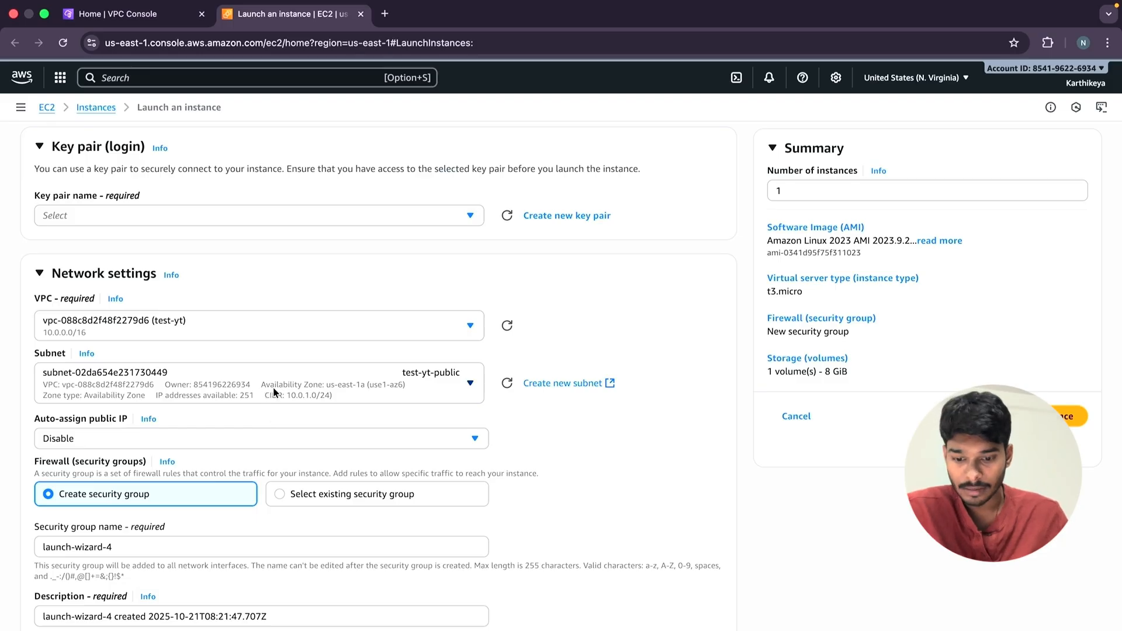
Keep the test-yt-public subnet for the instance and enable automatic public IP assignment.
left_click(391, 397)
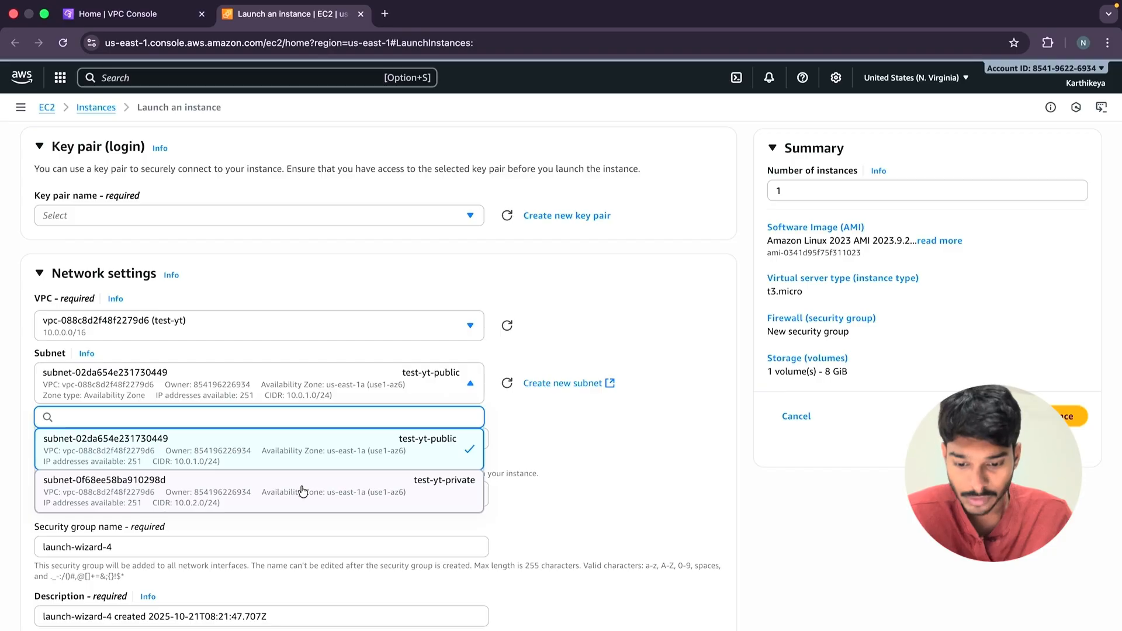
left_click(339, 456)
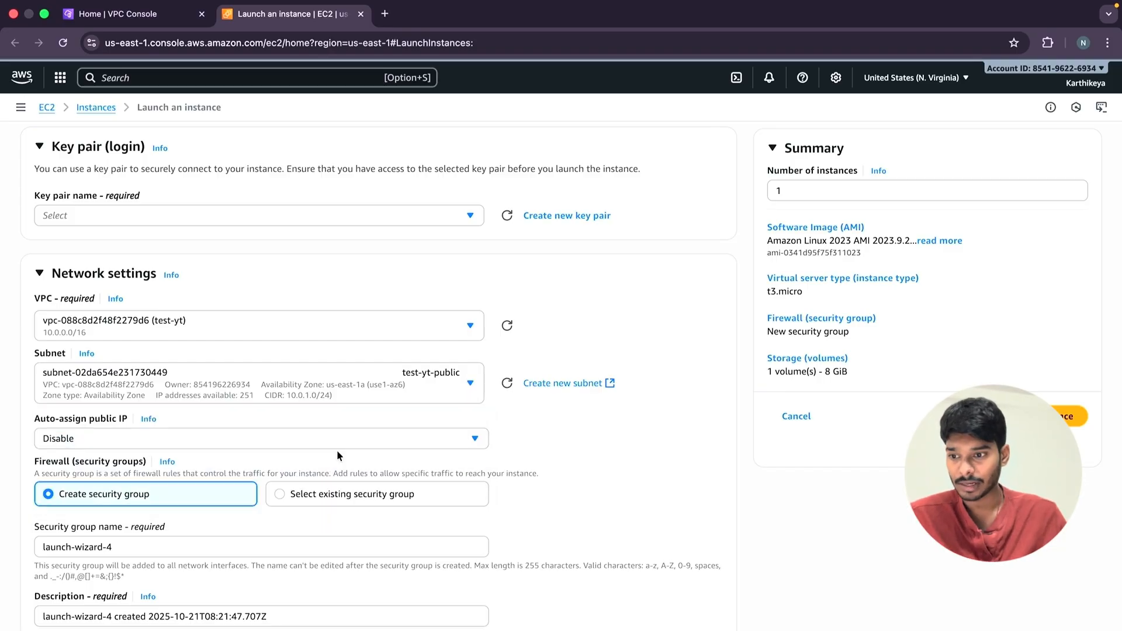
scroll(337, 453, "down", 1)
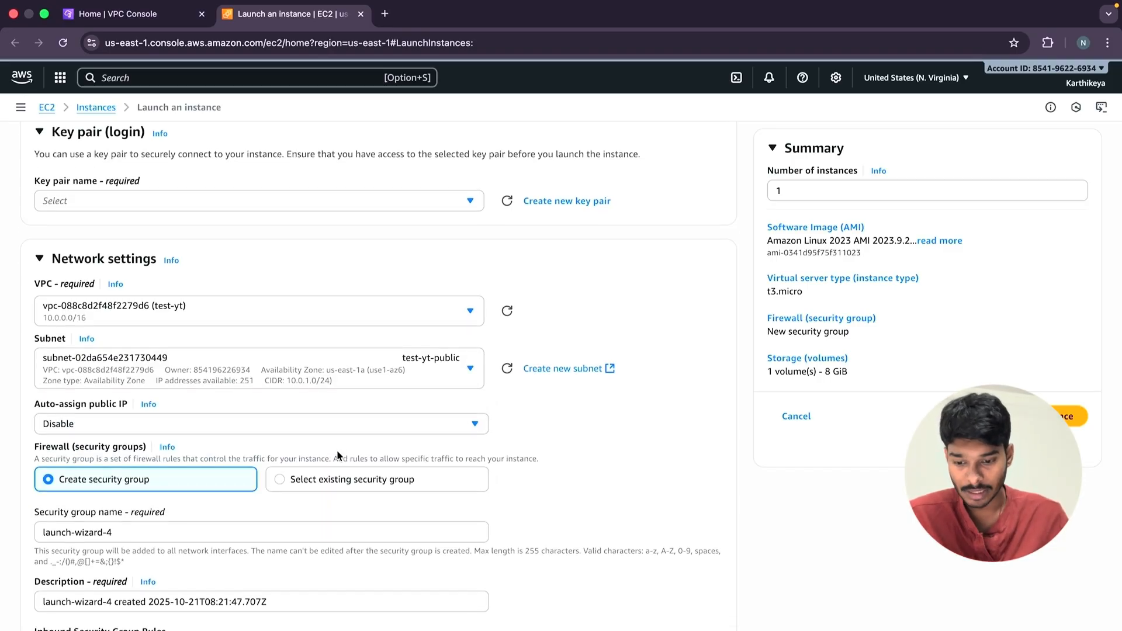
left_click(325, 430)
left_click(239, 452)
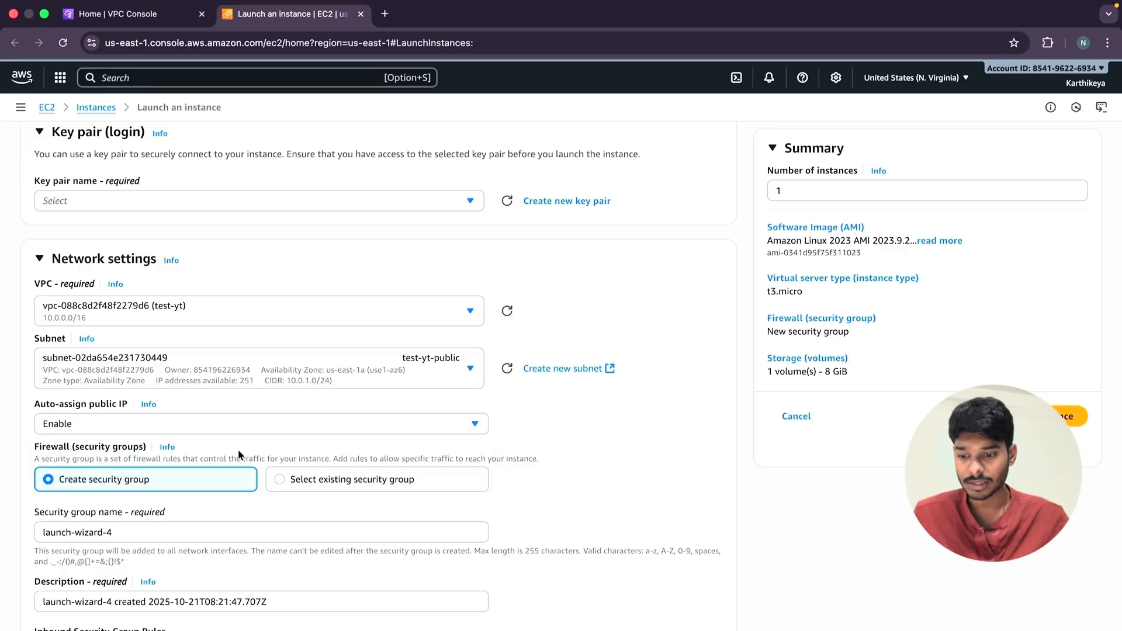
Examine the new security group's name, description and inbound SSH rule, including the available rule types.
scroll(239, 453, "down", 3)
scroll(238, 450, "down", 2)
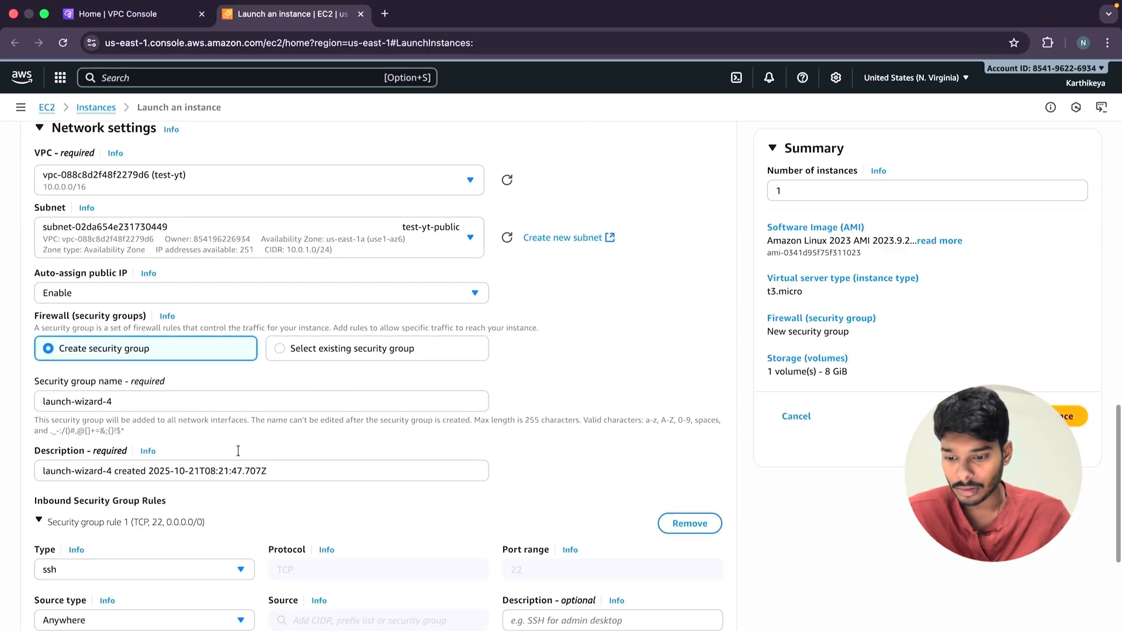
left_click(183, 395)
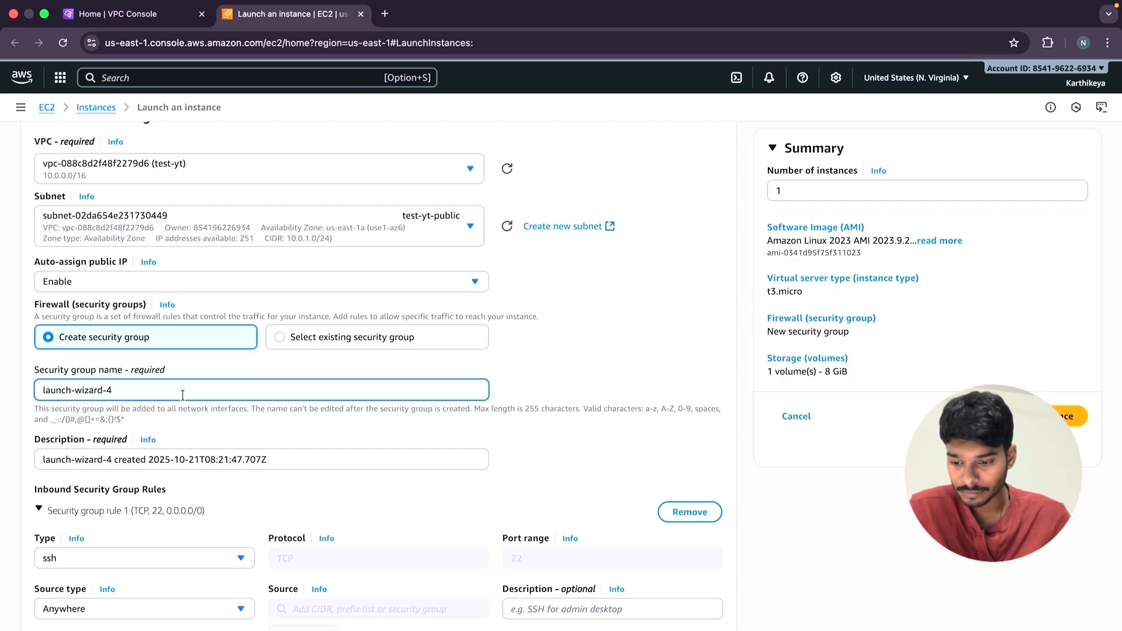
scroll(183, 396, "down", 2)
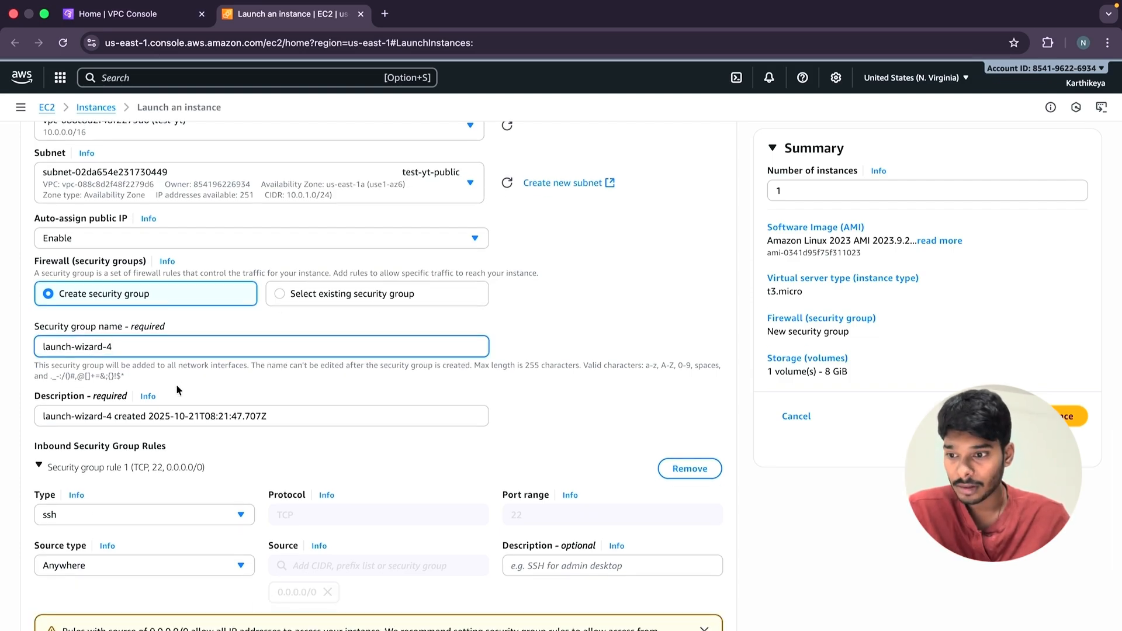
scroll(177, 386, "down", 5)
scroll(108, 533, "down", 3)
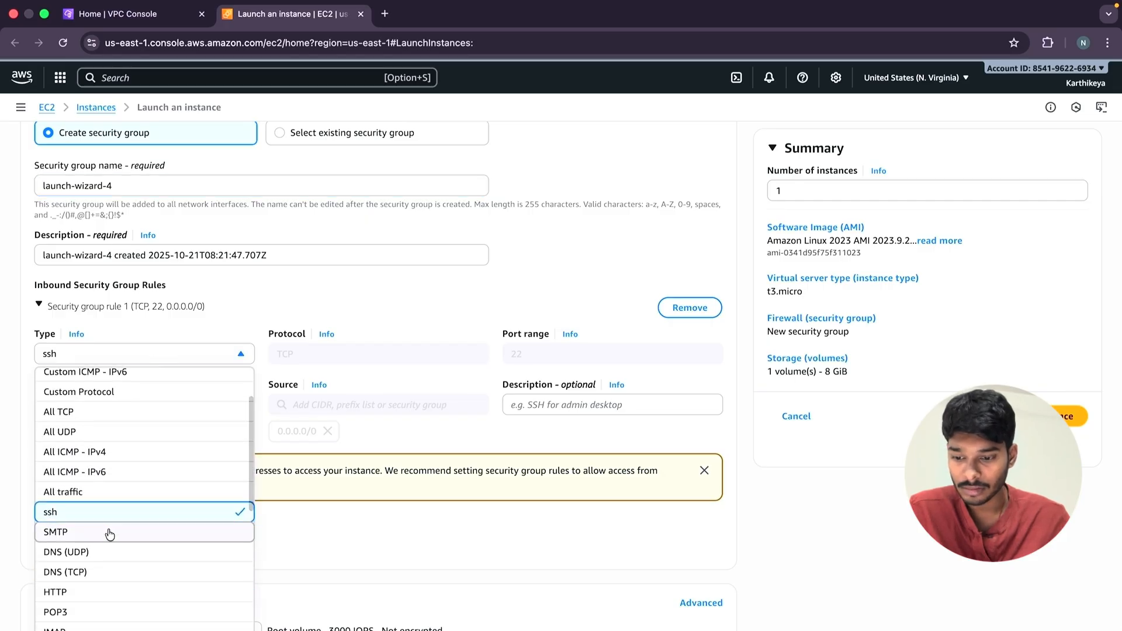
left_click(345, 312)
scroll(176, 386, "up", 1)
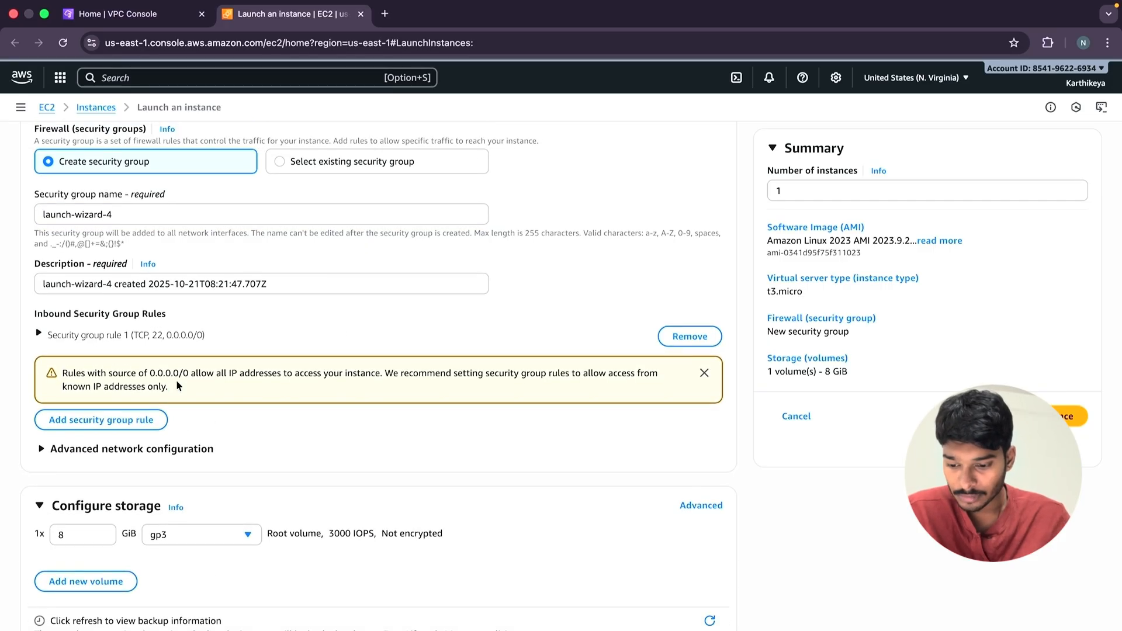
scroll(176, 386, "up", 3)
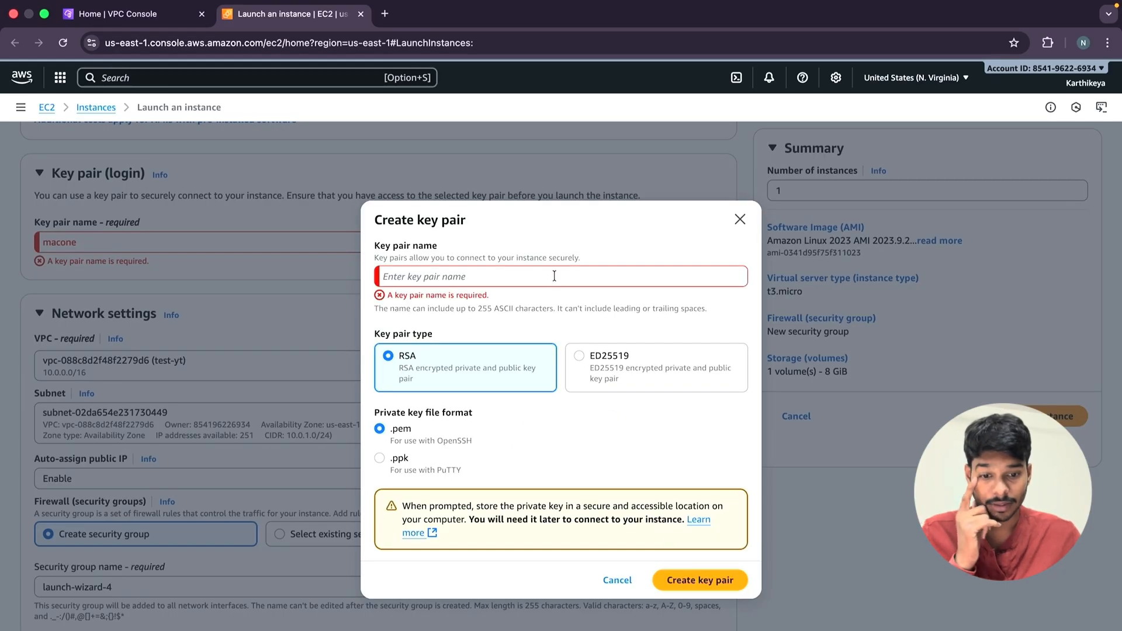
left_click(554, 276)
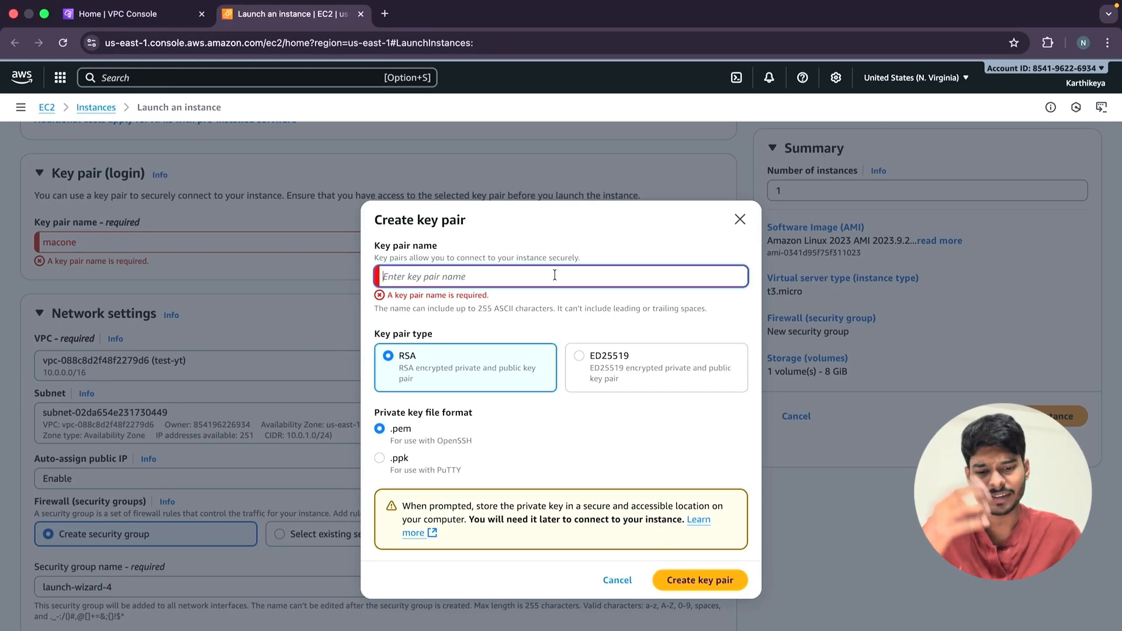
left_click(729, 218)
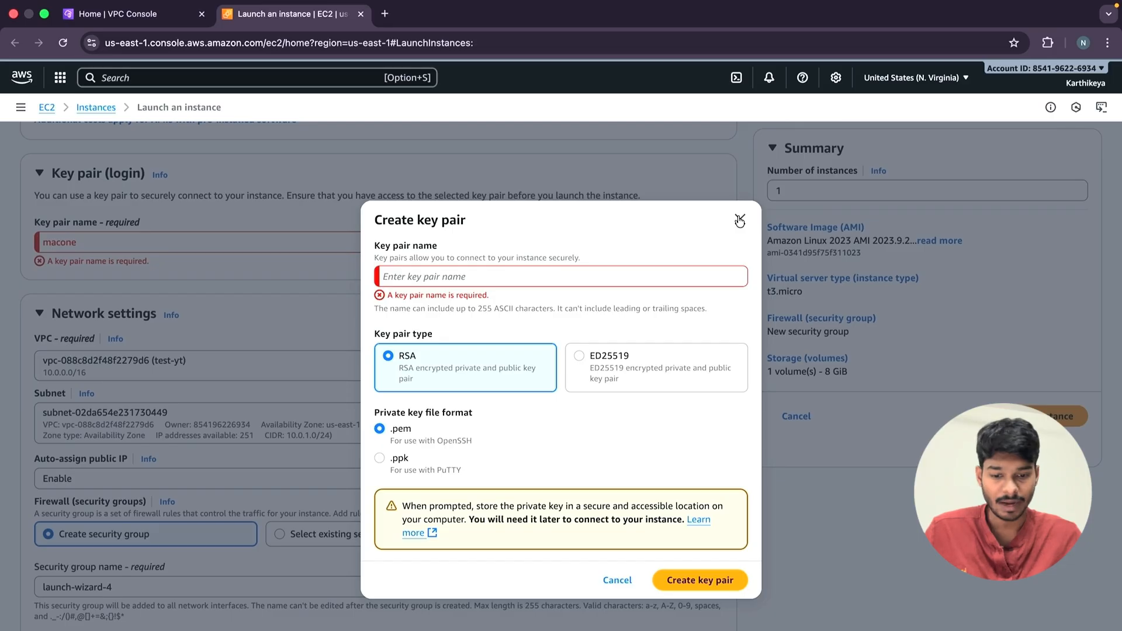
left_click(740, 221)
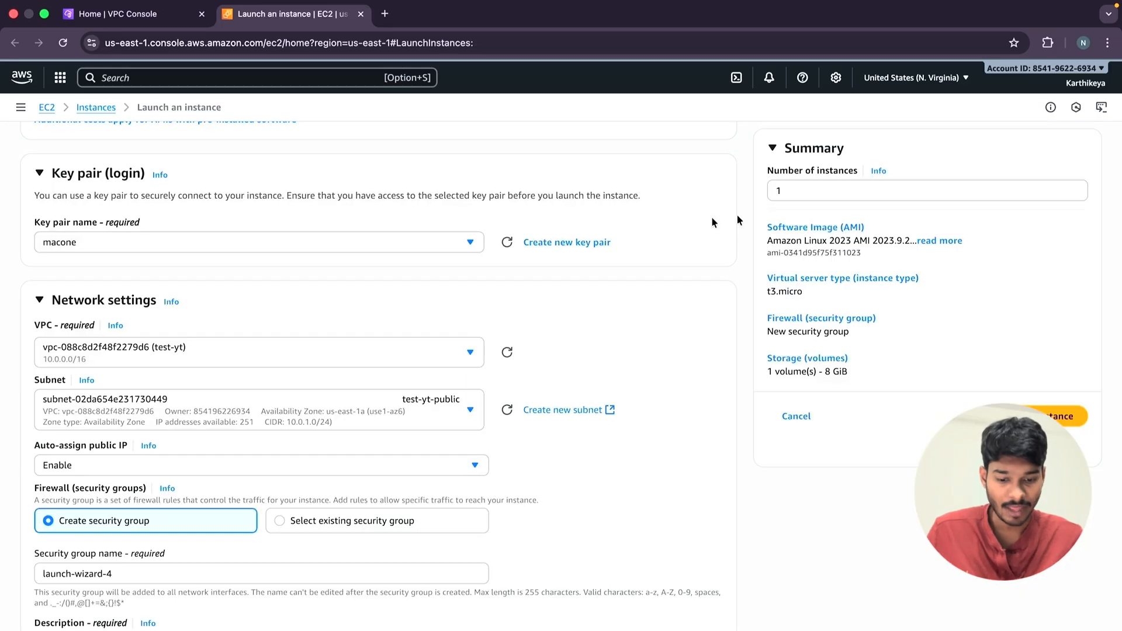
Create a new RSA key pair named test-yt in .pem format for the instance's login.
left_click(554, 246)
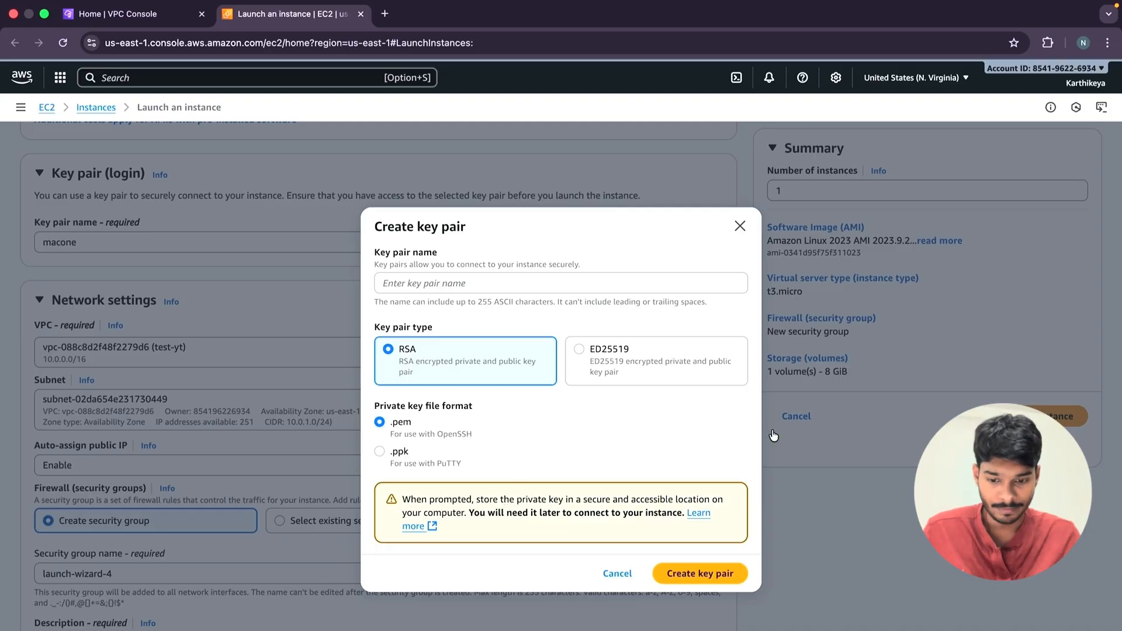
left_click(613, 285)
type("test")
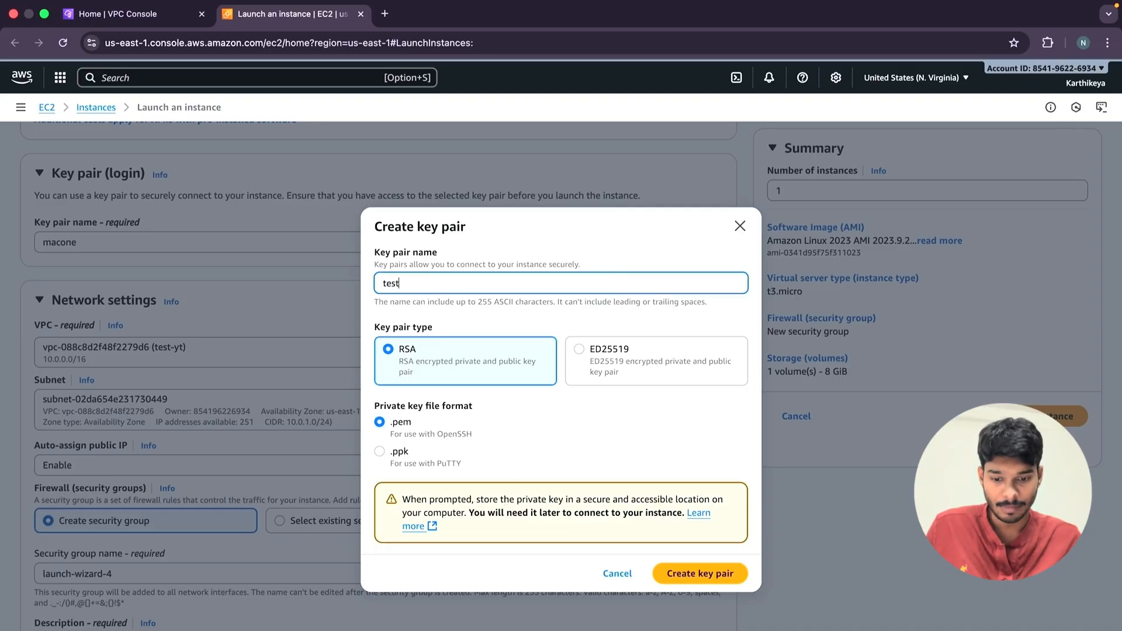
type("-yt")
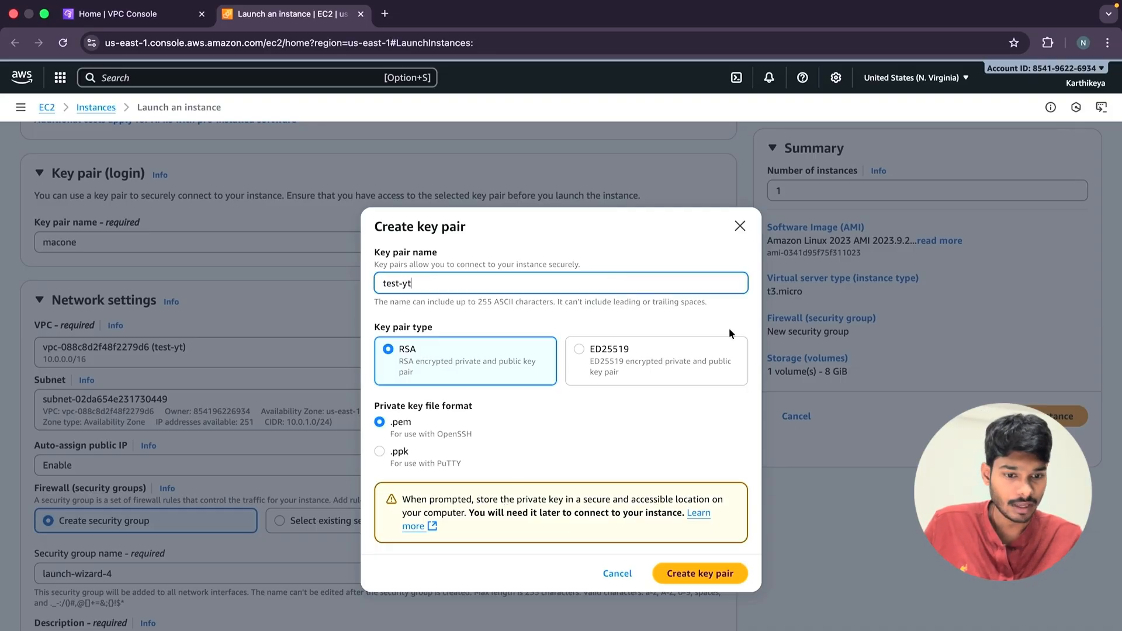
left_click(679, 576)
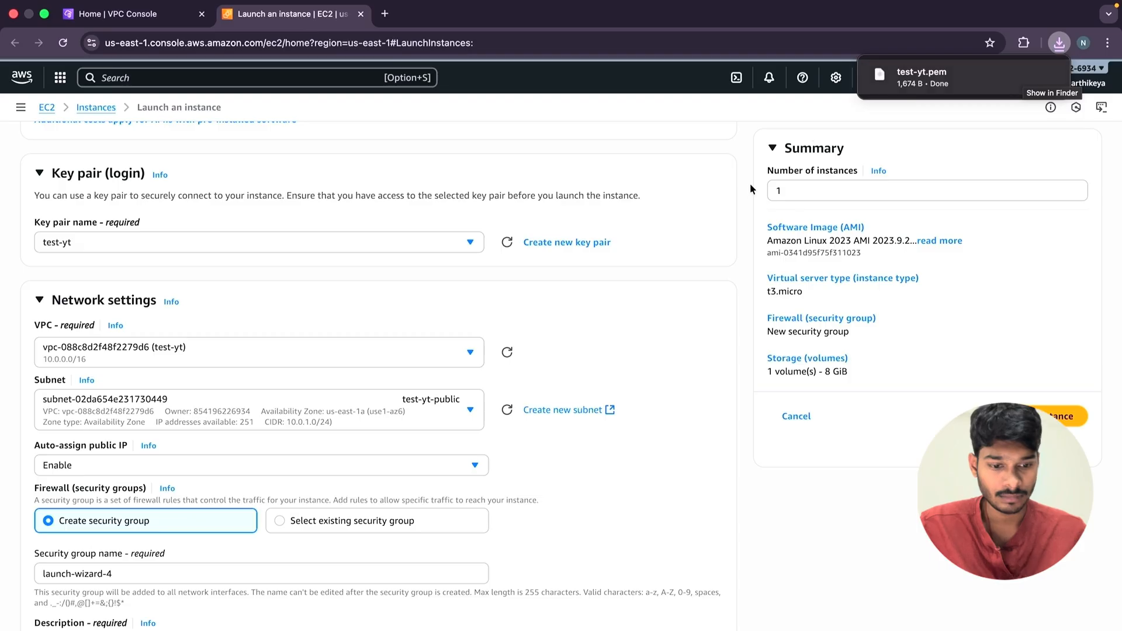
Set the number of instances to launch to 2.
scroll(288, 420, "down", 3)
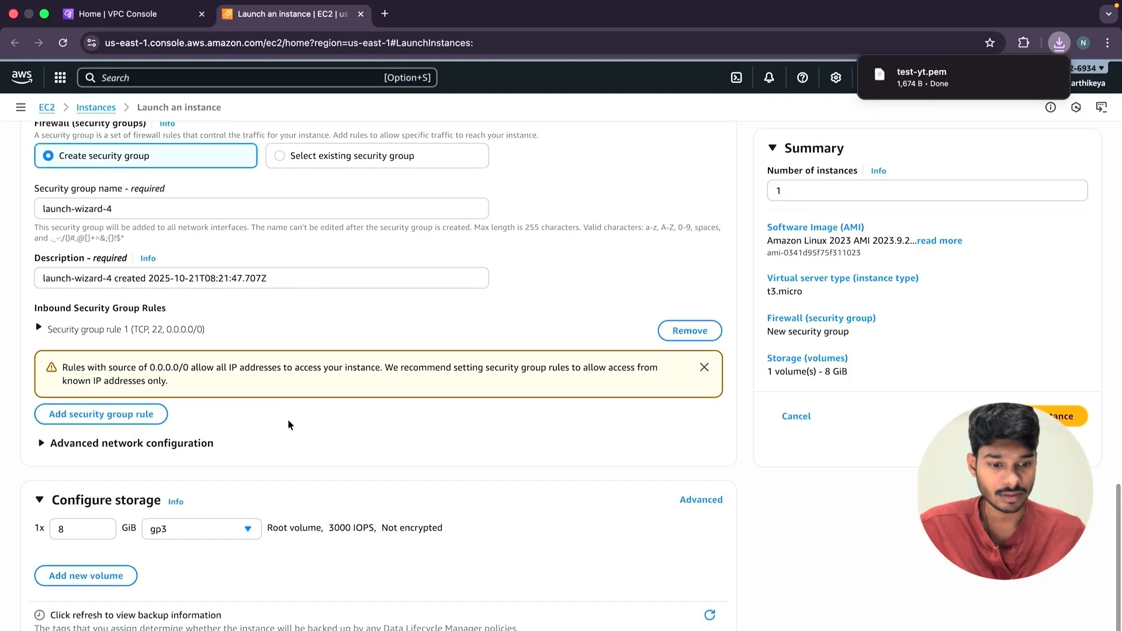
scroll(288, 419, "up", 10)
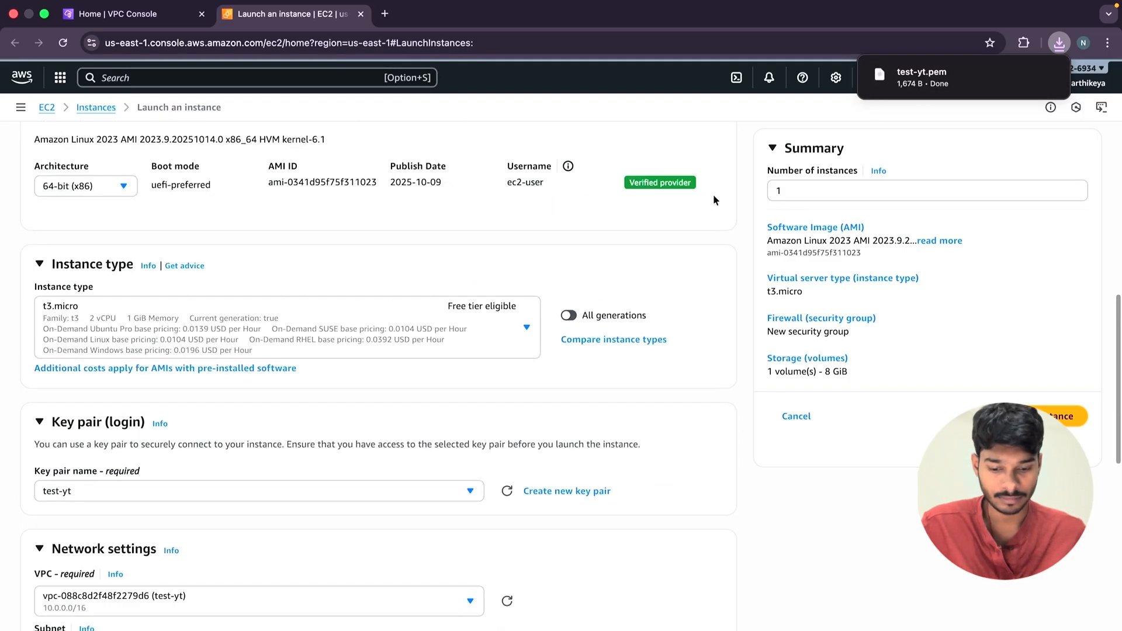
left_click(816, 186)
key("BackSpace")
type("2")
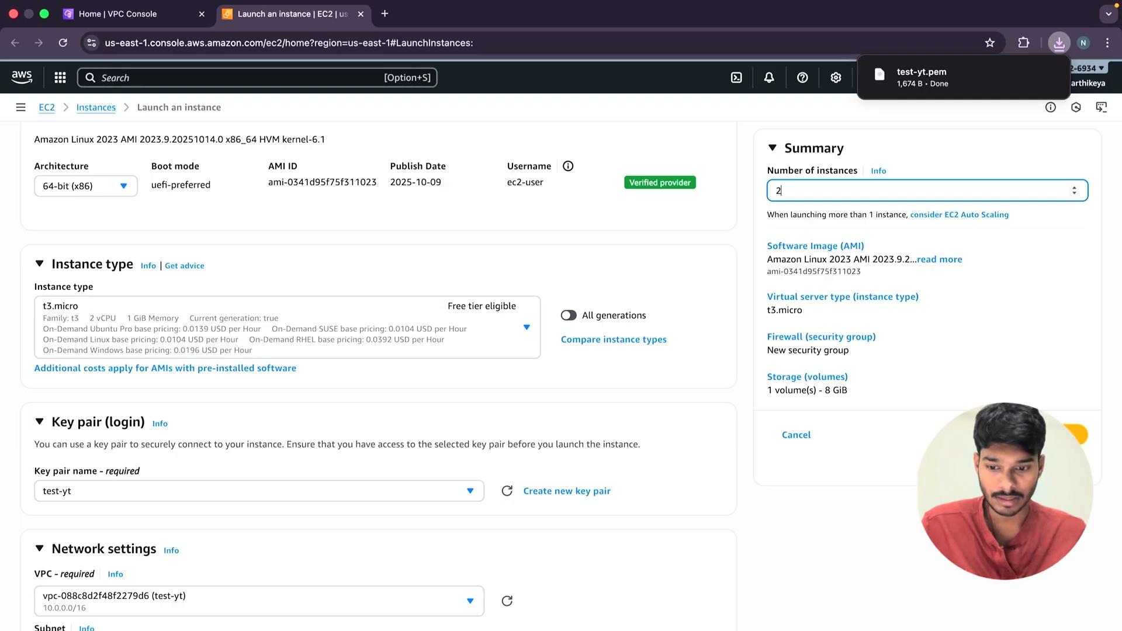
Set the number of instances to 1 and launch the EC2 instance.
key("BackSpace")
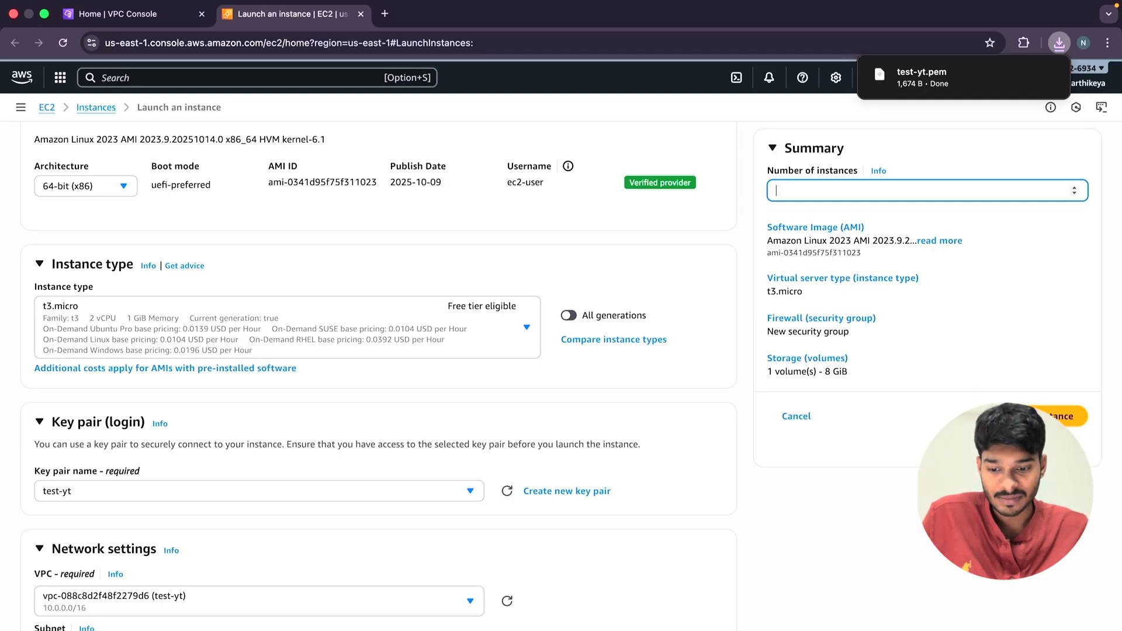
type("1")
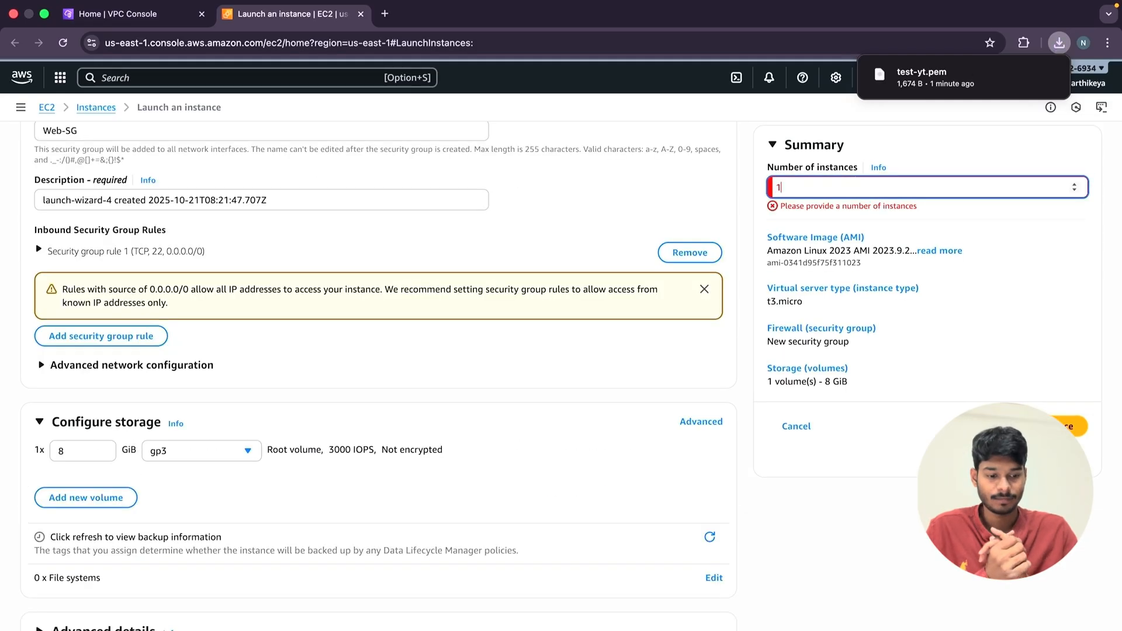
left_click(1044, 411)
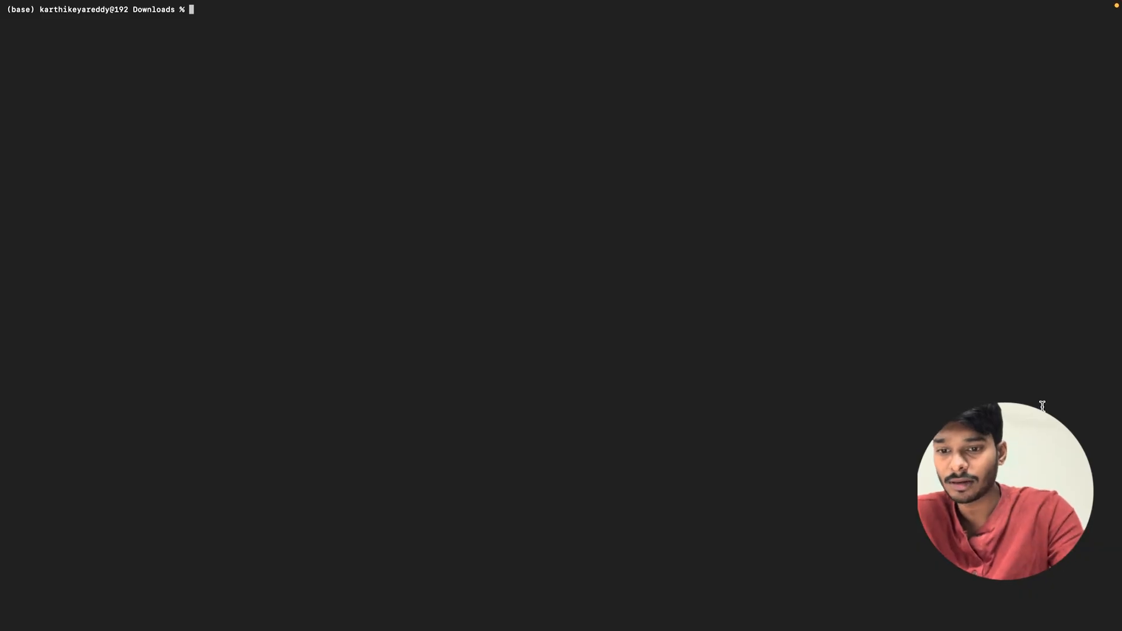
In the terminal's Downloads folder, try to run the copied command ssh -i macone.pem ec2-user@<WebServer_Public_IP>.
type("ssh -i macone.pem ec2-user@<WebServer_Public_IP>")
key("Return")
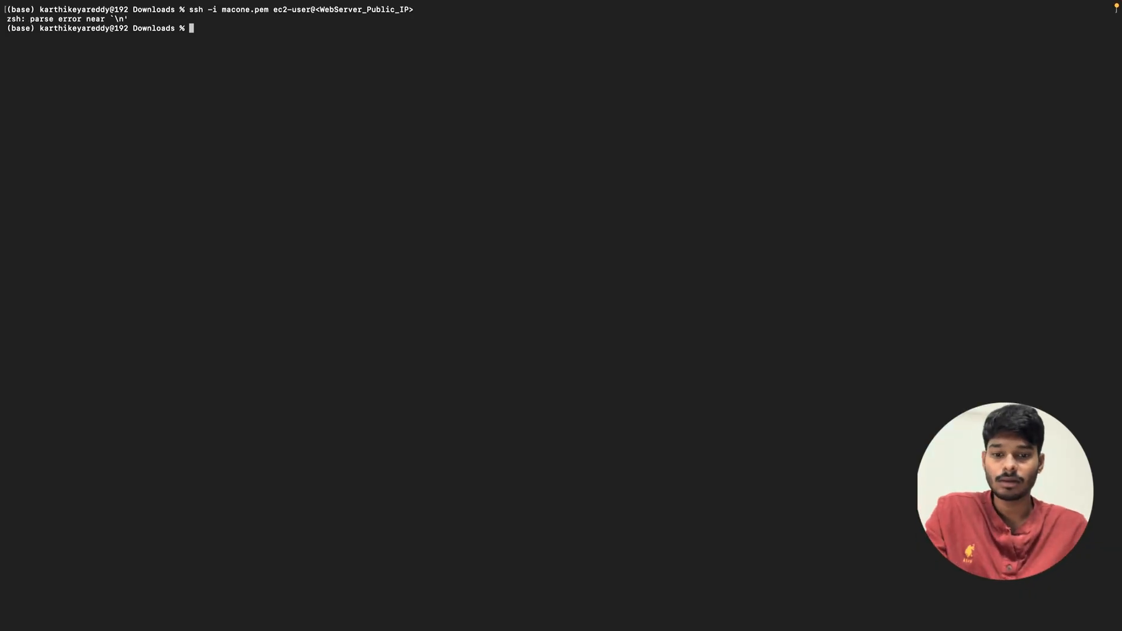